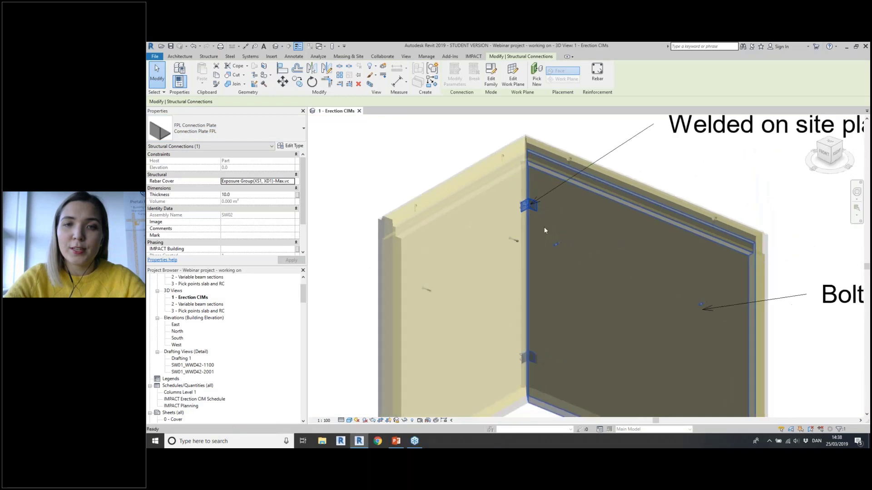
Examine the welded connection plates and bolts where the two precast walls meet at the corner
{"action": "scroll", "coordinate": [544, 227], "scroll_direction": "up", "scroll_amount": 1}
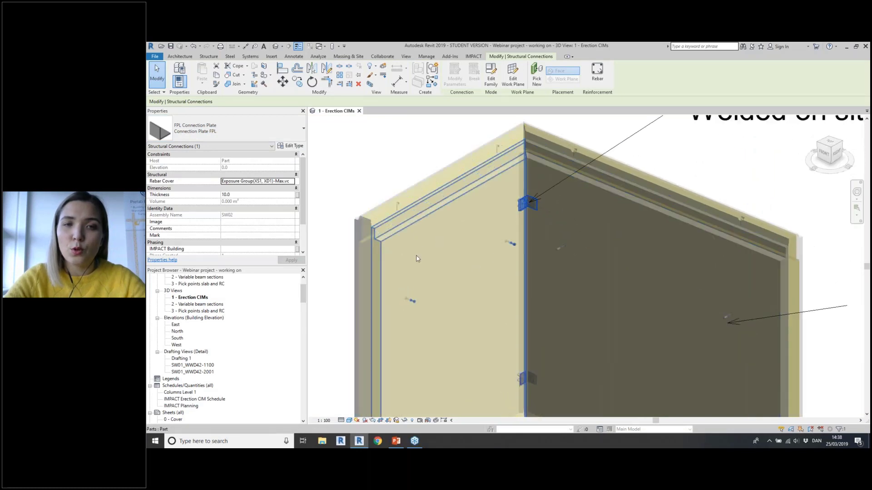
{"action": "scroll", "coordinate": [528, 204], "scroll_direction": "up", "scroll_amount": 6}
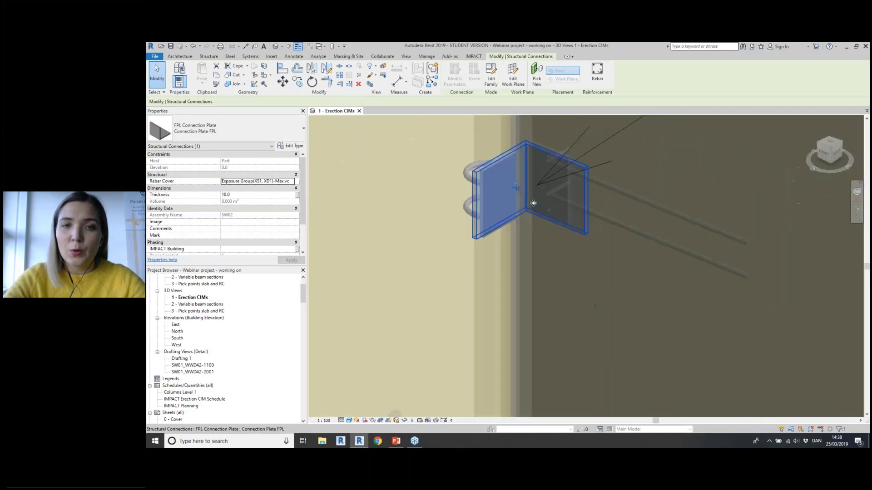
{"action": "middle_click_drag", "start_coordinate": [533, 203], "coordinate": [533, 266]}
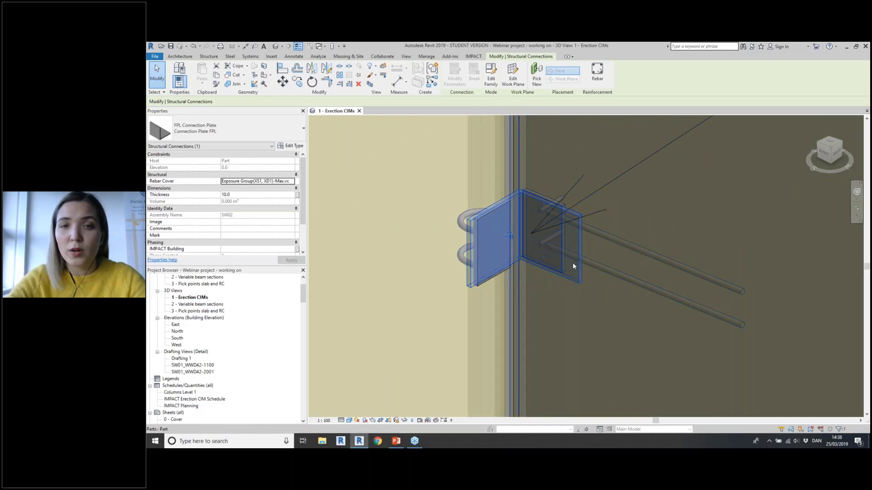
{"action": "scroll", "coordinate": [574, 268], "scroll_direction": "down", "scroll_amount": 4}
{"action": "middle_click_drag", "start_coordinate": [573, 268], "coordinate": [511, 115]}
{"action": "scroll", "coordinate": [550, 394], "scroll_direction": "down", "scroll_amount": 3}
{"action": "middle_click_drag", "start_coordinate": [544, 408], "coordinate": [530, 291]}
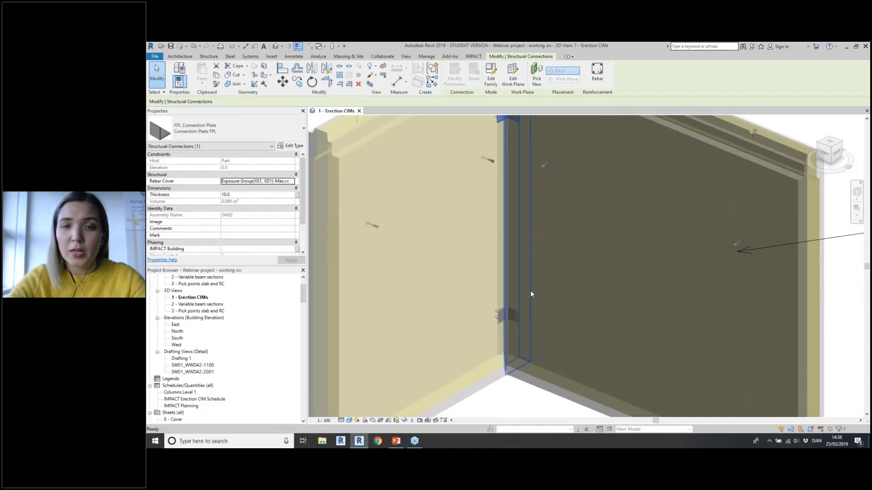
{"action": "scroll", "coordinate": [530, 291], "scroll_direction": "down", "scroll_amount": 3}
{"action": "scroll", "coordinate": [529, 244], "scroll_direction": "up", "scroll_amount": 4}
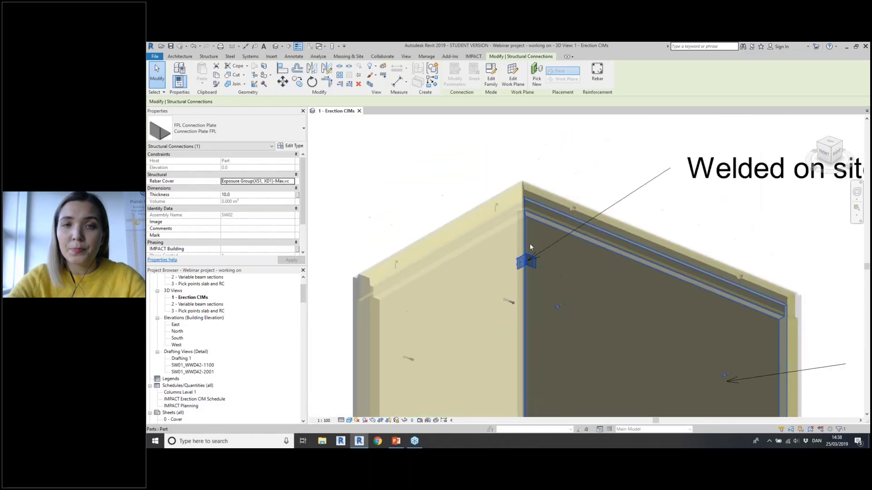
Open the FPL Connection Plate family of the upper corner plate for editing and view its angled shape
{"action": "scroll", "coordinate": [528, 243], "scroll_direction": "up", "scroll_amount": 5}
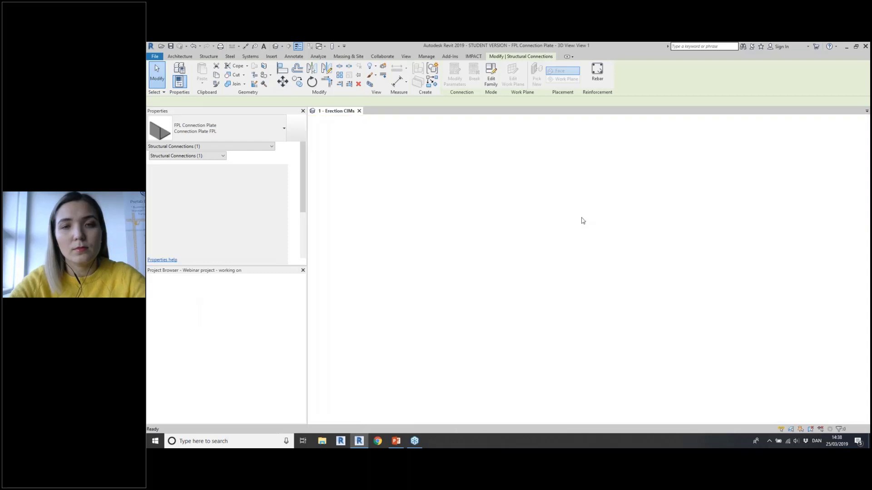
{"action": "scroll", "coordinate": [558, 246], "scroll_direction": "down", "scroll_amount": 2}
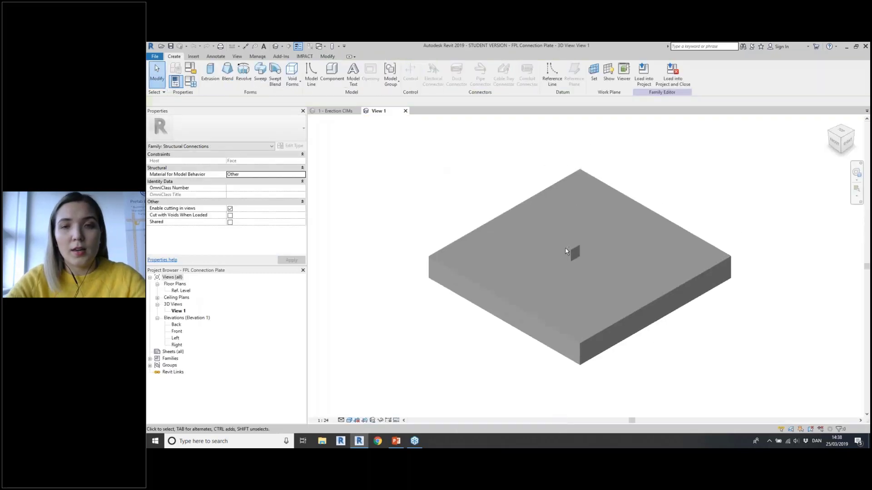
{"action": "middle_click_drag", "start_coordinate": [565, 247], "coordinate": [450, 304], "text": "shift"}
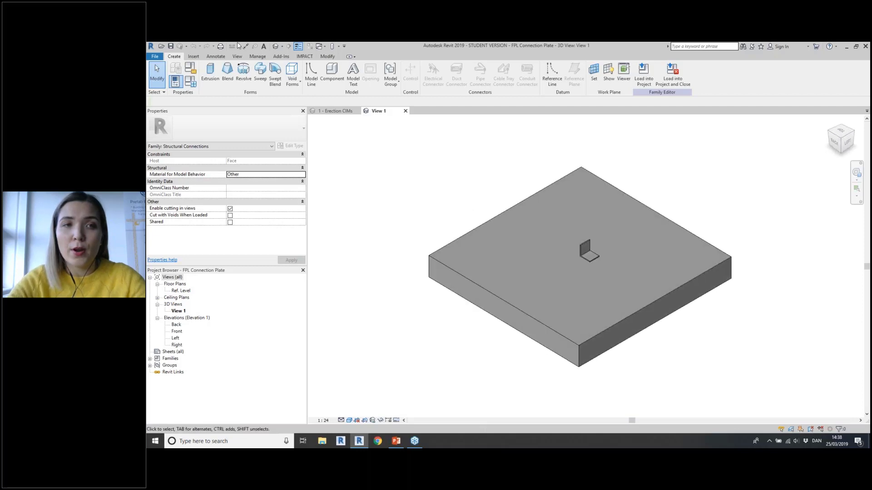
Review the dimensions and IMPACT CIM identity data parameters in the family types of the connection plate
{"action": "left_click", "coordinate": [189, 81]}
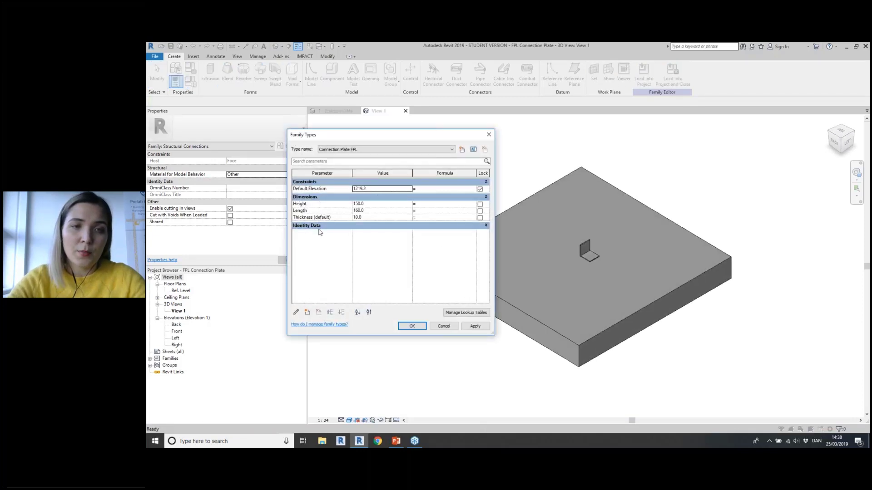
{"action": "left_click", "coordinate": [323, 226]}
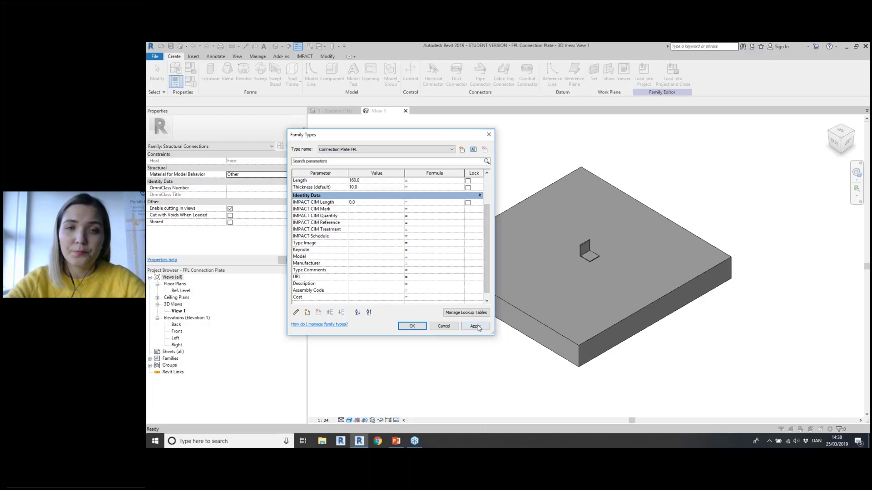
{"action": "left_click", "coordinate": [477, 327]}
{"action": "left_click", "coordinate": [412, 326]}
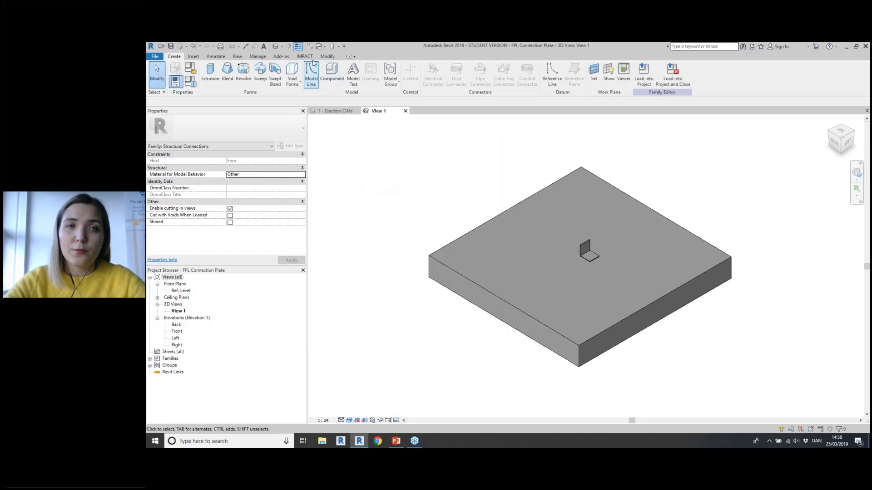
Add a row with CIM number 0101 to the Erection CIM settings of the Connection Plate FPL type
{"action": "left_click", "coordinate": [304, 56]}
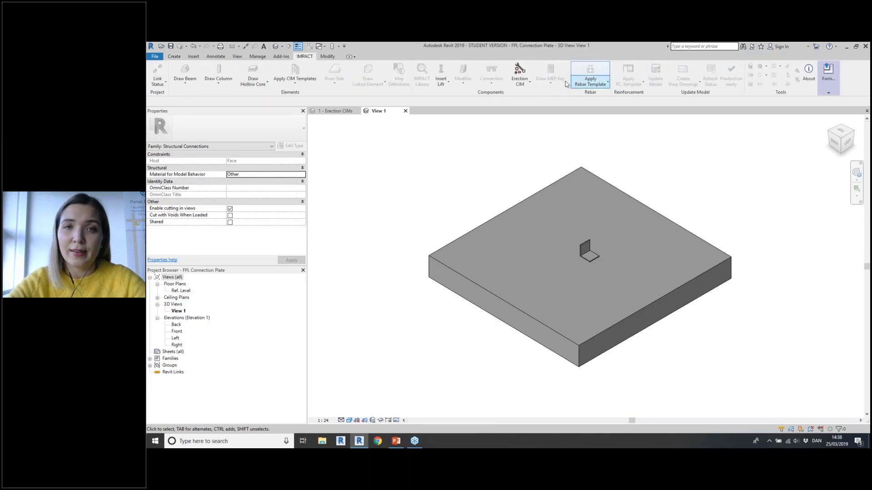
{"action": "left_click", "coordinate": [521, 83]}
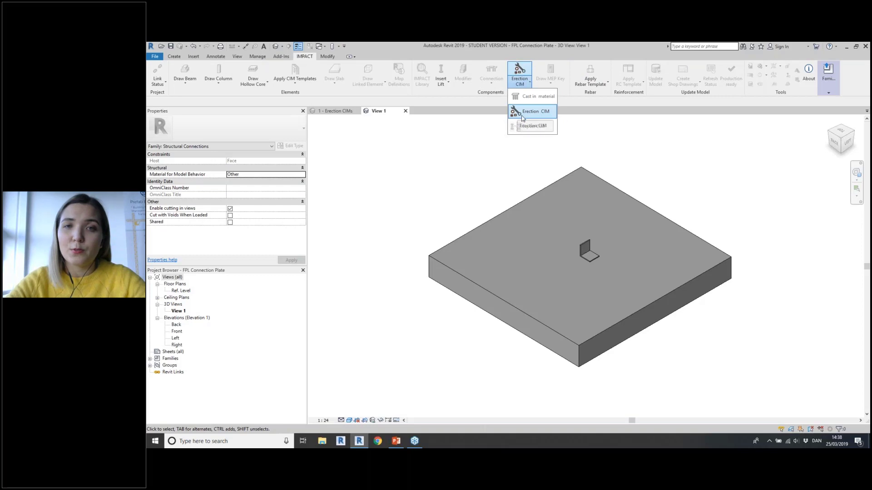
{"action": "left_click", "coordinate": [539, 116]}
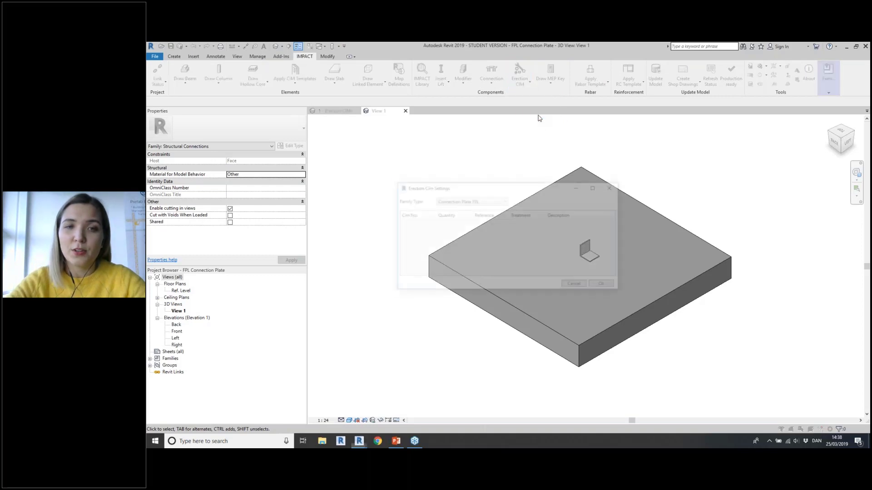
{"action": "left_click", "coordinate": [487, 202]}
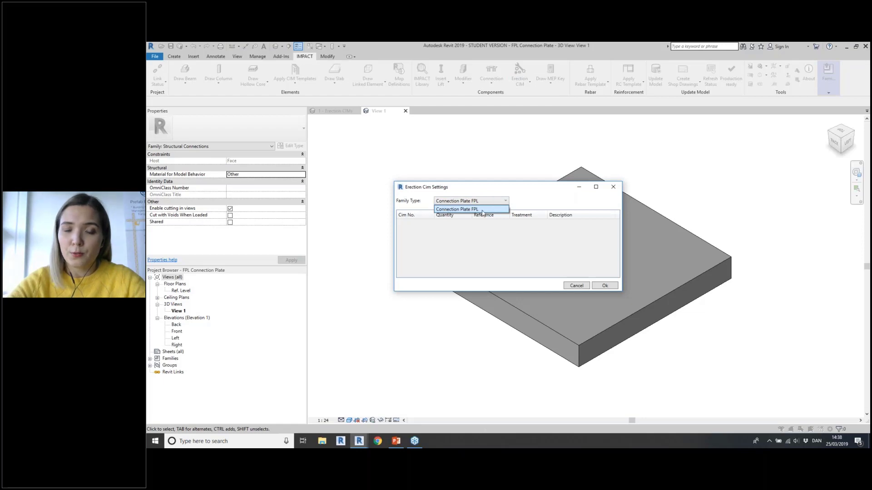
{"action": "left_click", "coordinate": [482, 209]}
{"action": "right_click", "coordinate": [444, 240]}
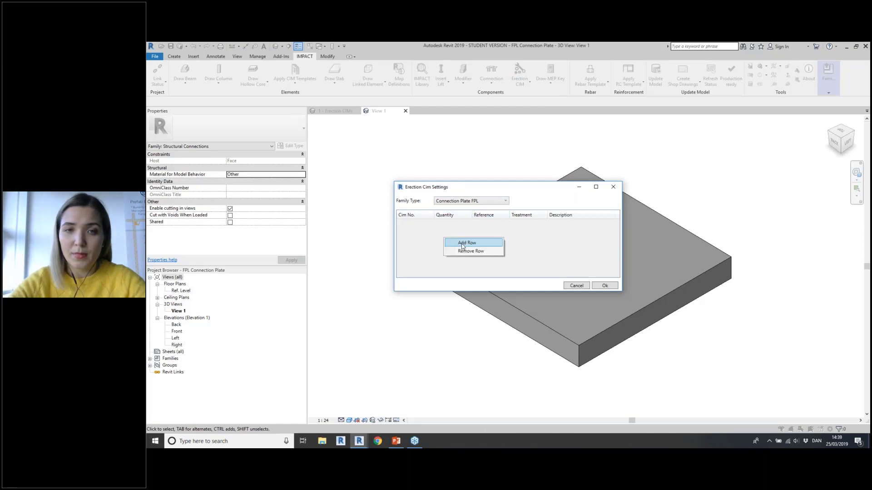
{"action": "left_click", "coordinate": [463, 244]}
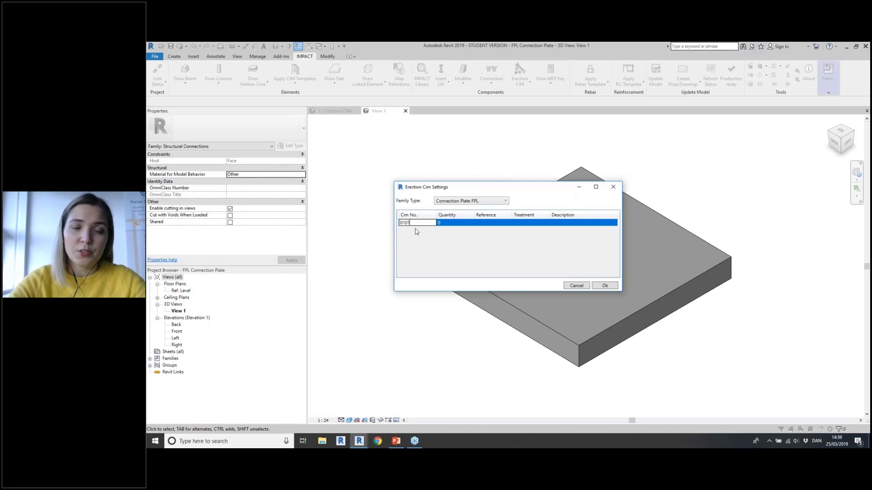
Complete the 0101 row with quantity 1, reference FPL, treatment none and description "Welding plate on site", and accept the settings
{"action": "left_click", "coordinate": [453, 224]}
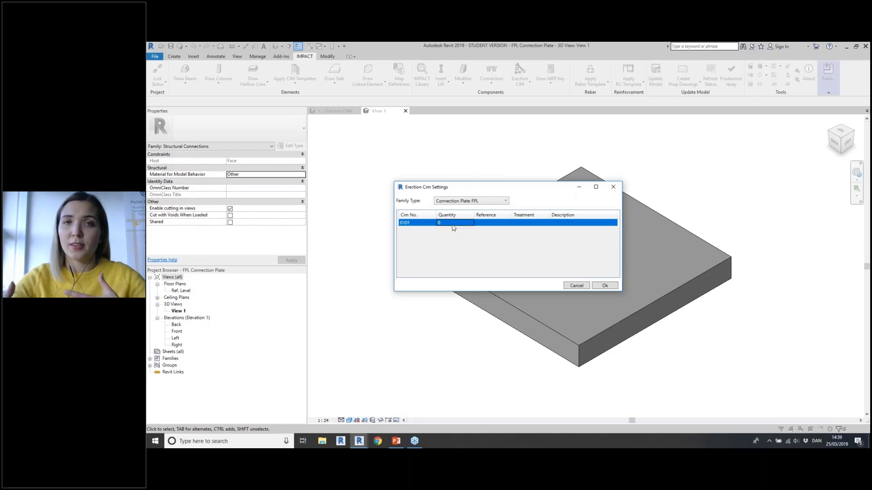
{"action": "left_click", "coordinate": [452, 225]}
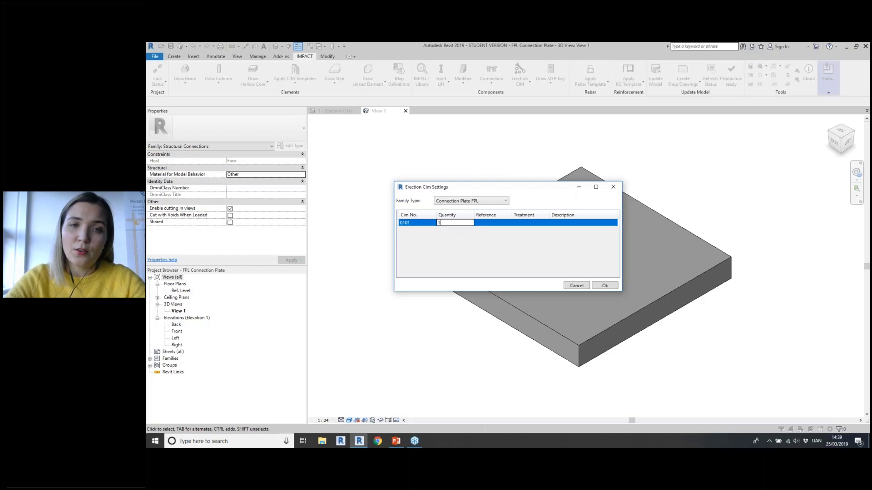
{"action": "left_click", "coordinate": [495, 224]}
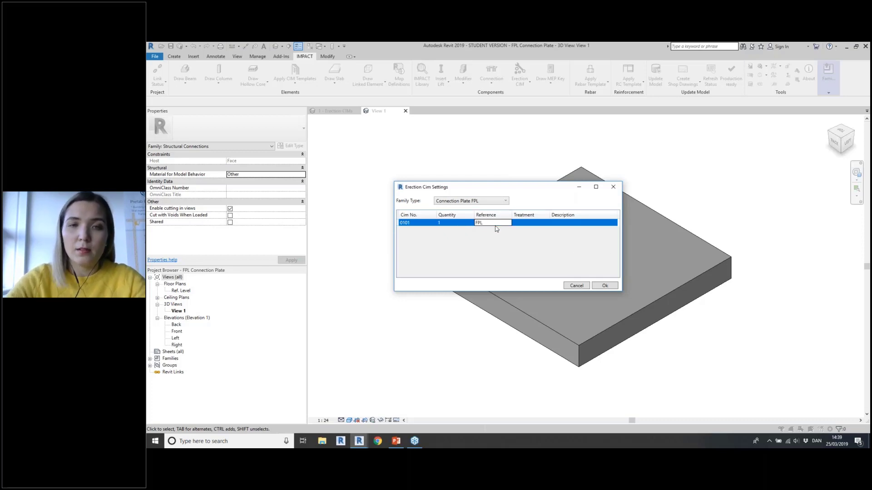
{"action": "left_click", "coordinate": [540, 224]}
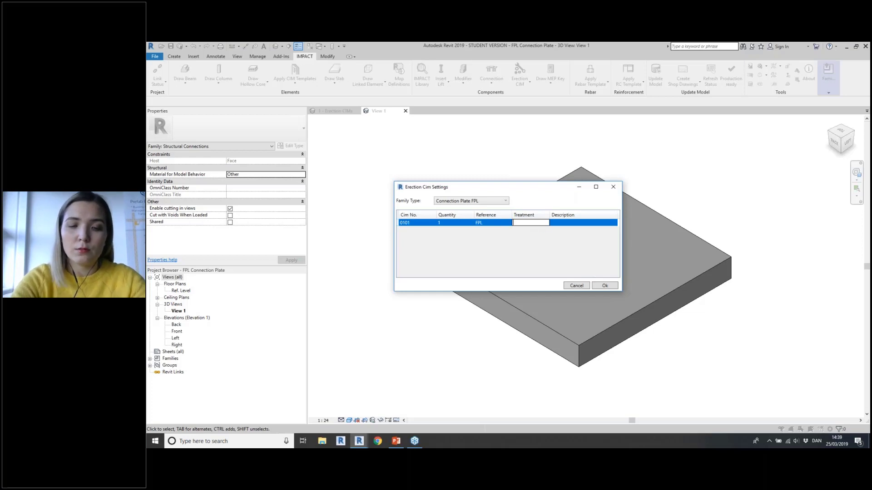
{"action": "left_click", "coordinate": [562, 224]}
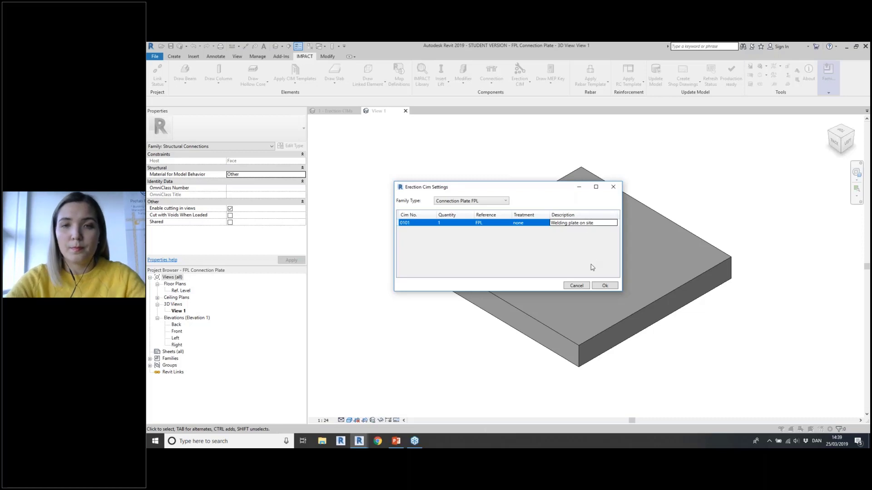
{"action": "left_click", "coordinate": [604, 286]}
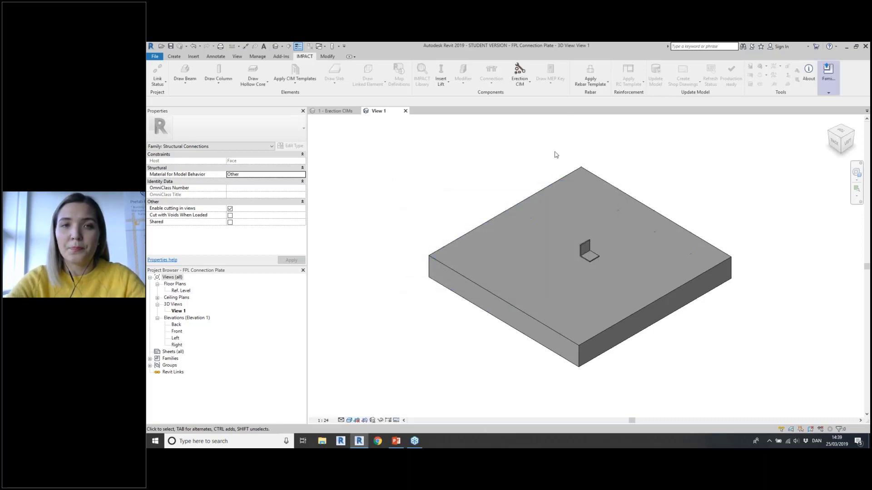
Load the connection plate family back into the project, overwriting the existing version and its parameter values
{"action": "mouse_move", "coordinate": [827, 87]}
{"action": "left_click", "coordinate": [819, 117]}
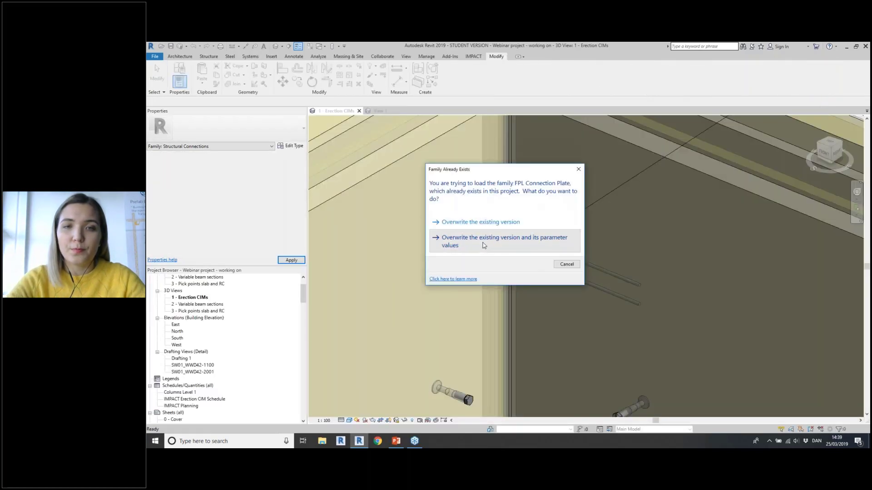
{"action": "left_click", "coordinate": [486, 243]}
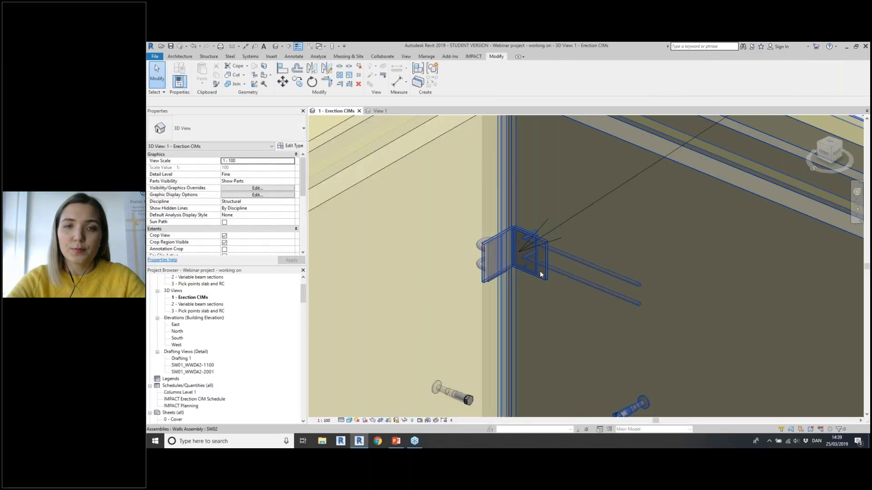
Select the whole wall corner and save walls SW01 and SW02 to the IMPACT database
{"action": "scroll", "coordinate": [540, 271], "scroll_direction": "down", "scroll_amount": 5}
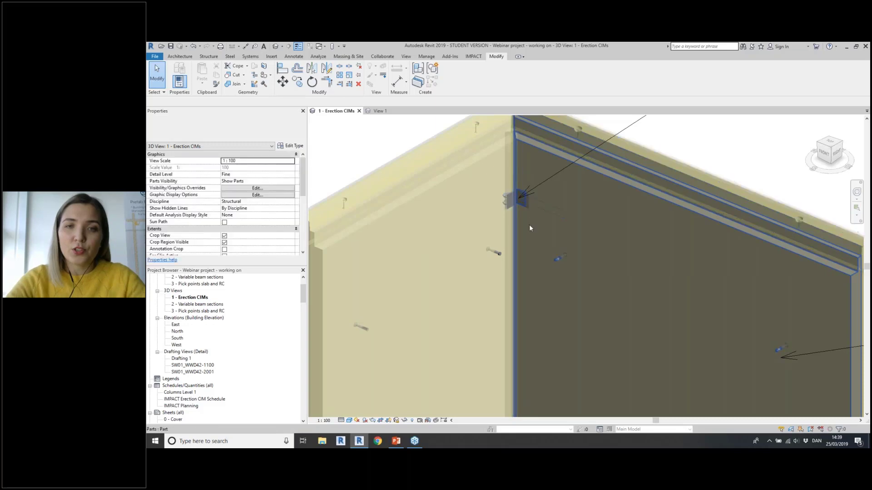
{"action": "scroll", "coordinate": [530, 225], "scroll_direction": "down", "scroll_amount": 3}
{"action": "left_click_drag", "start_coordinate": [487, 174], "coordinate": [486, 173]}
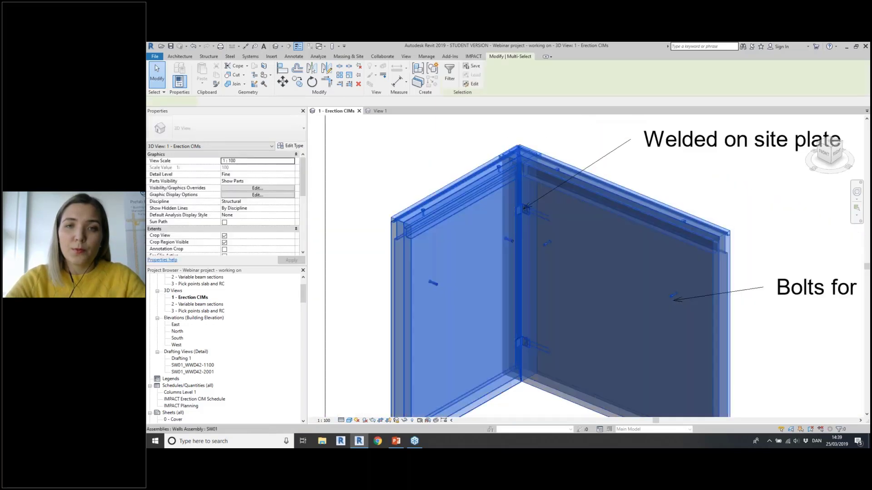
{"action": "left_click", "coordinate": [477, 58]}
{"action": "left_click", "coordinate": [257, 85]}
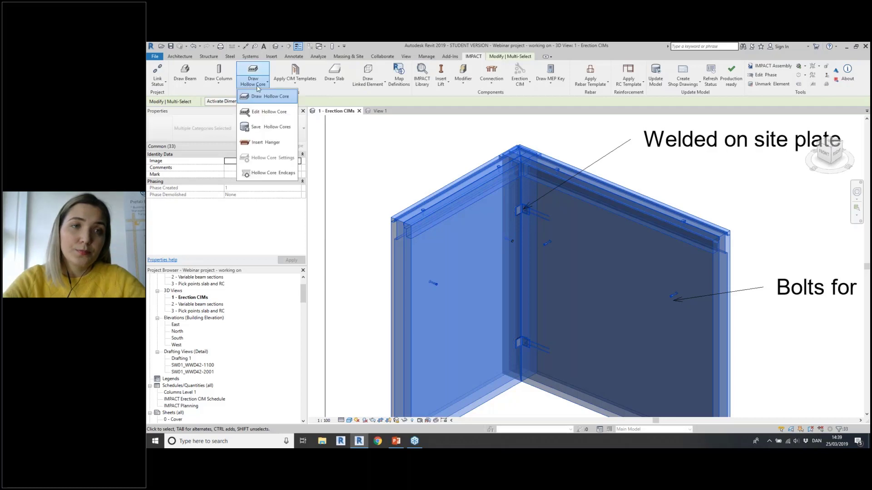
{"action": "left_click", "coordinate": [295, 81]}
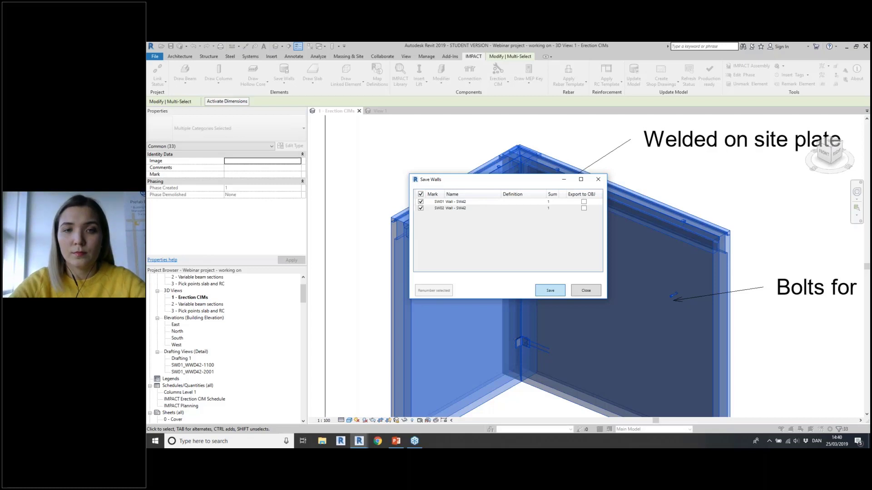
{"action": "left_click", "coordinate": [550, 291]}
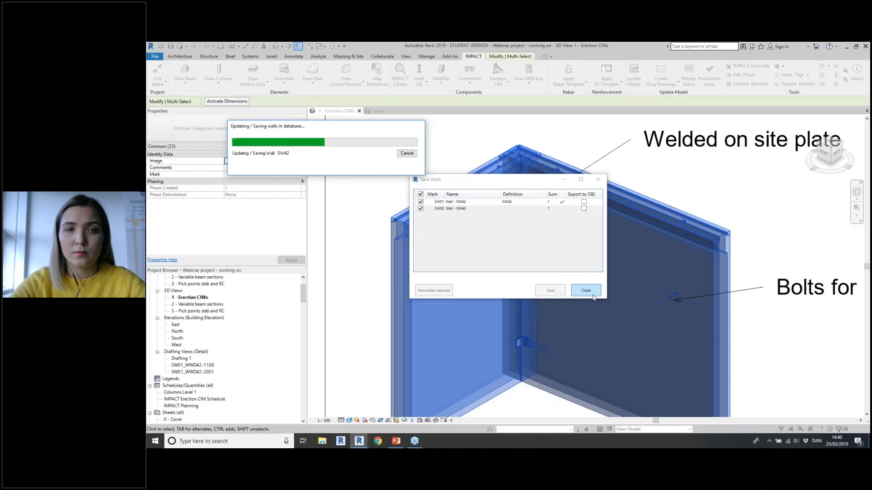
{"action": "left_click", "coordinate": [586, 291]}
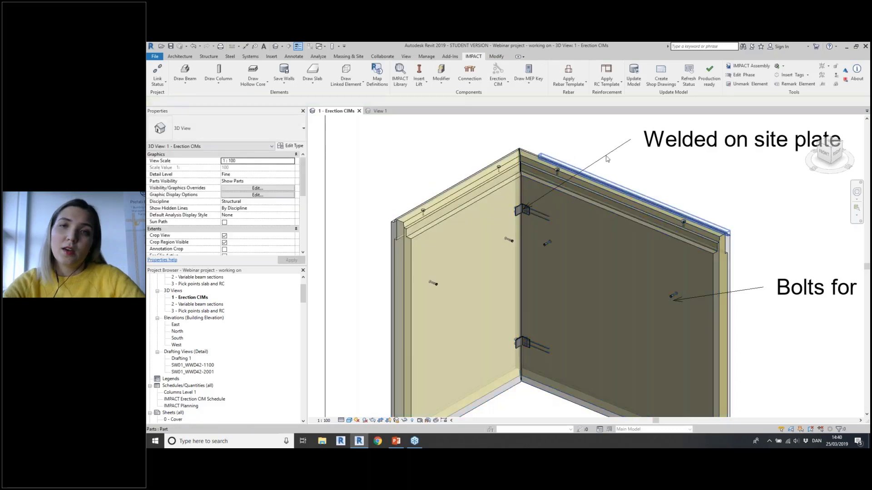
Generate the common IMPACT Erection CIM schedule for the project
{"action": "left_click", "coordinate": [665, 83]}
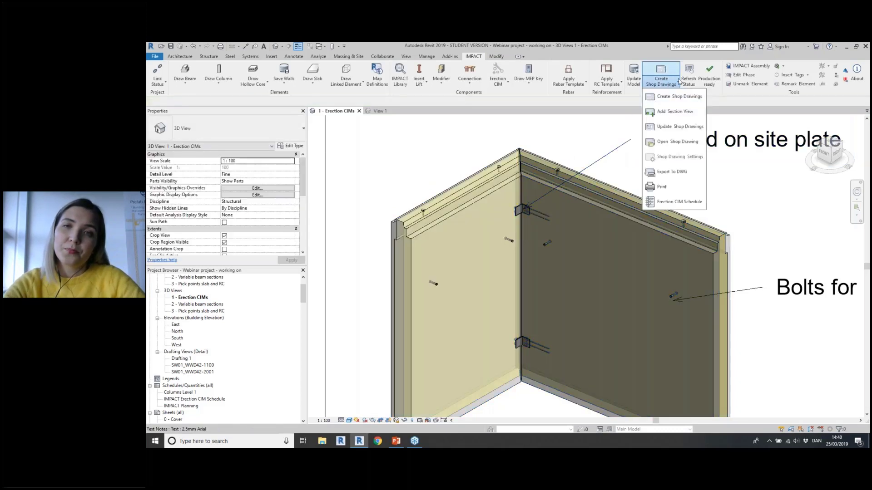
{"action": "left_click", "coordinate": [671, 206]}
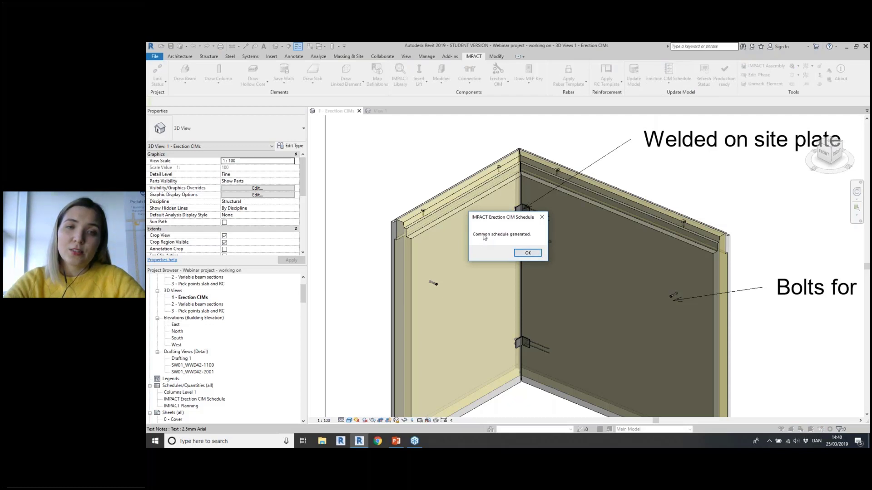
{"action": "left_click", "coordinate": [528, 252]}
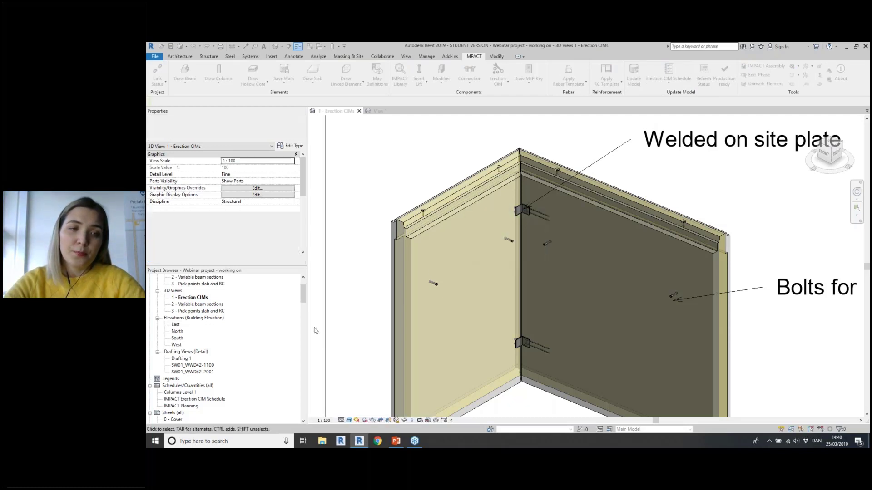
{"action": "scroll", "coordinate": [250, 330], "scroll_direction": "down", "scroll_amount": 2}
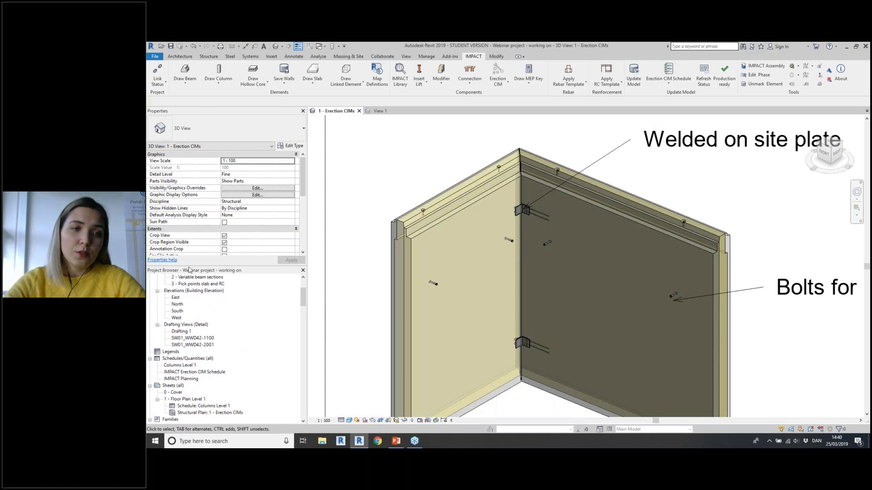
Open the IMPACT Erection CIM Schedule and examine its entries for the welding plate
{"action": "left_click", "coordinate": [204, 373]}
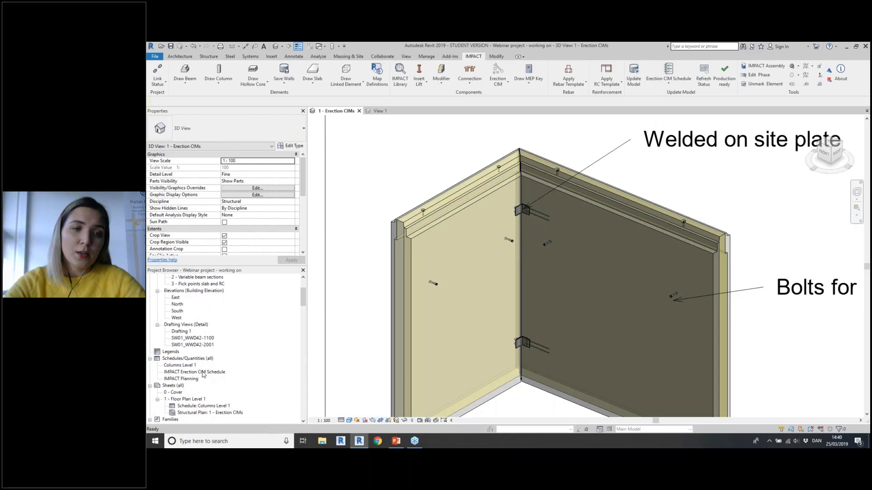
{"action": "double_click", "coordinate": [203, 372]}
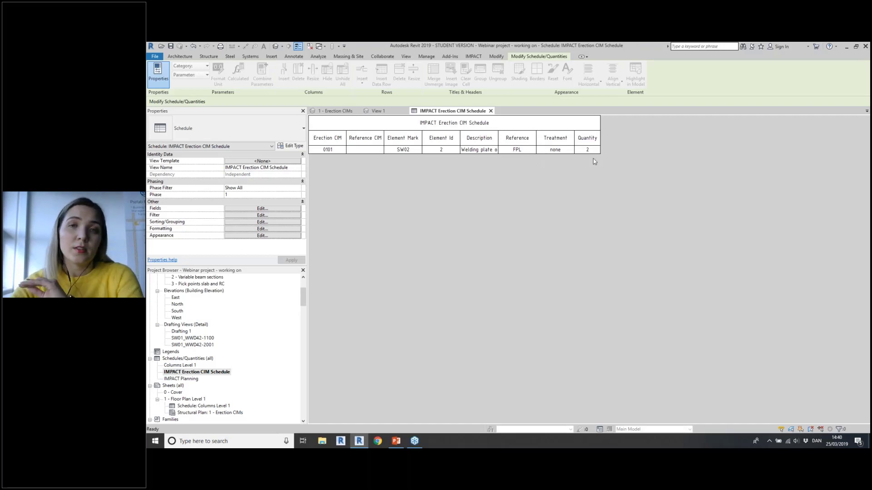
Return to the 3D view "1 - Erection CIMs" of the wall corner
{"action": "scroll", "coordinate": [244, 336], "scroll_direction": "up", "scroll_amount": 3}
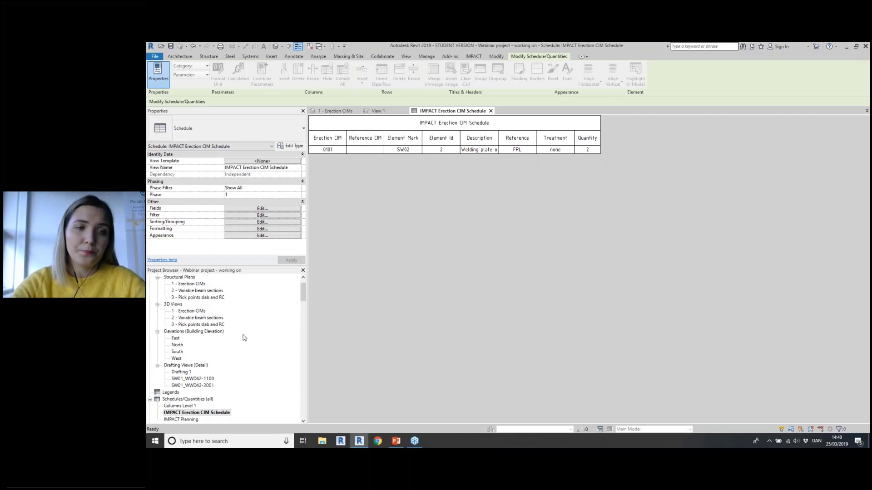
{"action": "double_click", "coordinate": [200, 307]}
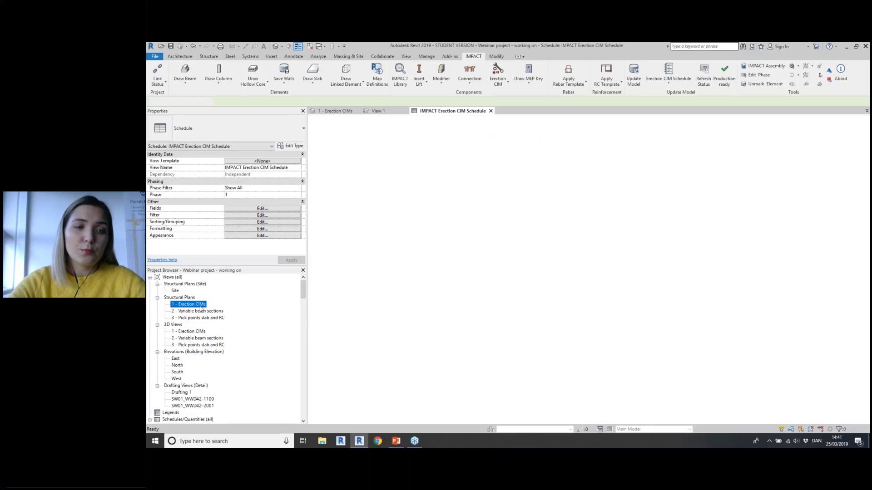
{"action": "double_click", "coordinate": [187, 332]}
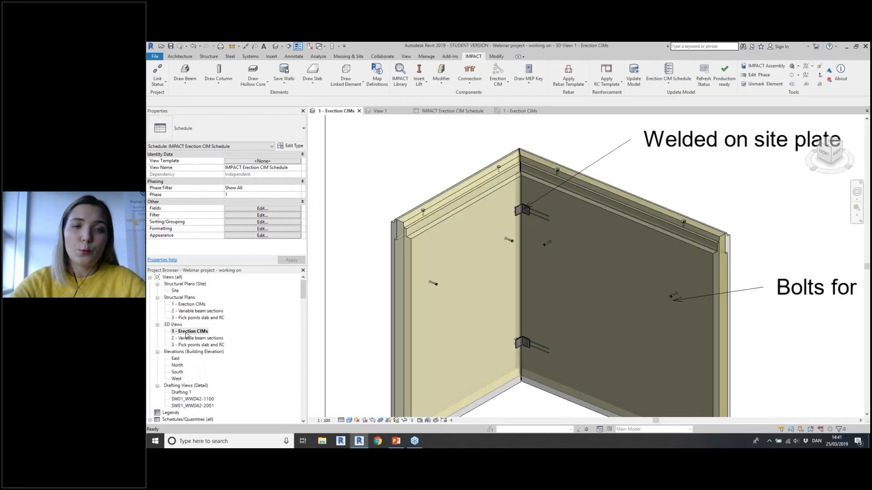
Select a bracing bolt on wall SW01 and open its family for editing
{"action": "scroll", "coordinate": [455, 211], "scroll_direction": "up", "scroll_amount": 5}
{"action": "scroll", "coordinate": [454, 212], "scroll_direction": "up", "scroll_amount": 5}
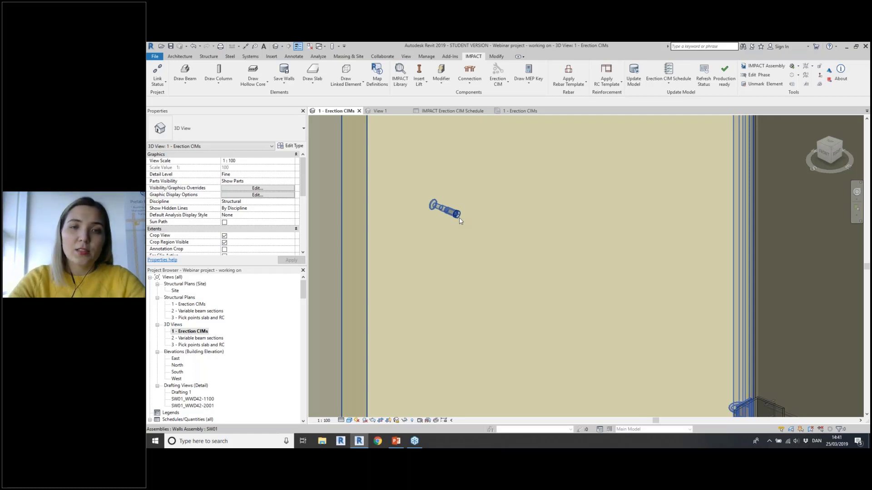
{"action": "scroll", "coordinate": [460, 221], "scroll_direction": "down", "scroll_amount": 3}
{"action": "middle_click_drag", "start_coordinate": [465, 229], "coordinate": [520, 271], "text": "shift"}
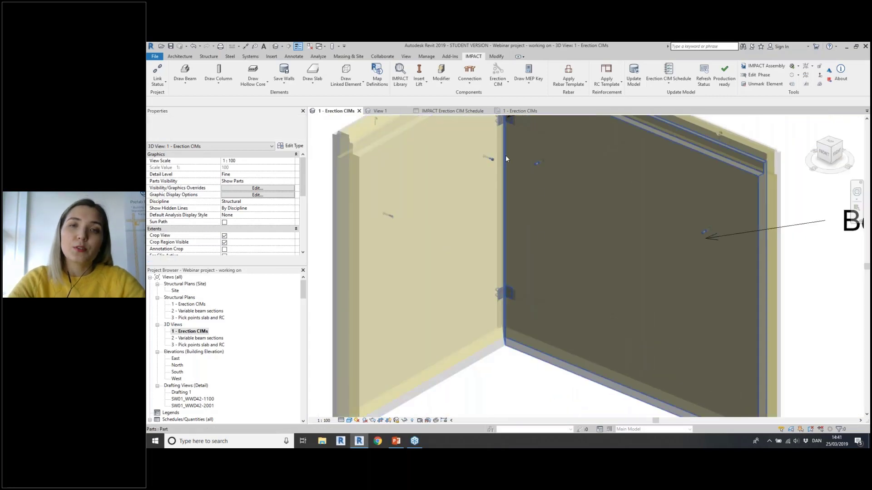
{"action": "scroll", "coordinate": [399, 231], "scroll_direction": "up", "scroll_amount": 6}
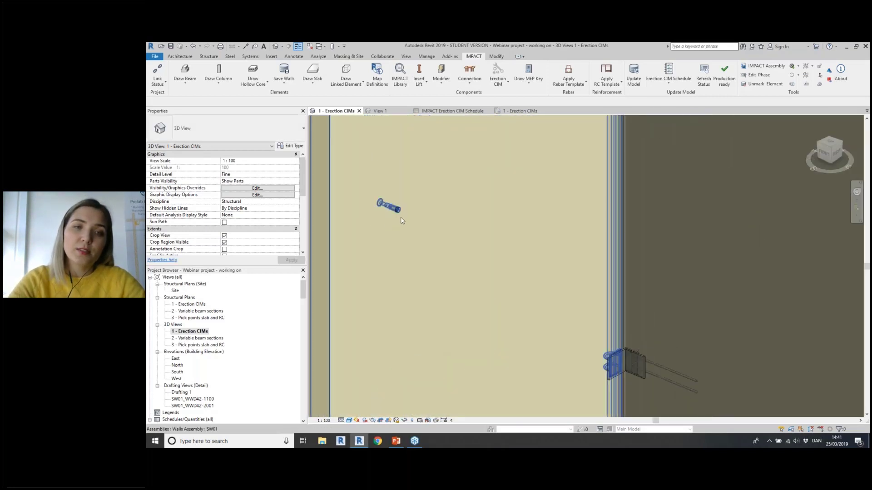
{"action": "scroll", "coordinate": [407, 211], "scroll_direction": "up", "scroll_amount": 2}
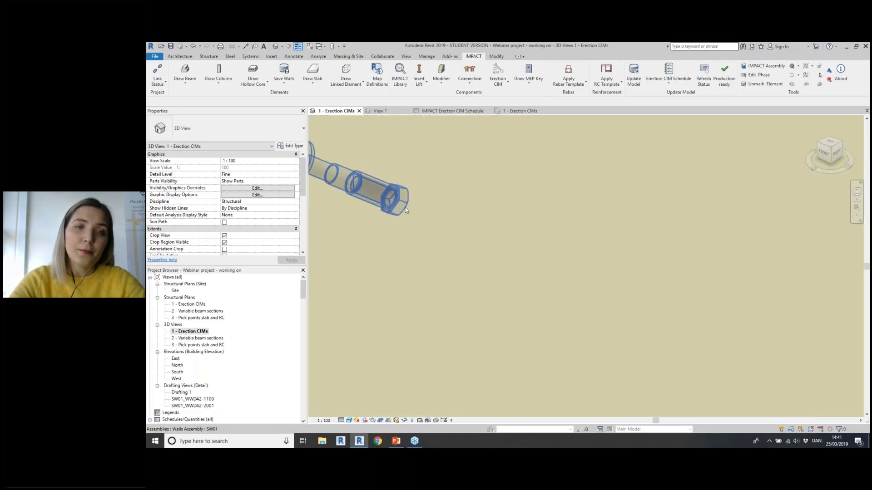
{"action": "left_click", "coordinate": [412, 204]}
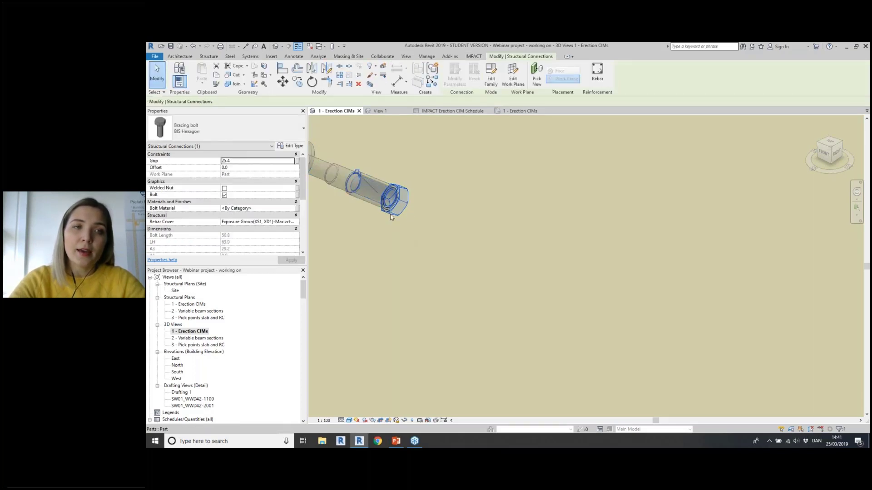
{"action": "left_click", "coordinate": [491, 72]}
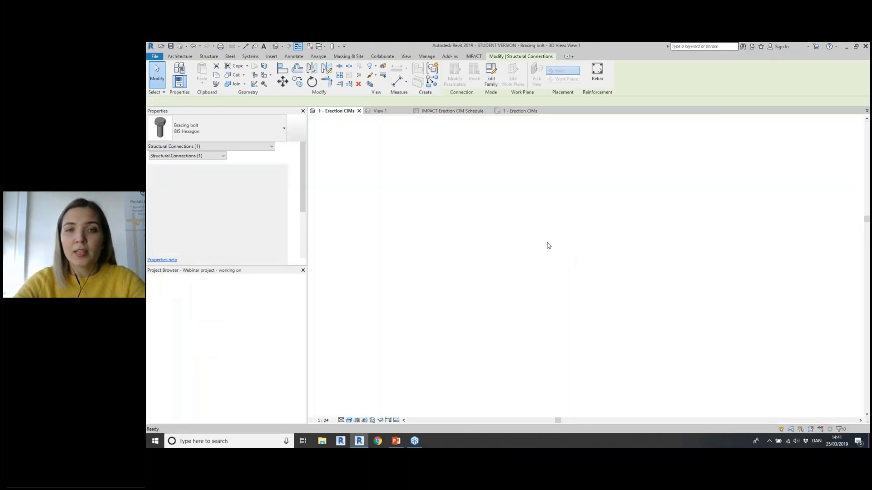
Add an Erection CIM row to the BIS Hexagon bolt type with Cim No. 0202 and quantity 1
{"action": "left_click", "coordinate": [305, 56]}
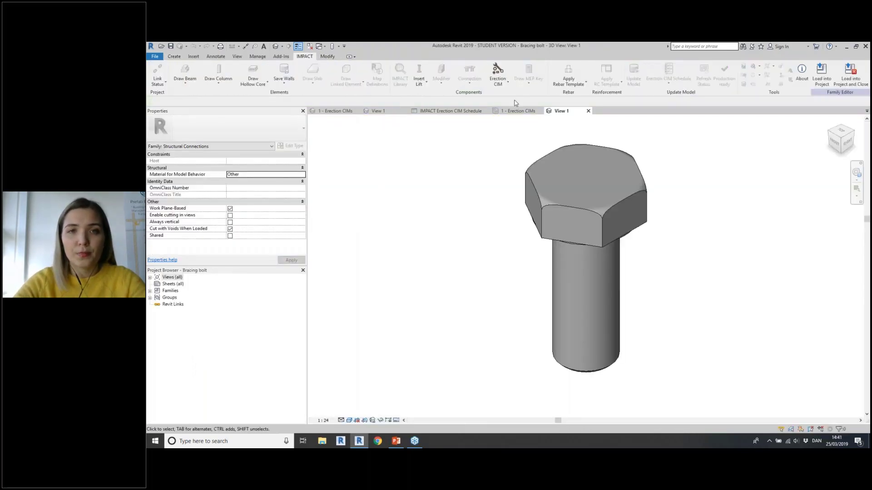
{"action": "left_click", "coordinate": [498, 71]}
{"action": "right_click", "coordinate": [464, 246]}
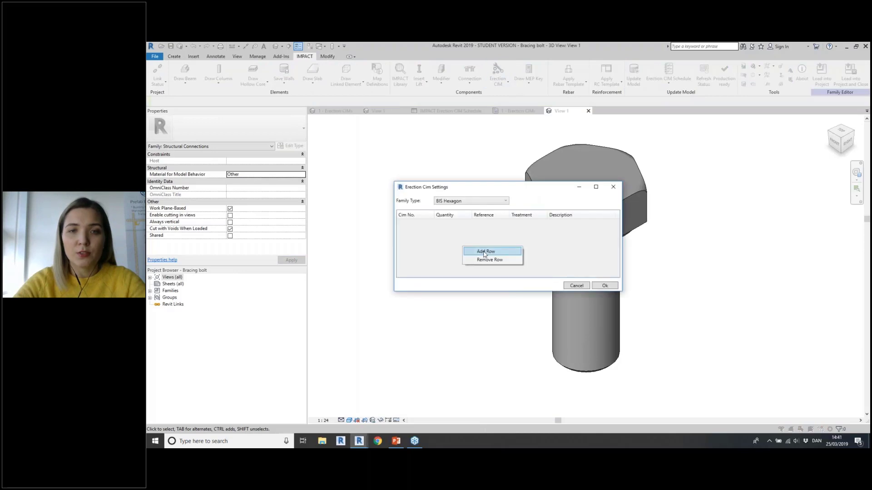
{"action": "left_click", "coordinate": [479, 251]}
{"action": "left_click", "coordinate": [418, 223]}
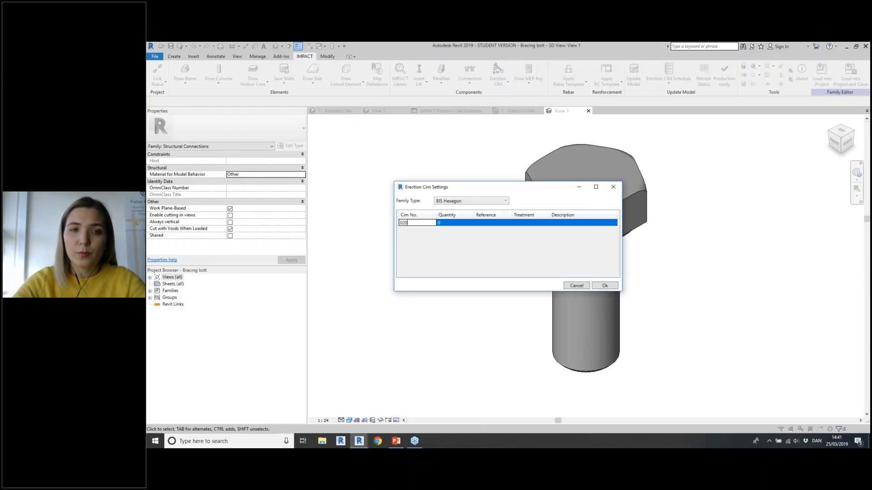
{"action": "type", "text": "0202"}
{"action": "left_click", "coordinate": [444, 223]}
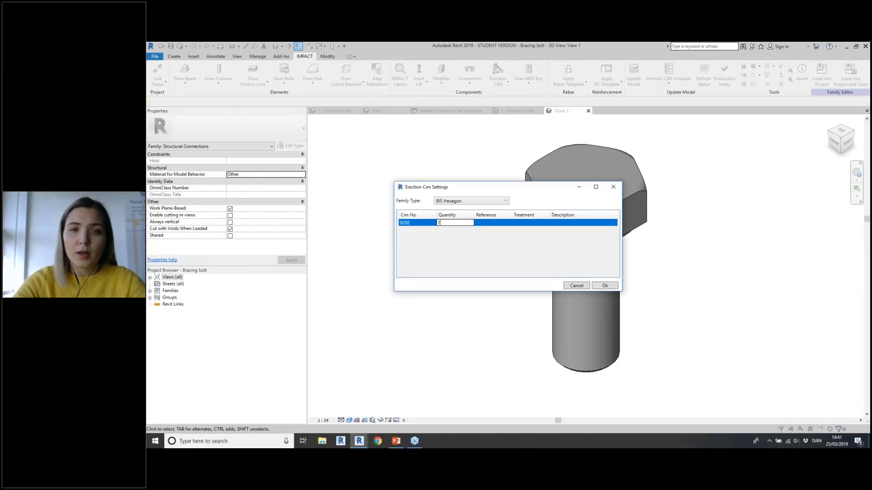
{"action": "type", "text": "1"}
Complete the 0202 row with reference Walvaren, blank treatment and description "Hexagon BUP100", and accept the settings
{"action": "left_click", "coordinate": [493, 224]}
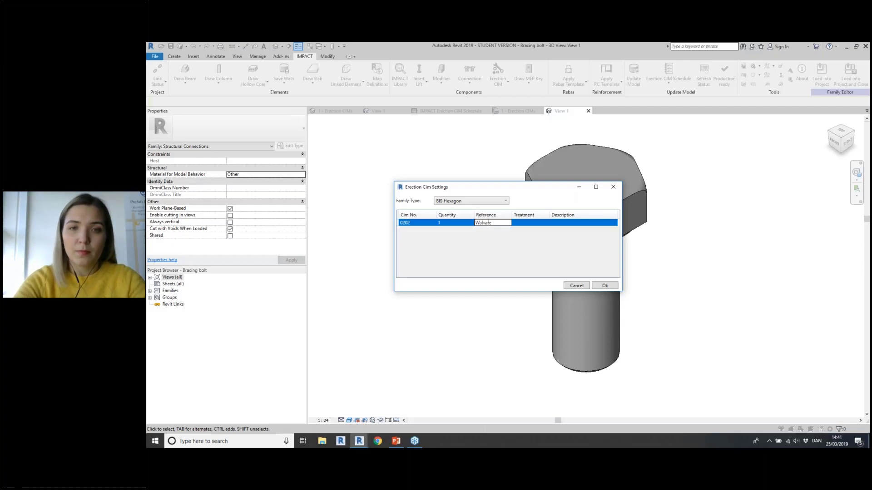
{"action": "left_click", "coordinate": [524, 224]}
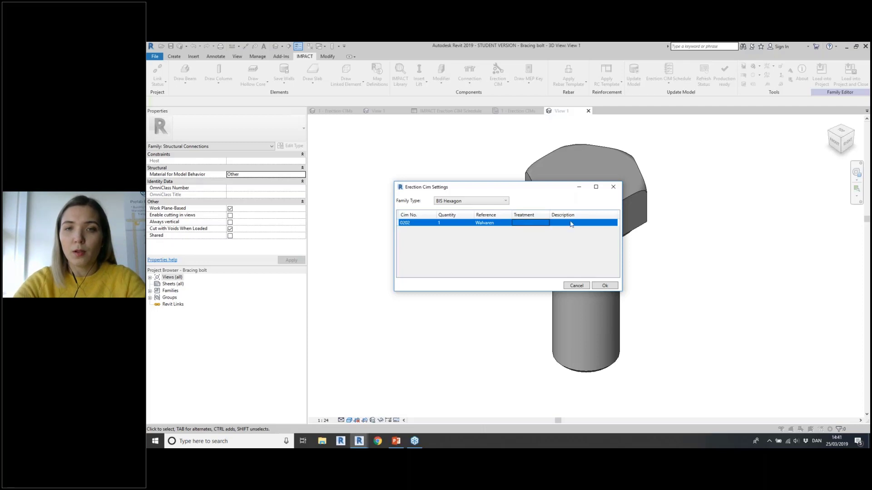
{"action": "left_click", "coordinate": [539, 225]}
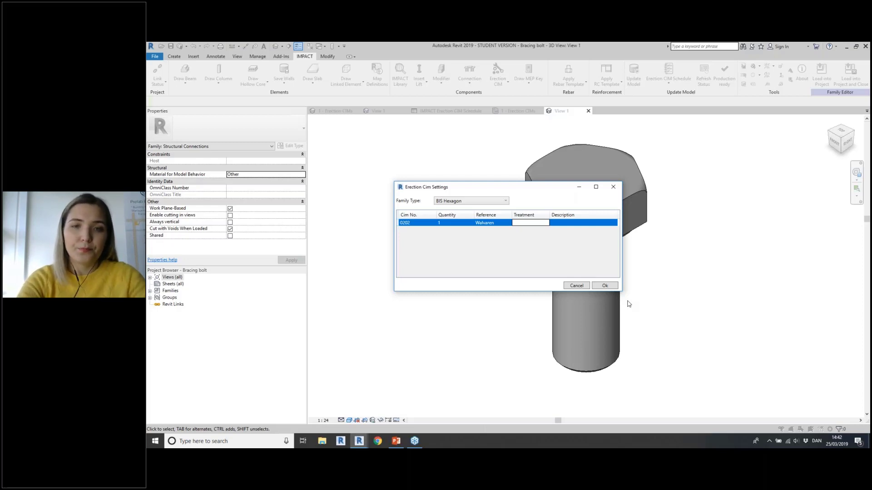
{"action": "left_click", "coordinate": [581, 224]}
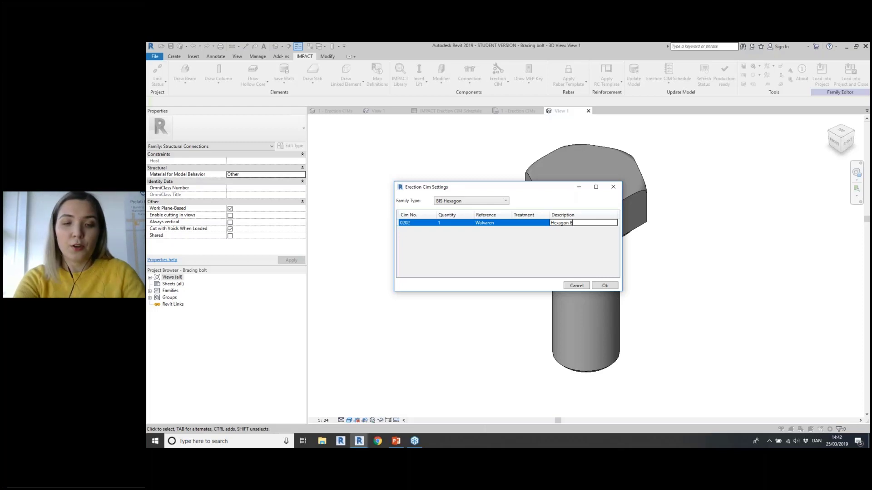
{"action": "type", "text": "00"}
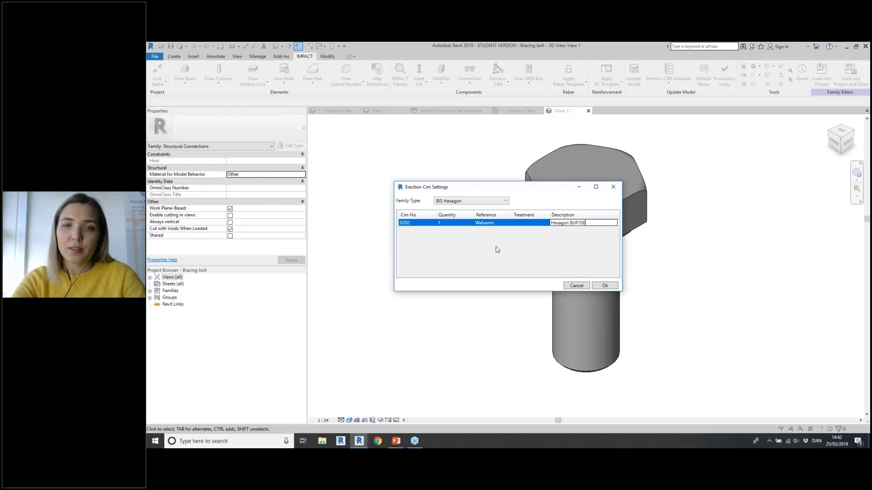
{"action": "left_click", "coordinate": [604, 286]}
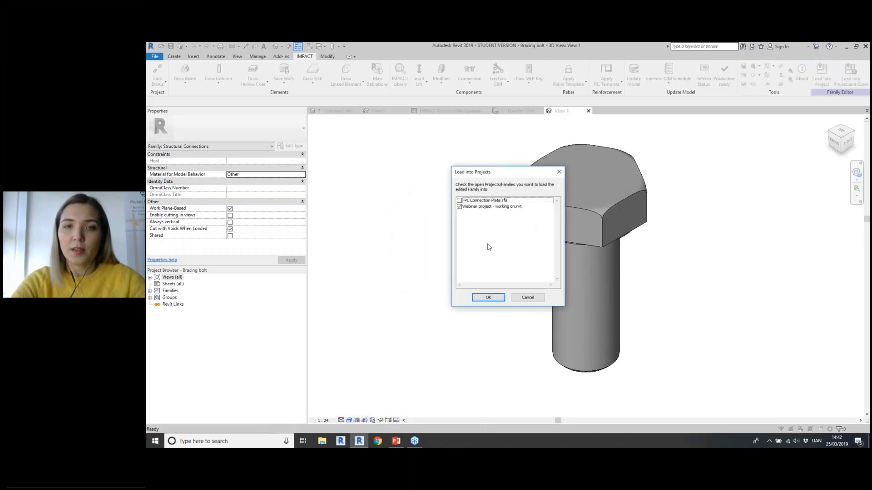
Load the Bracing bolt family into "Webinar project - working on.rvt", overwriting the existing version and its parameter values
{"action": "left_click", "coordinate": [489, 297]}
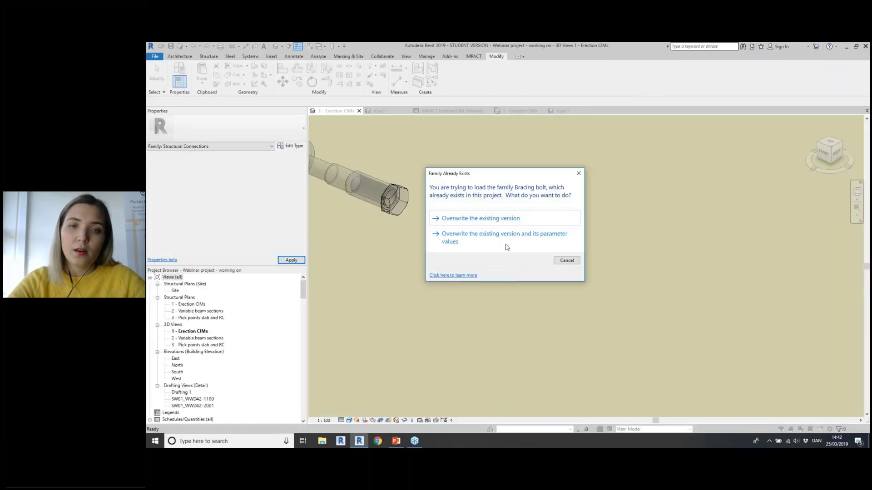
{"action": "left_click", "coordinate": [505, 244]}
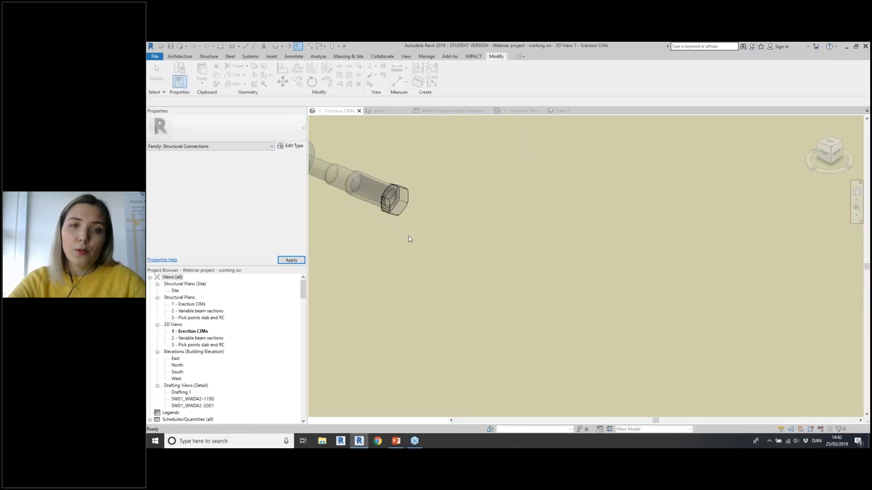
Select both corner walls with their components and save SW01 and SW02 to IMPACT again
{"action": "scroll", "coordinate": [463, 266], "scroll_direction": "down", "scroll_amount": 3}
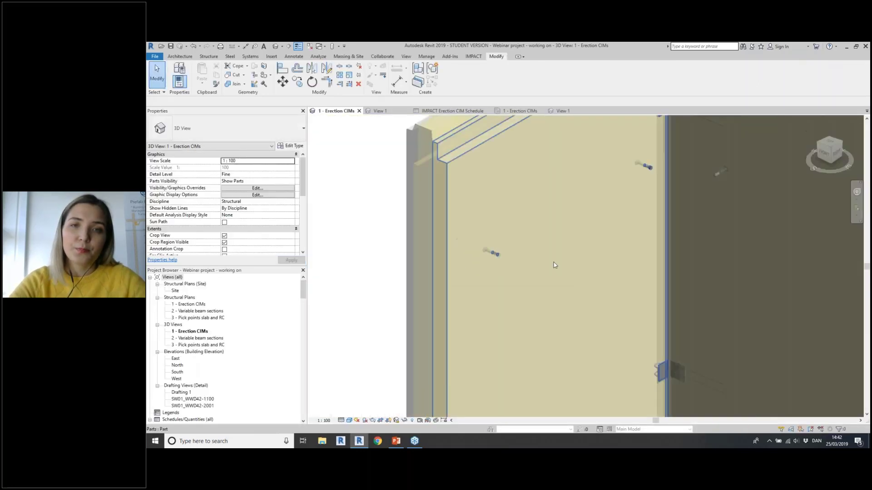
{"action": "scroll", "coordinate": [514, 183], "scroll_direction": "down", "scroll_amount": 5}
{"action": "key", "text": "Tab"}
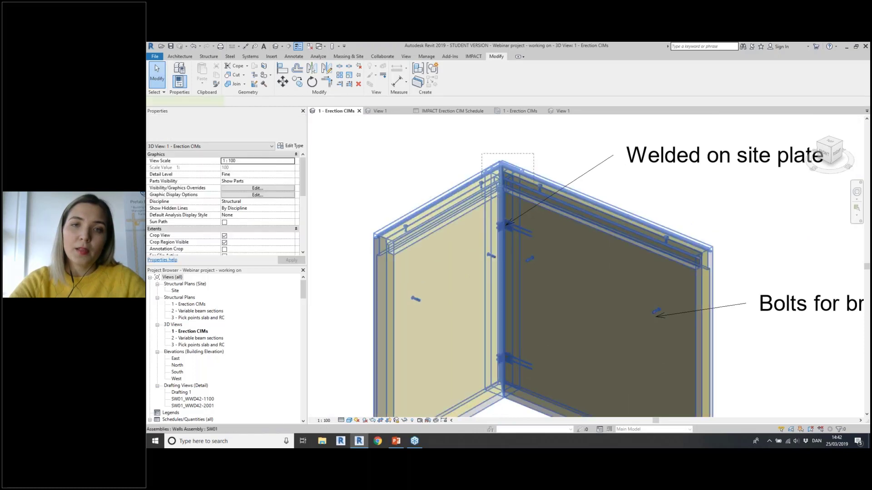
{"action": "left_click", "coordinate": [509, 173]}
{"action": "left_click", "coordinate": [473, 56]}
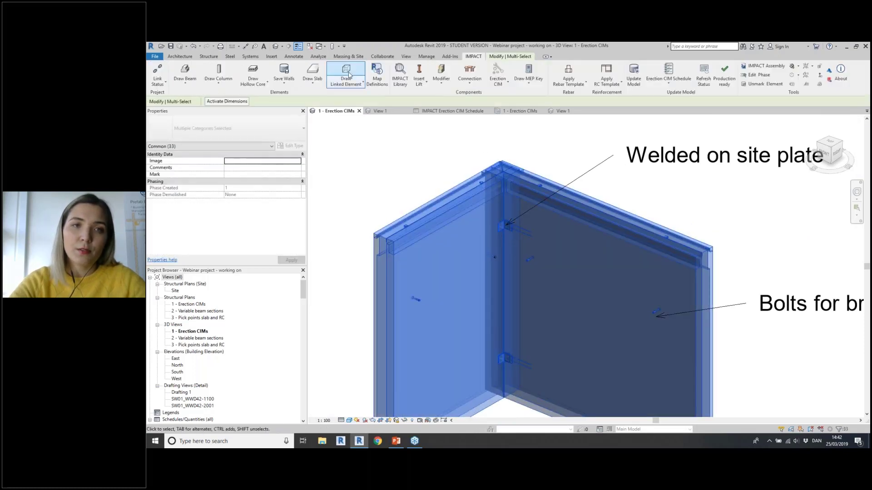
{"action": "left_click", "coordinate": [284, 80]}
{"action": "left_click", "coordinate": [304, 128]}
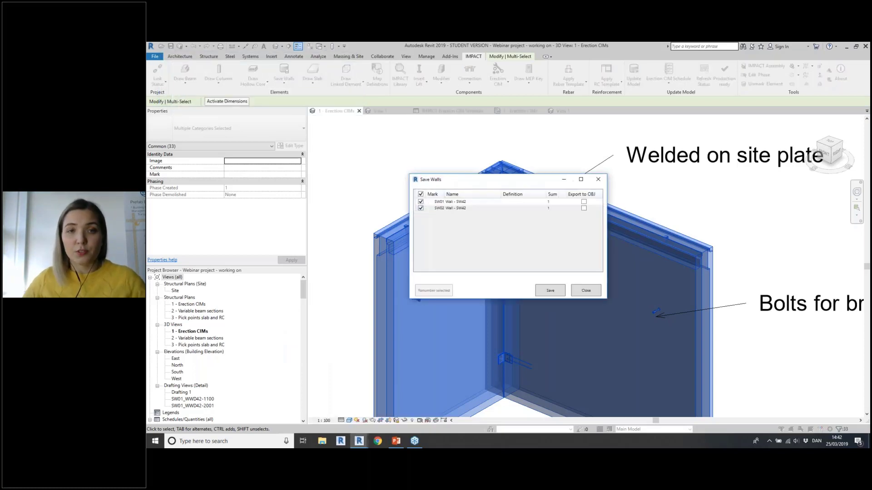
{"action": "left_click", "coordinate": [564, 294]}
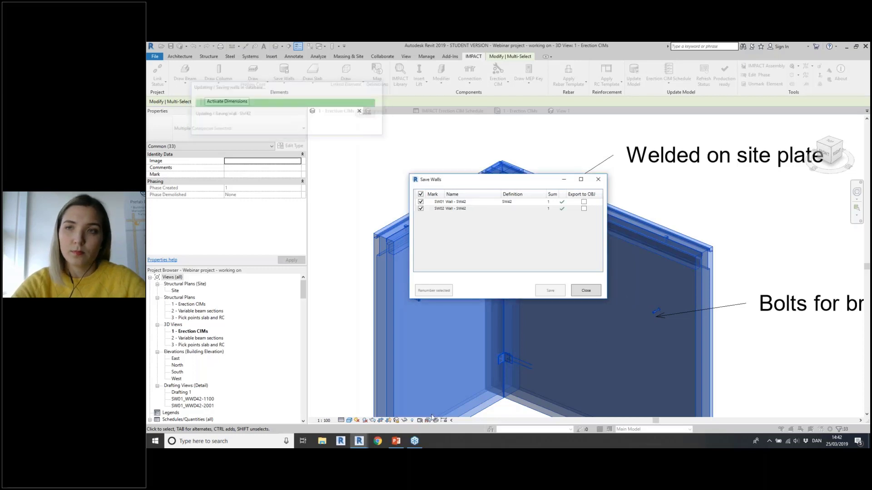
{"action": "left_click", "coordinate": [845, 253]}
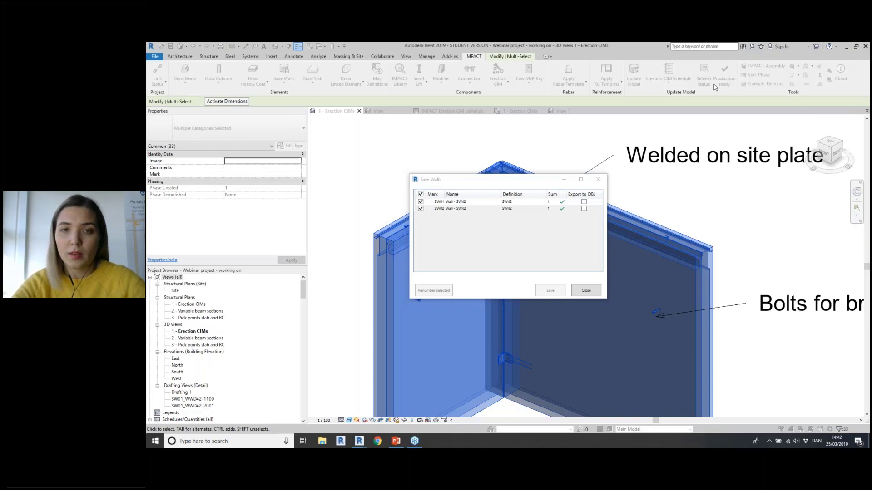
{"action": "left_click", "coordinate": [586, 290]}
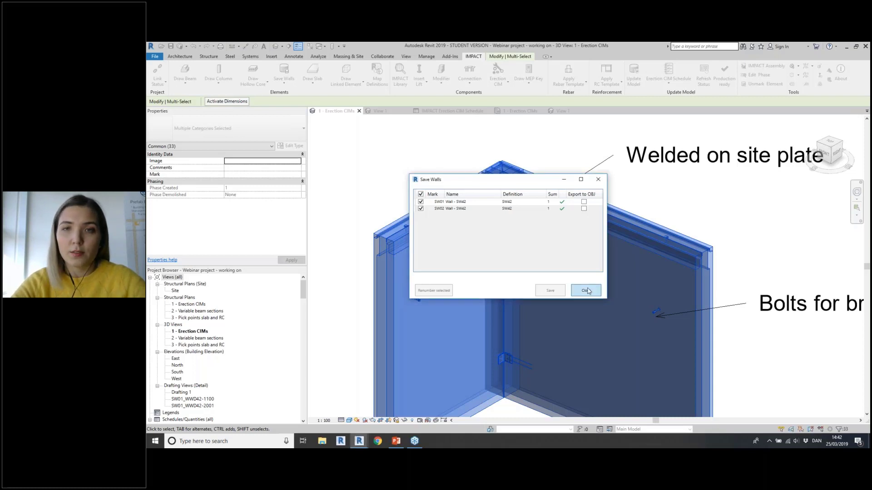
Regenerate the common IMPACT Erection CIM schedule to include the bracing bolts
{"action": "left_click", "coordinate": [678, 84]}
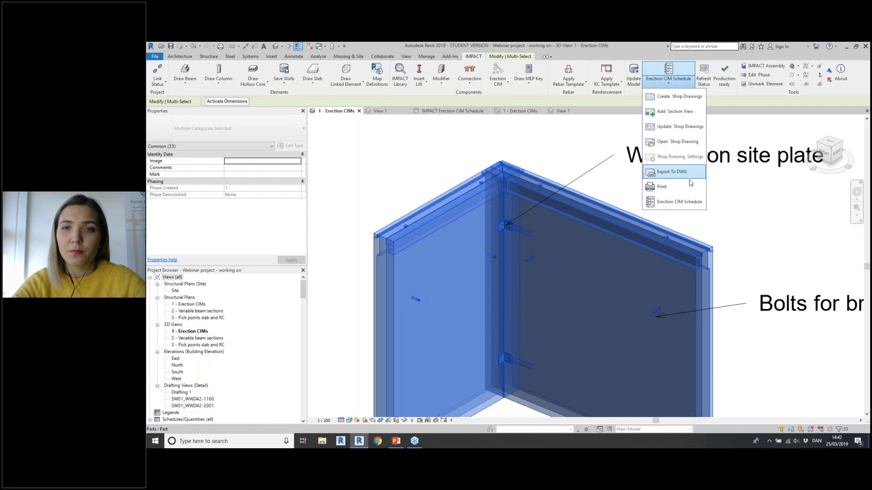
{"action": "left_click", "coordinate": [689, 210]}
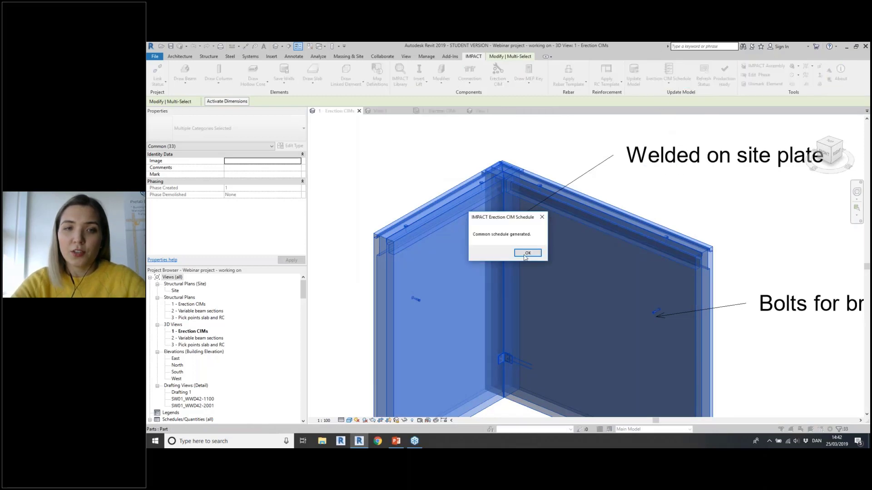
{"action": "left_click", "coordinate": [527, 253]}
Clear the wall selection and open the regenerated IMPACT Erection CIM Schedule to check the bolt and plate rows
{"action": "scroll", "coordinate": [209, 402], "scroll_direction": "down", "scroll_amount": 2}
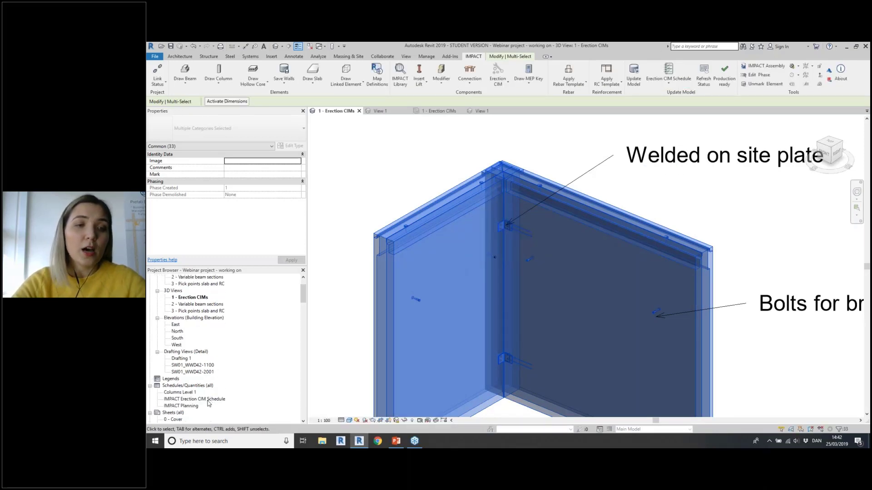
{"action": "key", "text": "Escape"}
{"action": "double_click", "coordinate": [210, 400]}
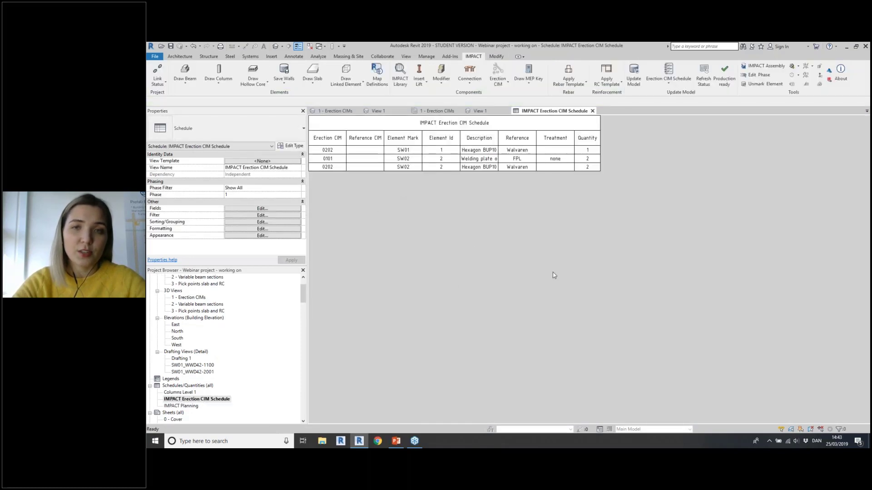
{"action": "left_click", "coordinate": [449, 215]}
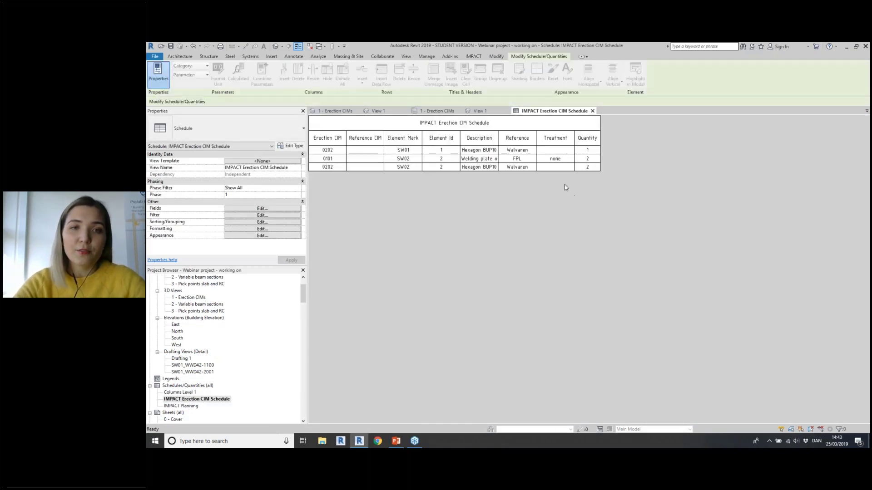
Examine the Reference CIM cells of the SW01 and SW02 rows in the IMPACT Erection CIM Schedule
{"action": "left_click", "coordinate": [366, 151]}
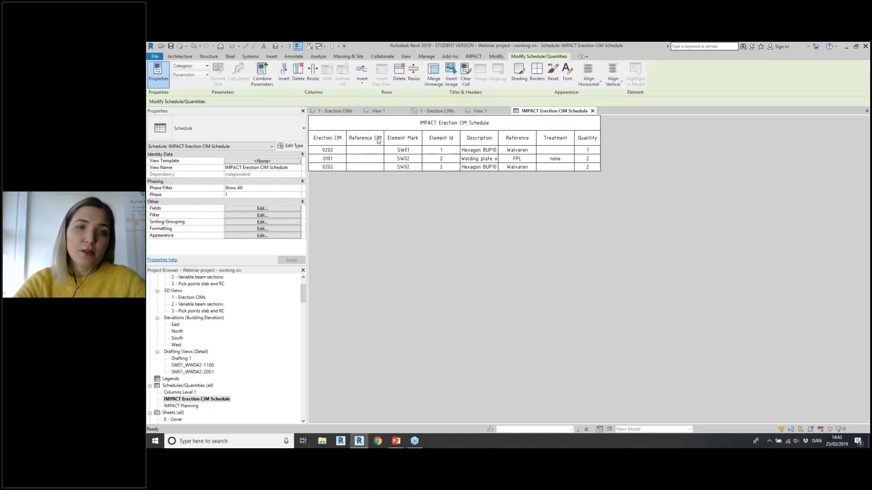
{"action": "left_click", "coordinate": [368, 159]}
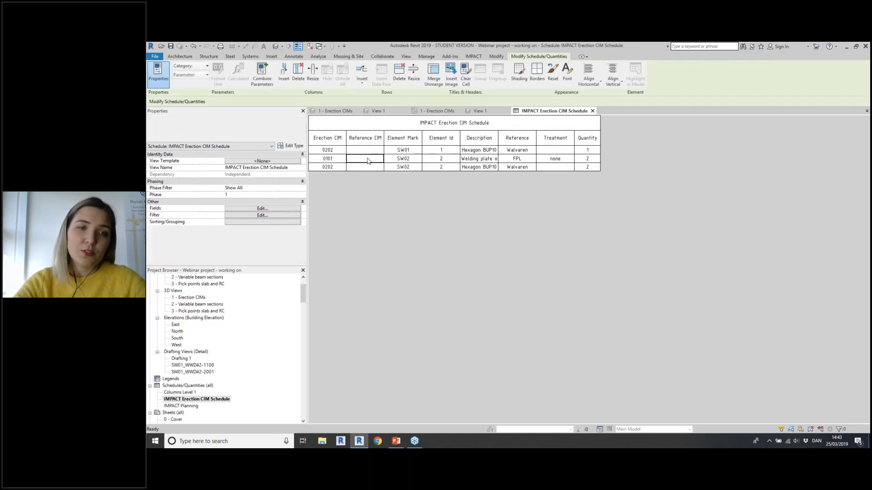
Reopen the 1 - Erection CIMs 3D view and switch to the PowerPoint slide show
{"action": "double_click", "coordinate": [195, 298]}
{"action": "scroll", "coordinate": [461, 273], "scroll_direction": "up", "scroll_amount": 8}
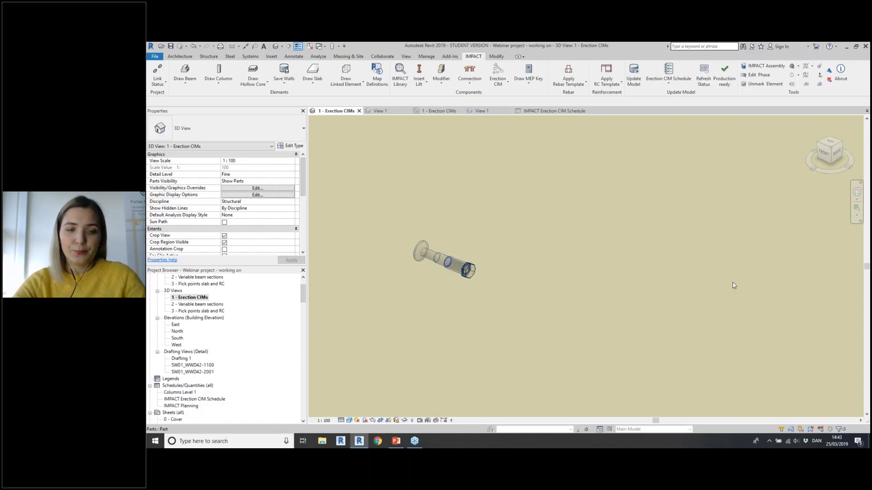
{"action": "key", "text": "alt+Tab"}
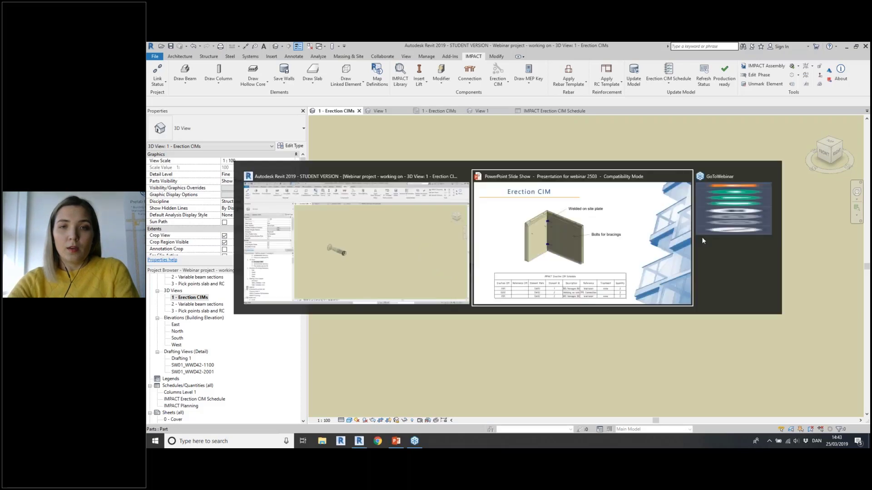
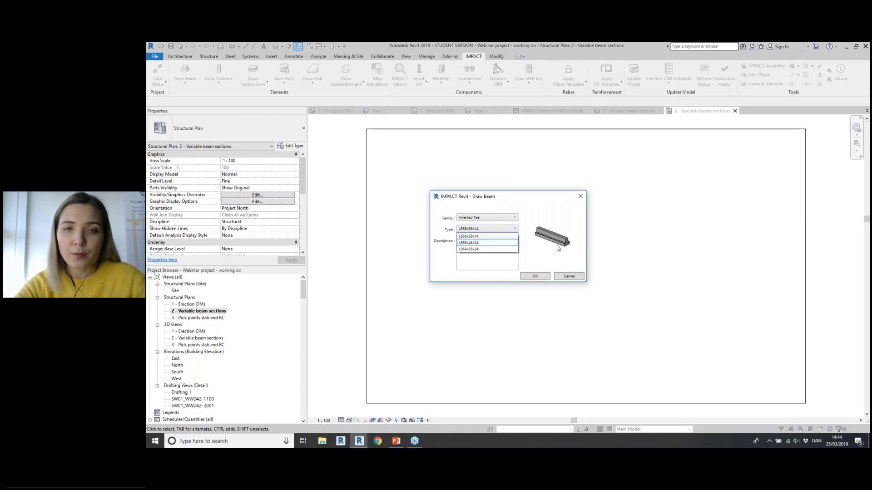
Draw a horizontal Inverted Tee beam of type LB58x48x24, 5000 mm long, in the 2 - Variable beam sections plan
{"action": "left_click", "coordinate": [508, 244]}
{"action": "left_click", "coordinate": [535, 277]}
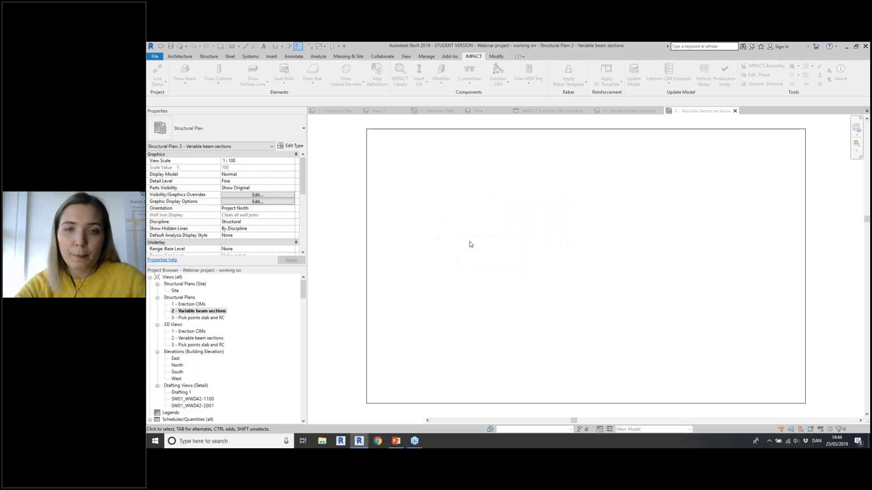
{"action": "left_click", "coordinate": [428, 249]}
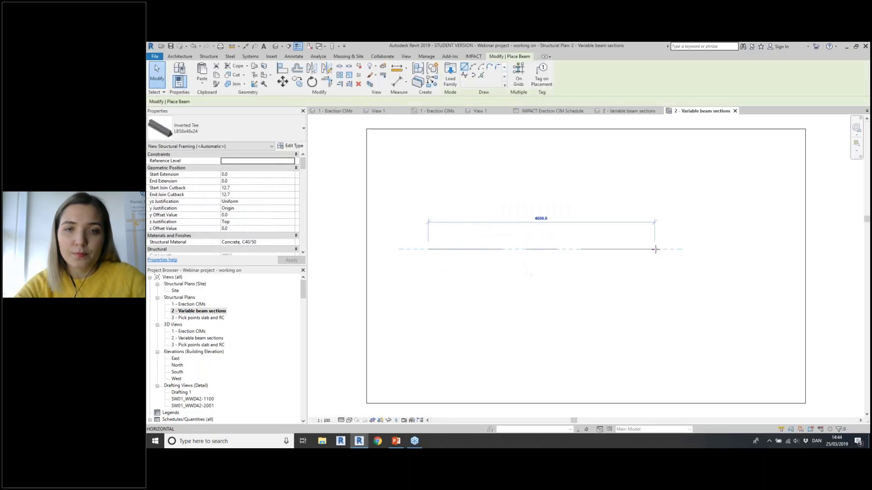
{"action": "left_click", "coordinate": [674, 248]}
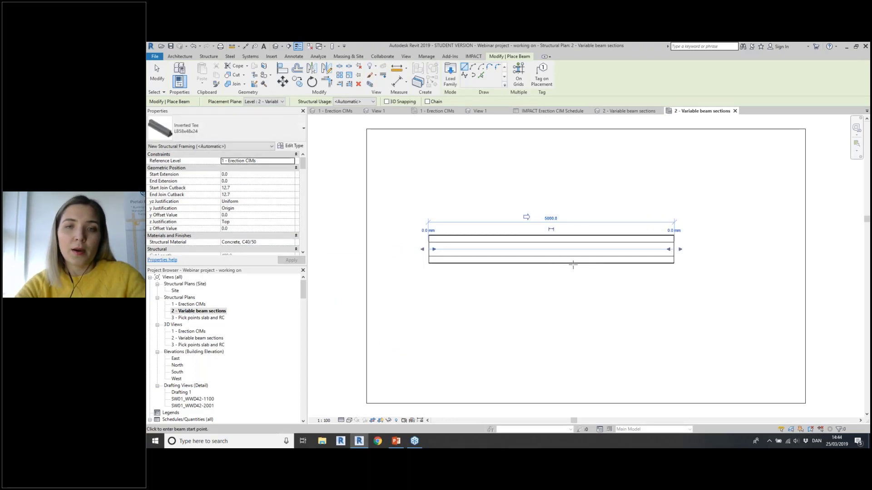
{"action": "key", "text": "Escape"}
{"action": "key", "text": "Escape"}
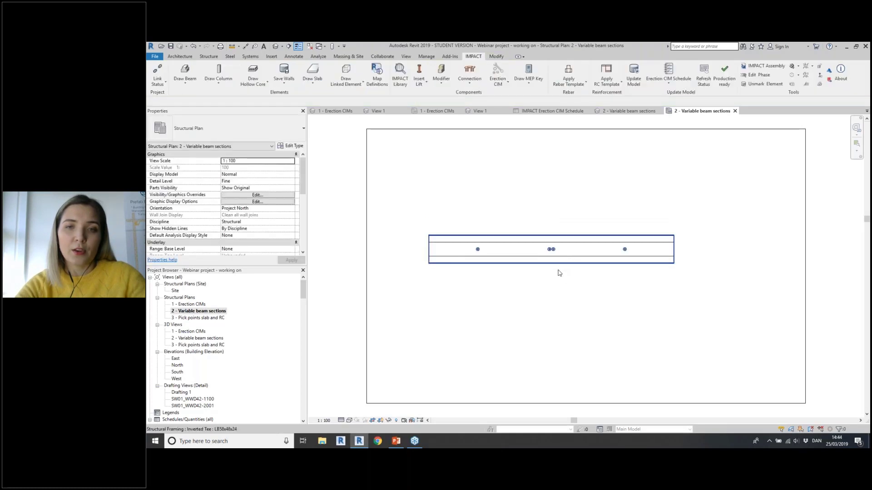
Inspect the new beam's shape in the 2 - Variable beam sections 3D view
{"action": "scroll", "coordinate": [563, 270], "scroll_direction": "up", "scroll_amount": 2}
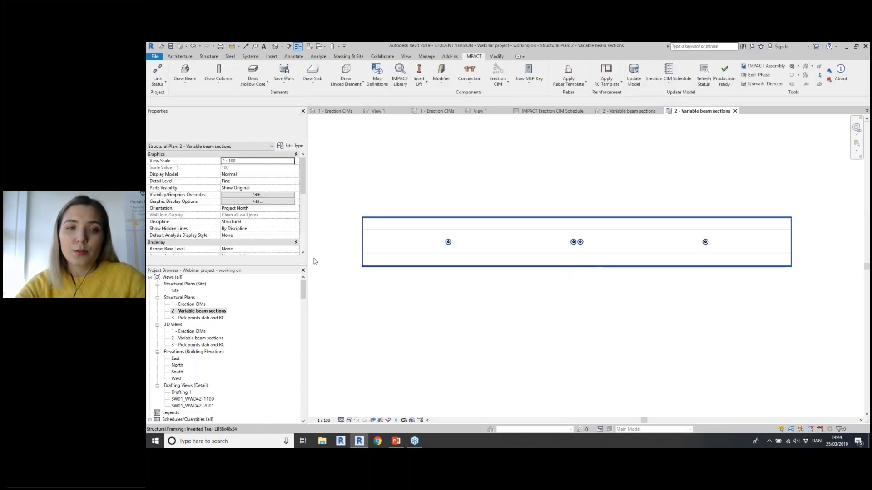
{"action": "double_click", "coordinate": [213, 339]}
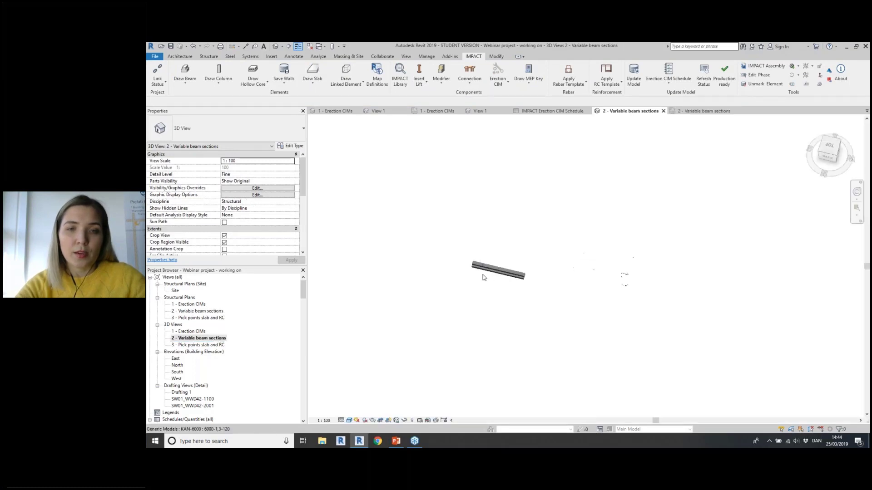
{"action": "middle_click_drag", "start_coordinate": [522, 311], "coordinate": [513, 373], "text": "shift"}
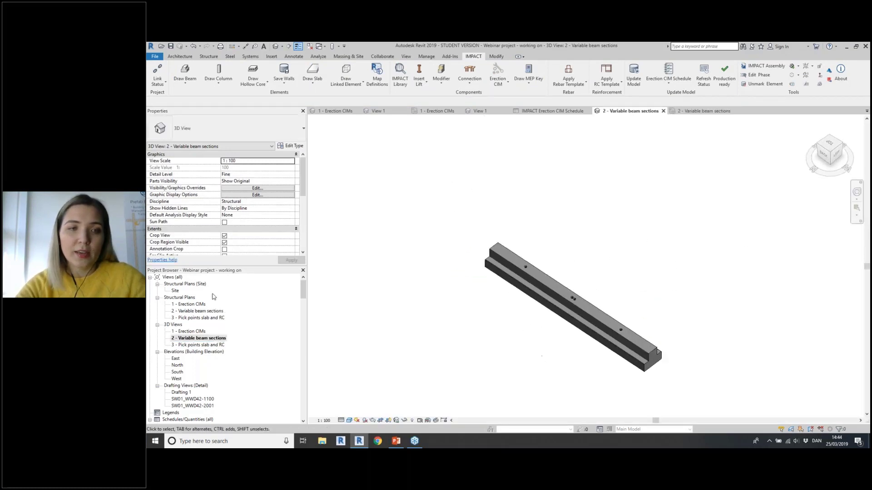
Return to the 2 - Variable beam sections structural plan and open the beam for section editing in IMPACT
{"action": "double_click", "coordinate": [196, 312]}
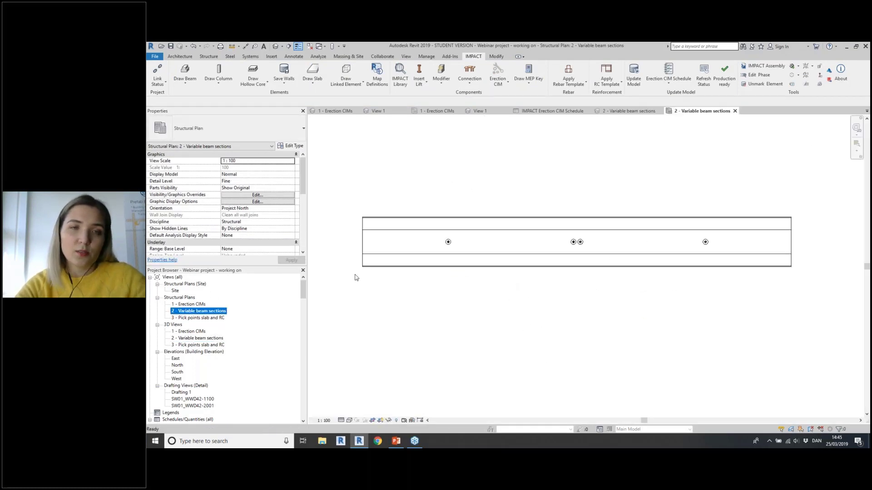
{"action": "left_click", "coordinate": [418, 220]}
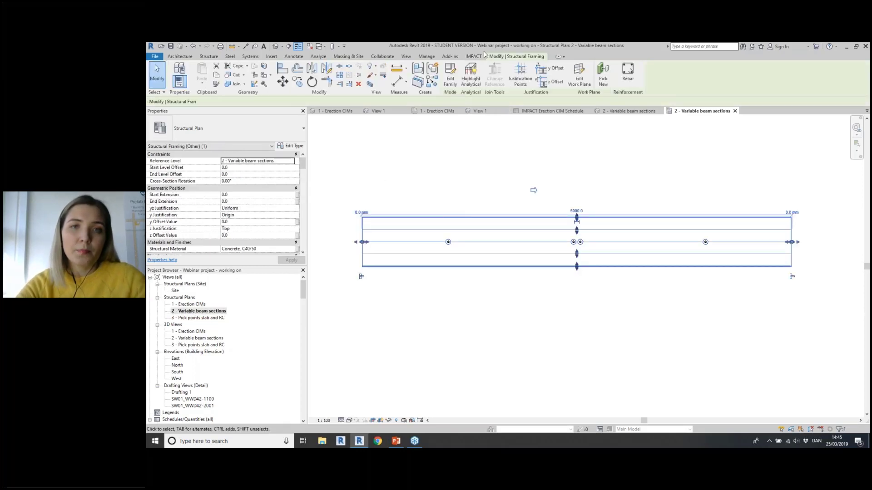
{"action": "left_click", "coordinate": [185, 74]}
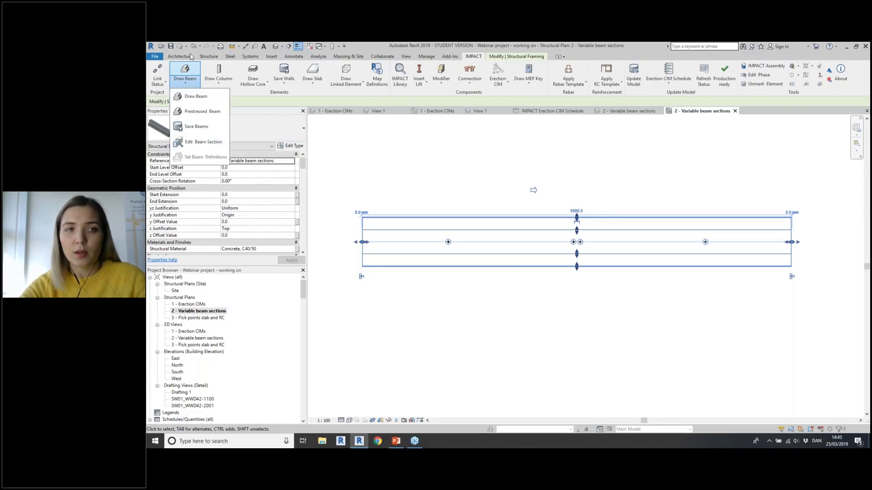
{"action": "left_click", "coordinate": [204, 144]}
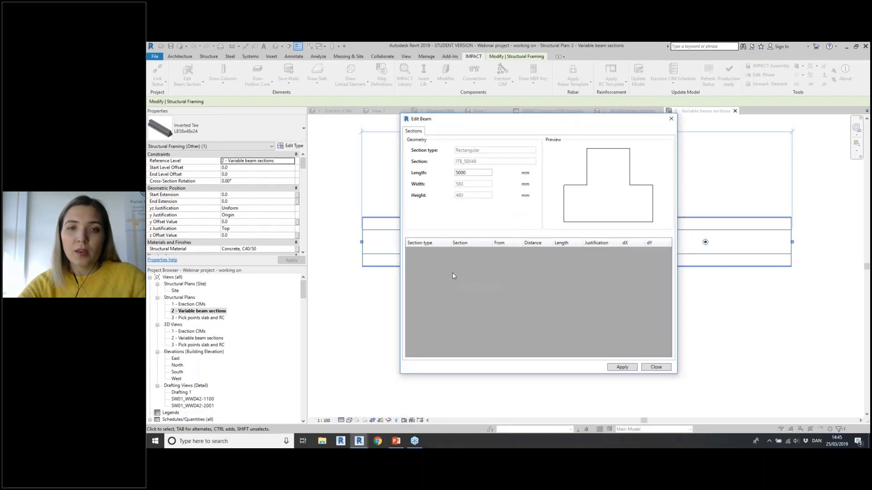
Add a section row to the beam with section type Ledge Beam and section LBS43X48X24
{"action": "right_click", "coordinate": [454, 274]}
{"action": "left_click", "coordinate": [467, 279]}
{"action": "left_click", "coordinate": [436, 256]}
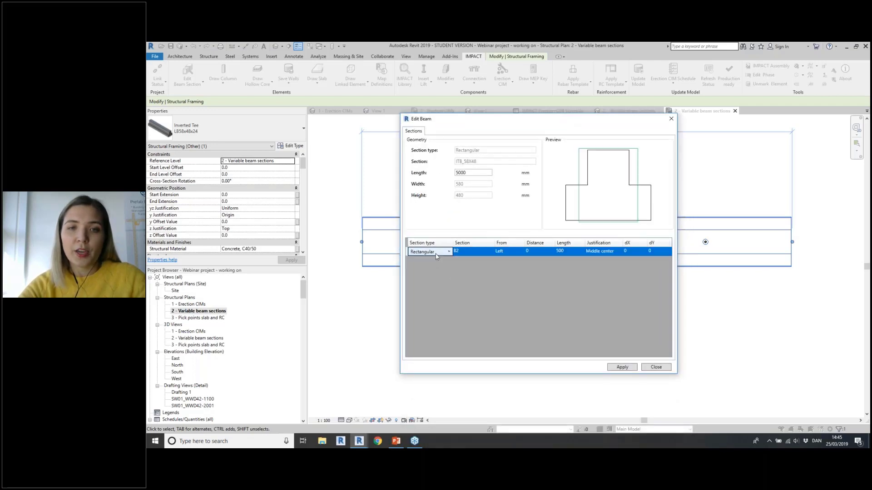
{"action": "right_click", "coordinate": [465, 286]}
{"action": "left_click", "coordinate": [444, 257]}
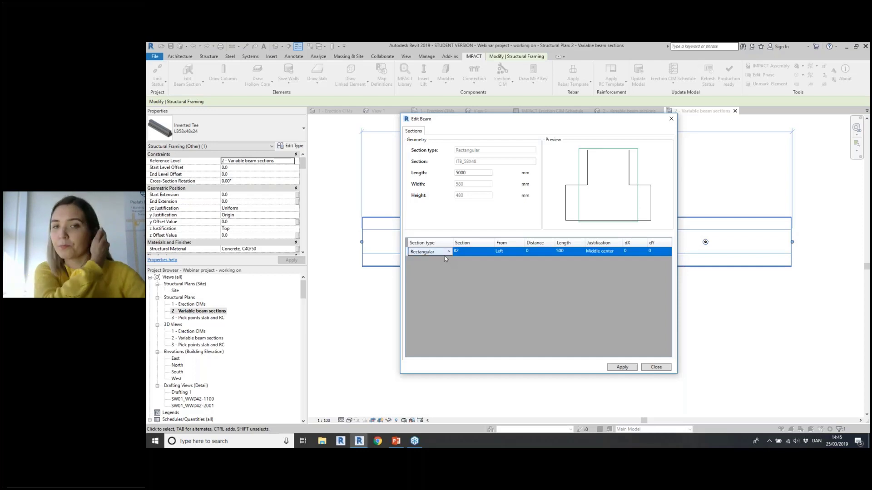
{"action": "left_click", "coordinate": [445, 257]}
{"action": "left_click", "coordinate": [445, 268]}
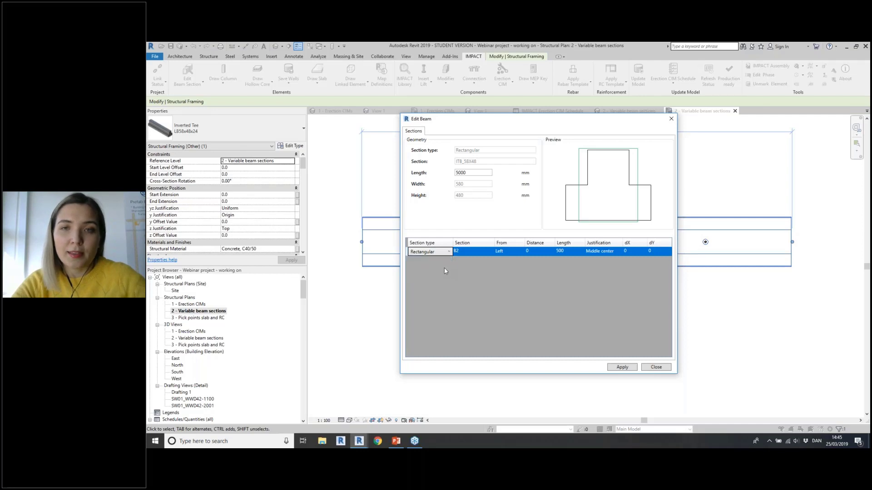
{"action": "left_click", "coordinate": [480, 253]}
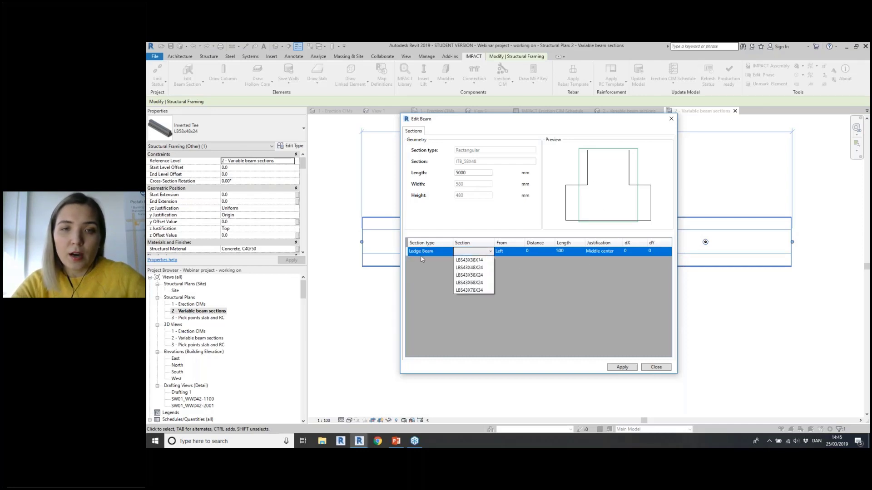
{"action": "left_click", "coordinate": [470, 268]}
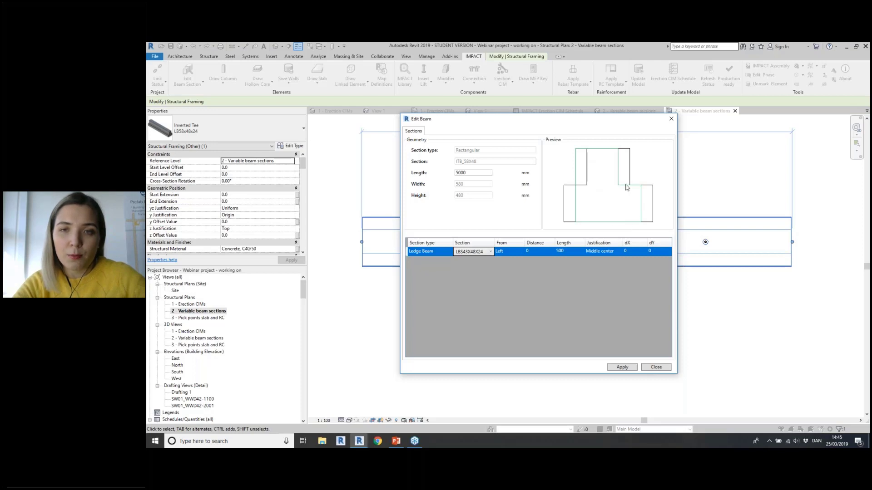
Set the ledge beam section's justification to Bottom right
{"action": "left_click", "coordinate": [612, 252]}
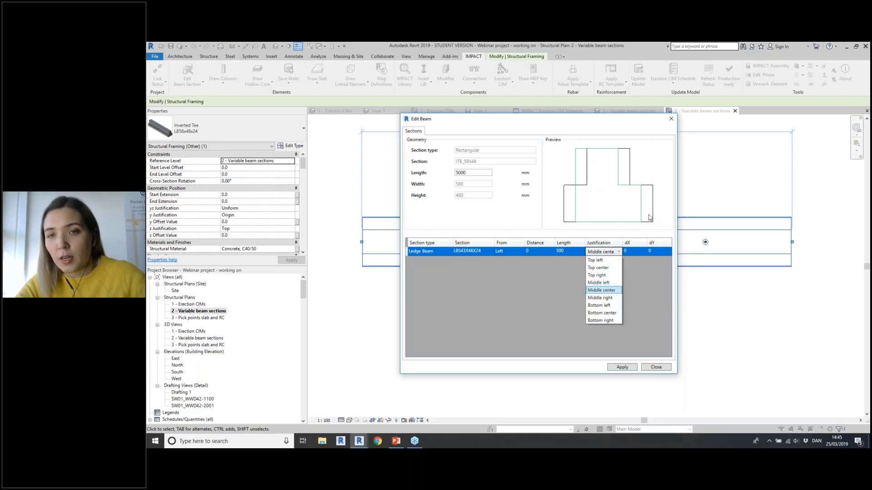
{"action": "key", "text": "Down"}
{"action": "key", "text": "Down"}
{"action": "key", "text": "Down"}
{"action": "key", "text": "Down"}
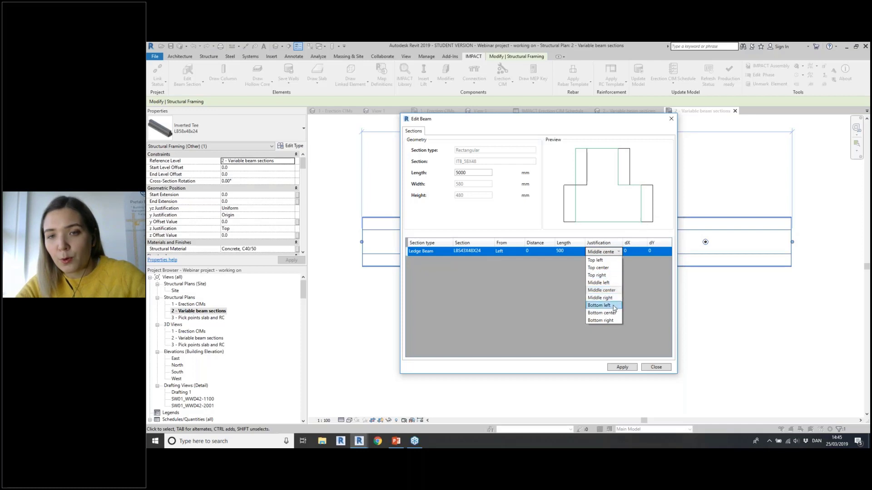
{"action": "key", "text": "Return"}
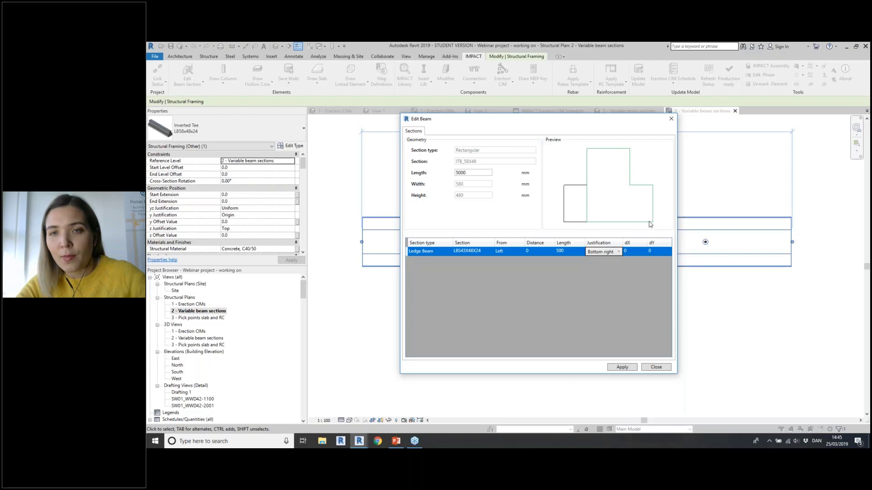
Set the ledge section's distance from the left to 2000 mm and its length to 1500 mm, and apply it to the beam
{"action": "left_click", "coordinate": [514, 252]}
{"action": "left_click_drag", "start_coordinate": [533, 119], "coordinate": [505, 302]}
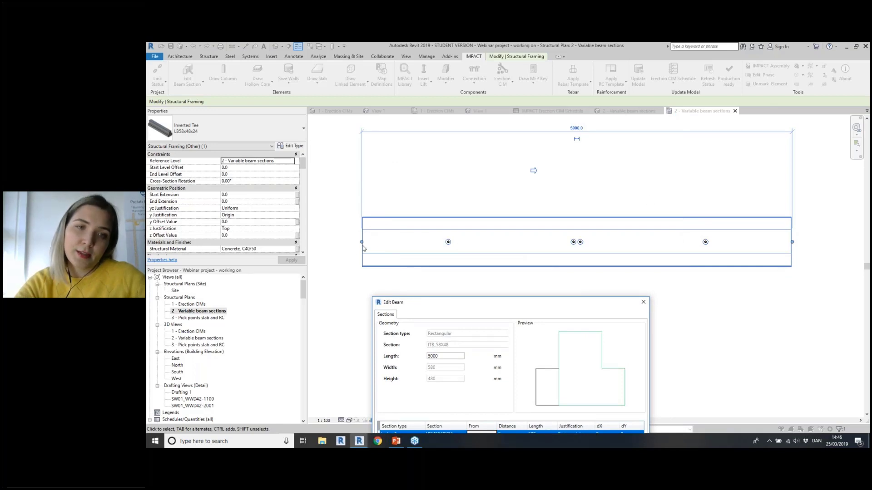
{"action": "left_click_drag", "start_coordinate": [457, 308], "coordinate": [463, 144]}
{"action": "key", "text": "Tab"}
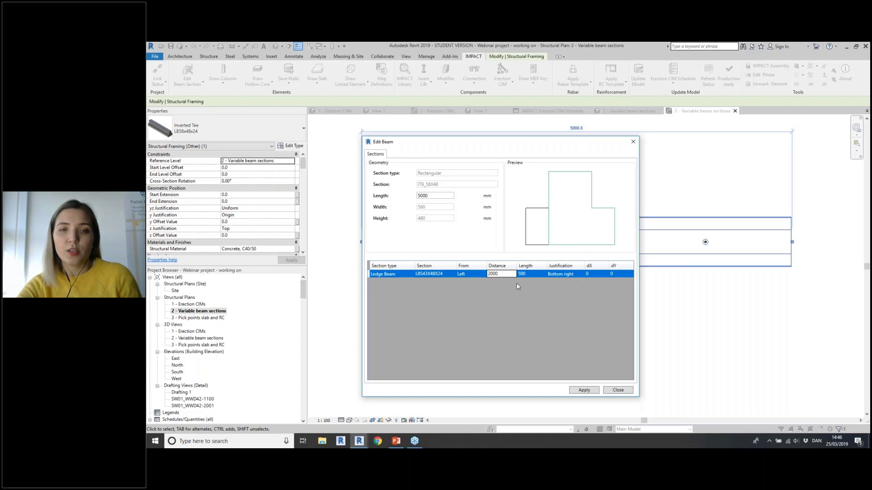
{"action": "left_click", "coordinate": [536, 275]}
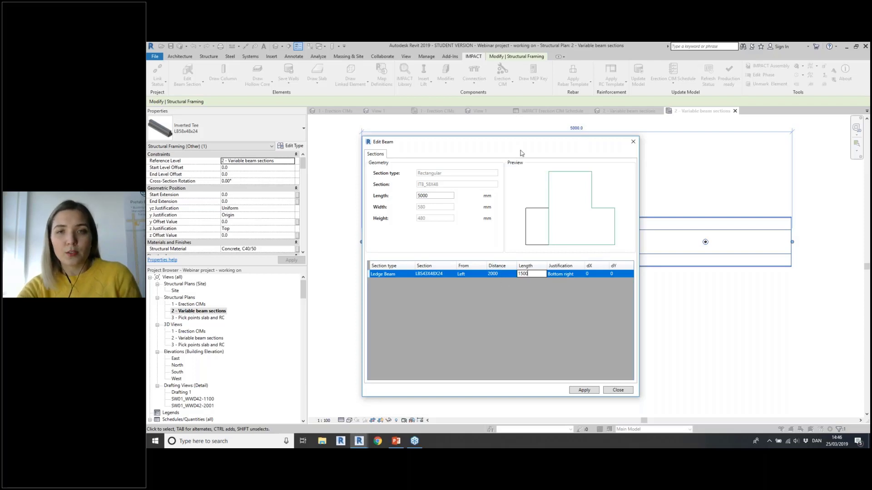
{"action": "left_click_drag", "start_coordinate": [523, 141], "coordinate": [562, 286]}
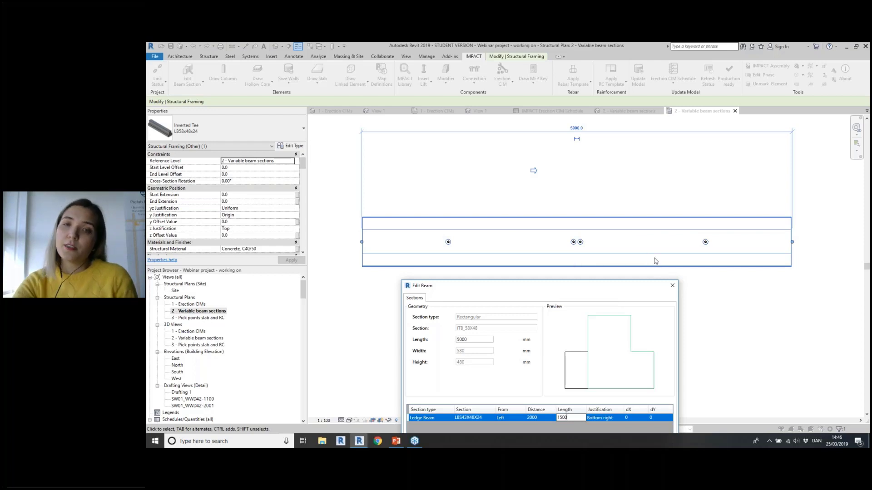
{"action": "left_click_drag", "start_coordinate": [614, 287], "coordinate": [605, 131]}
{"action": "left_click", "coordinate": [622, 378]}
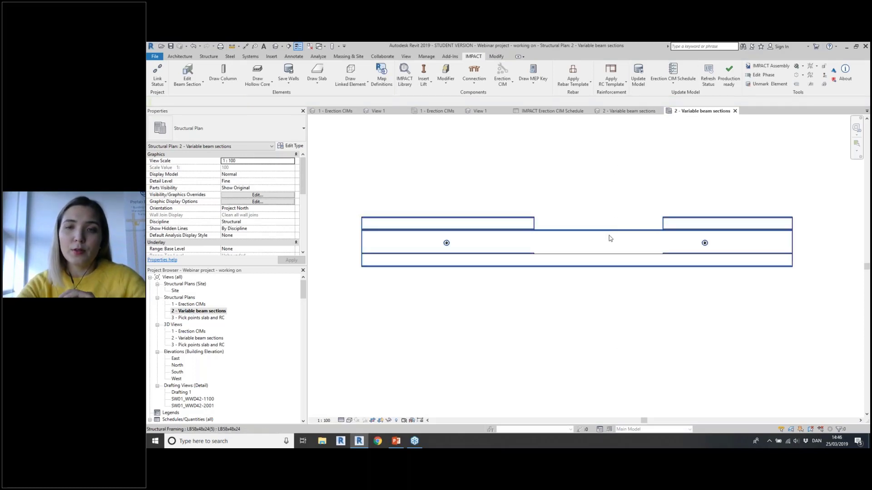
{"action": "left_click", "coordinate": [587, 245]}
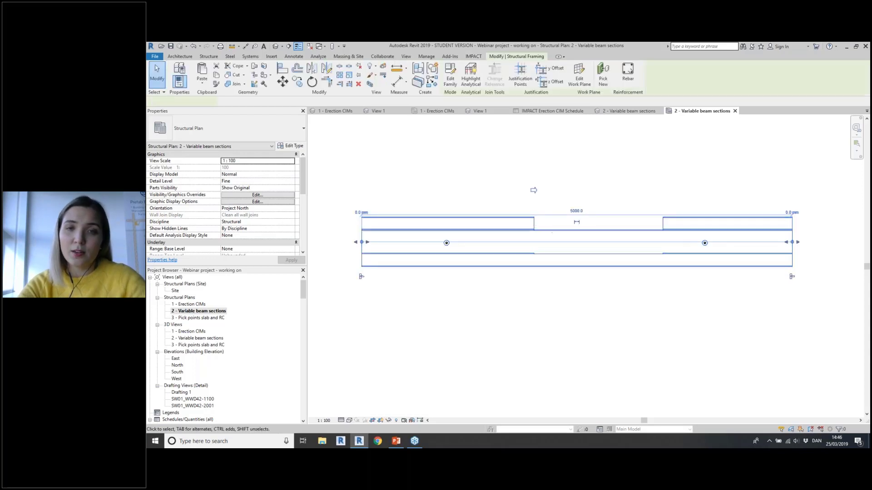
{"action": "left_click", "coordinate": [635, 182]}
Place aligned dimensions above the beam for the left ledge, the ledge-free middle part and the right ledge
{"action": "left_click", "coordinate": [245, 45]}
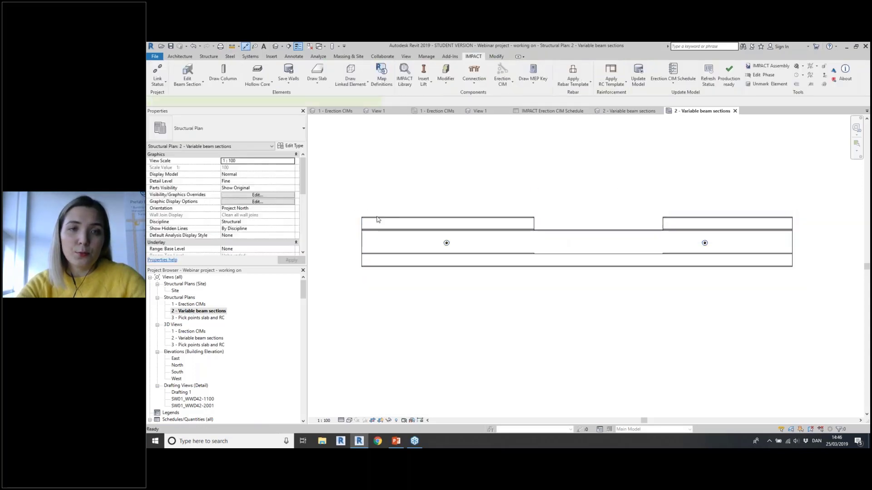
{"action": "left_click", "coordinate": [362, 226]}
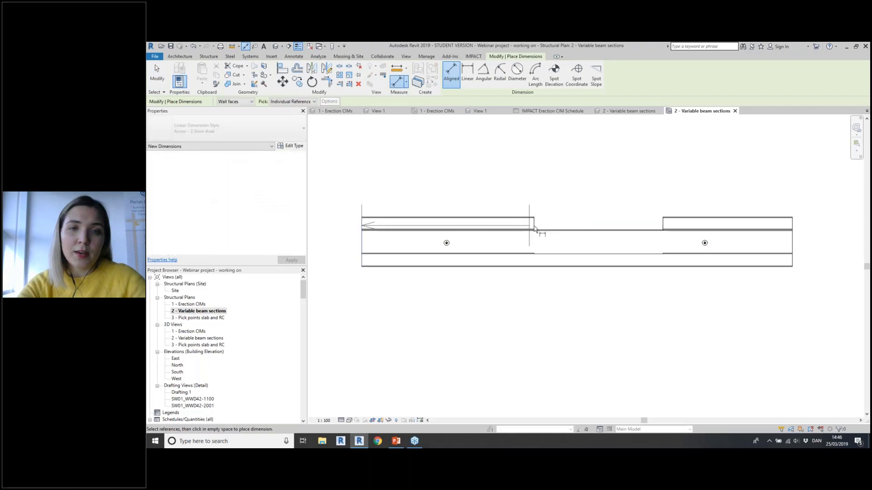
{"action": "left_click", "coordinate": [535, 229]}
{"action": "left_click", "coordinate": [472, 189]}
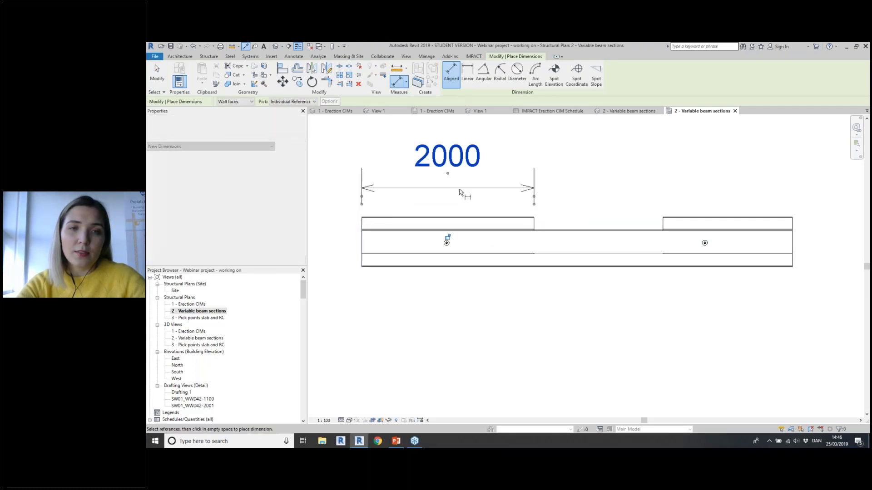
{"action": "left_click", "coordinate": [535, 228]}
{"action": "left_click", "coordinate": [663, 226]}
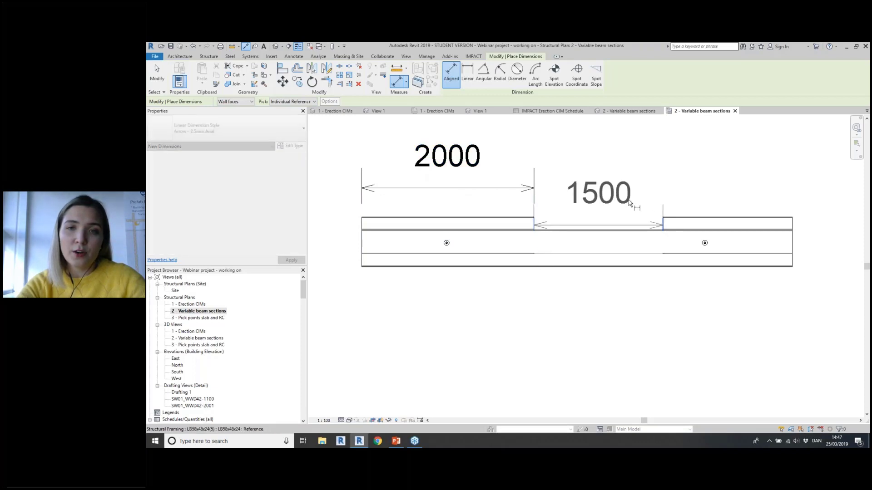
{"action": "left_click", "coordinate": [612, 187]}
{"action": "left_click", "coordinate": [663, 226]}
{"action": "left_click", "coordinate": [791, 231]}
{"action": "left_click", "coordinate": [745, 189]}
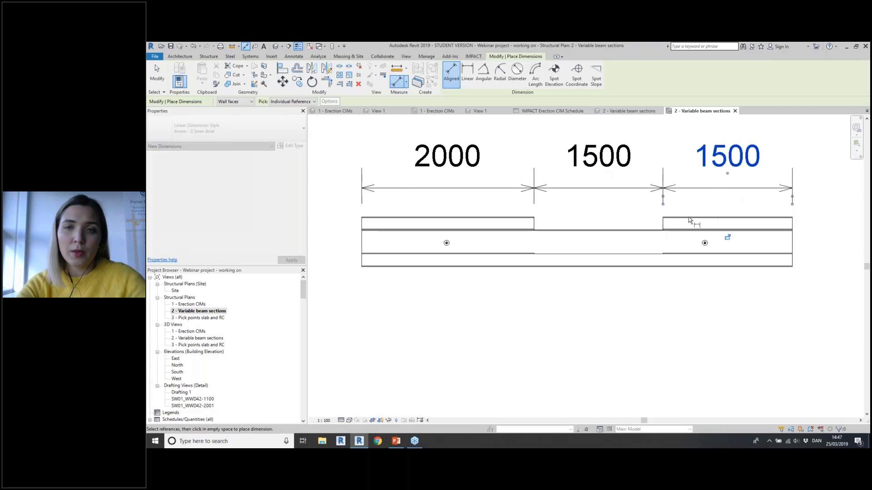
Finish dimensioning and inspect the beam's ledges in the 3D view "2 - Variable beam sections"
{"action": "key", "text": "Escape"}
{"action": "key", "text": "Escape"}
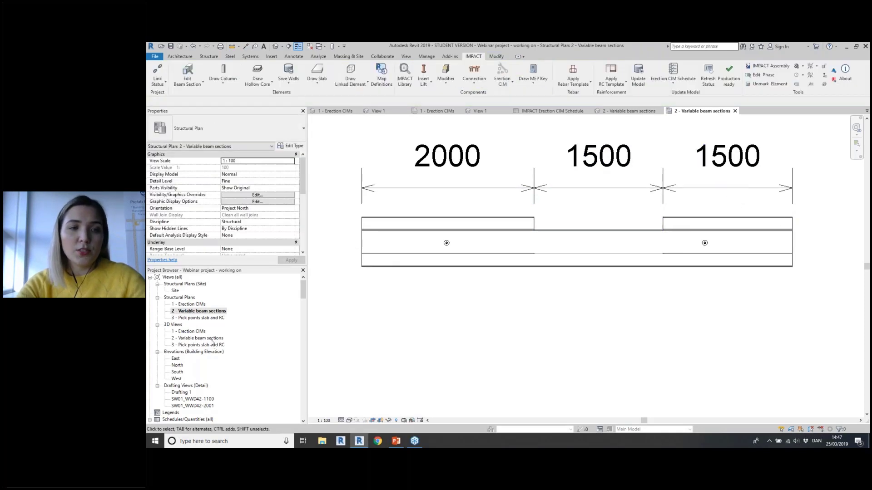
{"action": "double_click", "coordinate": [211, 340]}
{"action": "middle_click_drag", "start_coordinate": [537, 327], "coordinate": [532, 254], "text": "shift"}
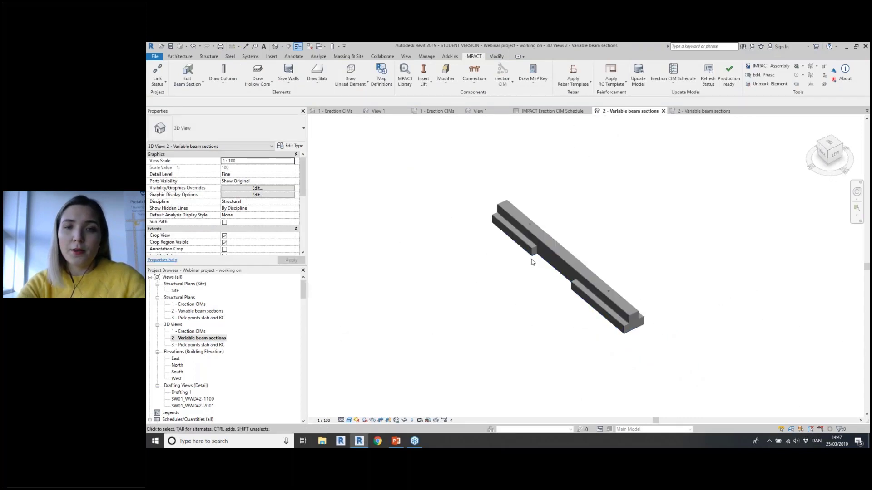
{"action": "scroll", "coordinate": [509, 226], "scroll_direction": "up", "scroll_amount": 2}
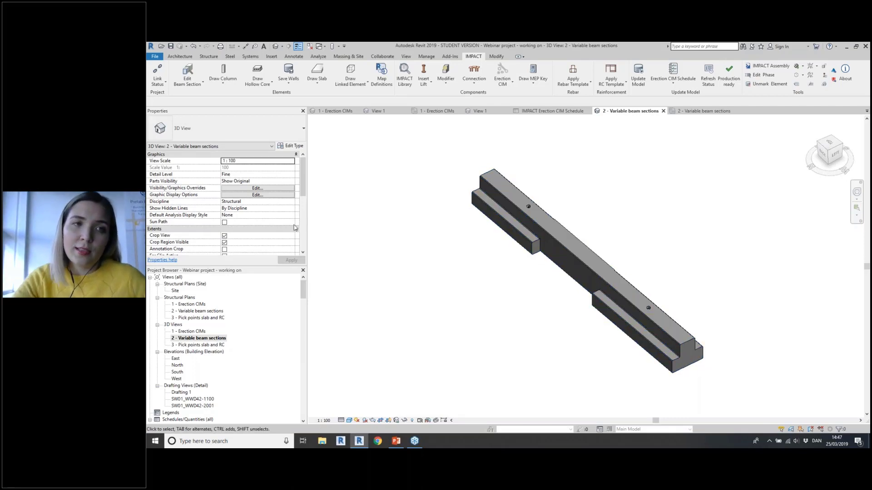
Check the beam's type in its properties, deselect it and switch to the Edit Beam Section presentation slide
{"action": "left_click", "coordinate": [188, 80]}
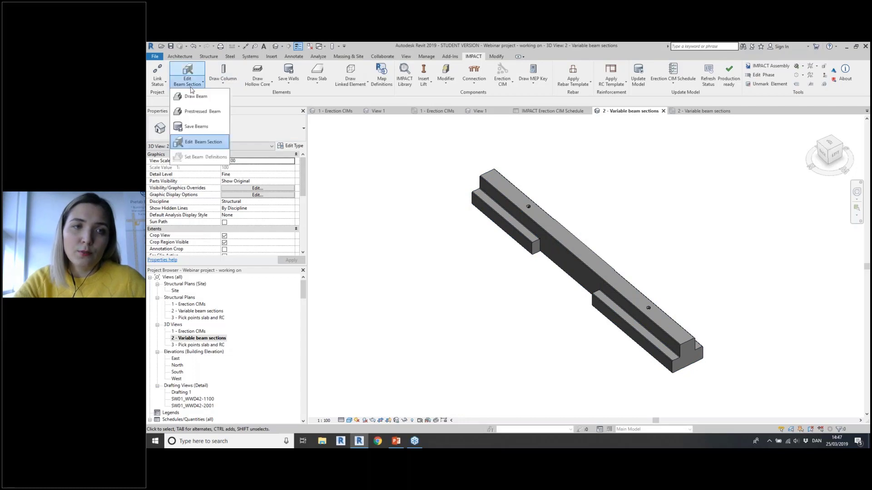
{"action": "left_click", "coordinate": [532, 235]}
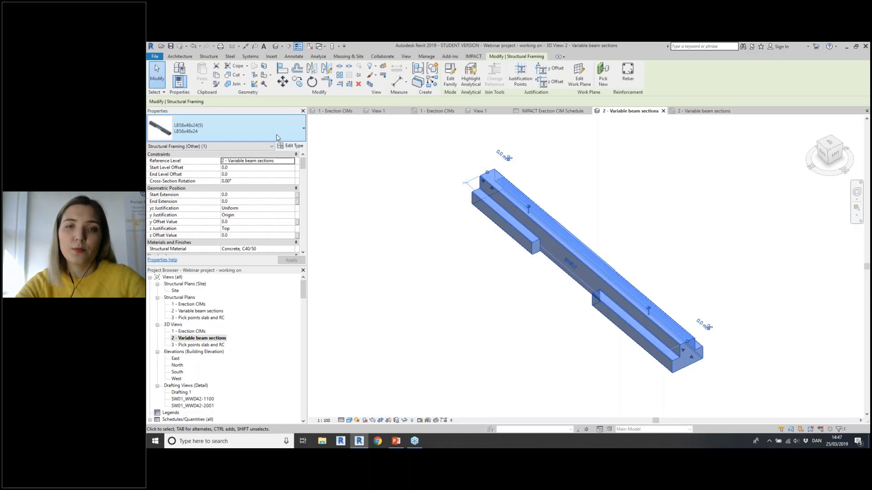
{"action": "left_click", "coordinate": [453, 359]}
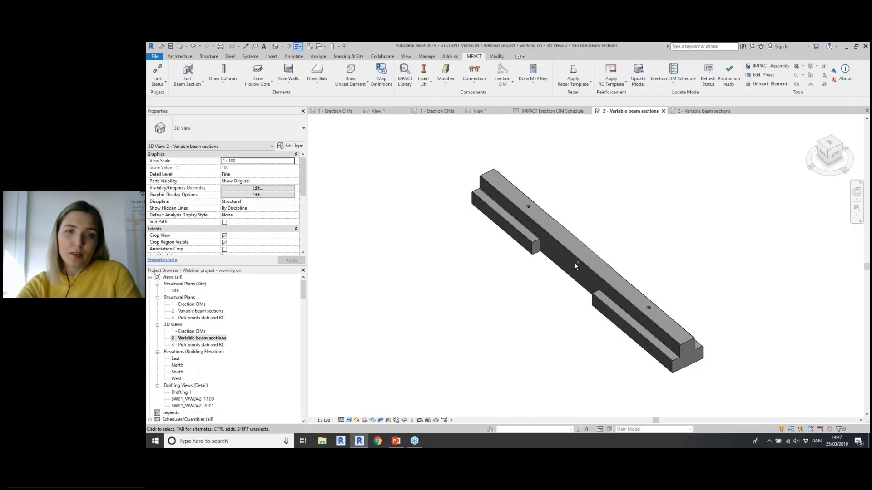
{"action": "key", "text": "alt+Tab"}
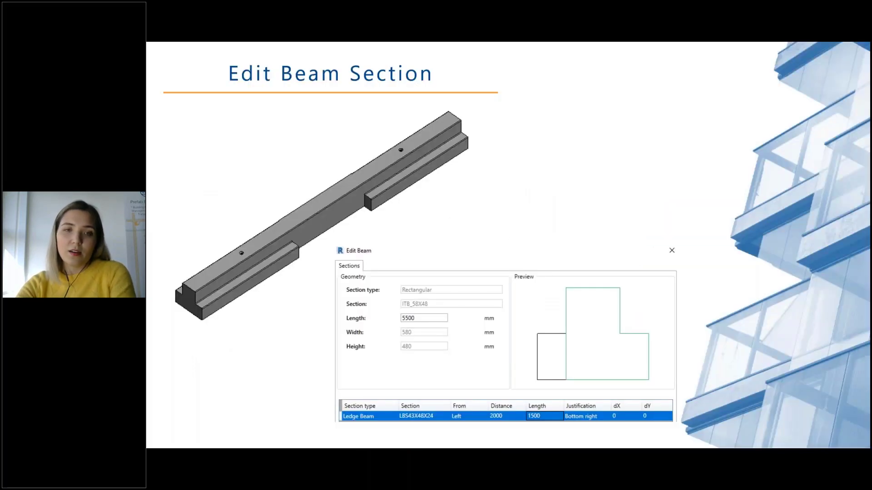
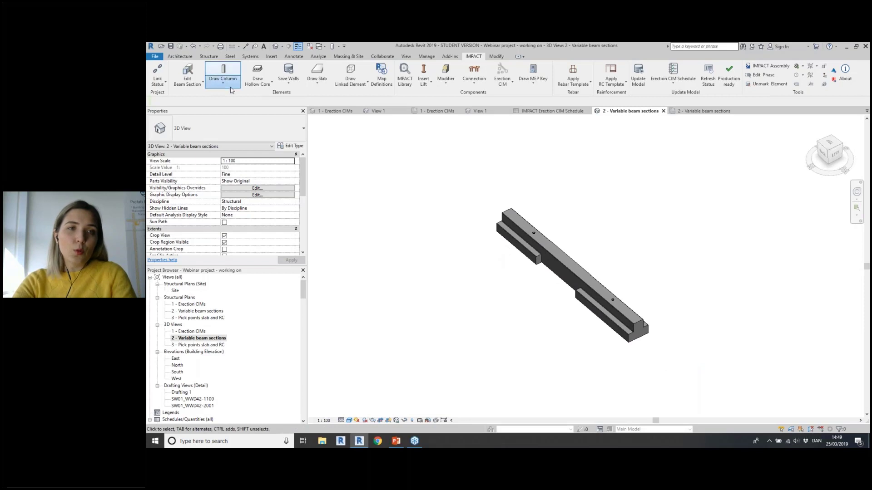
Read the description of column family CC, type D50, in Draw Column and cancel without placing a column
{"action": "left_click", "coordinate": [242, 96]}
{"action": "left_click", "coordinate": [478, 218]}
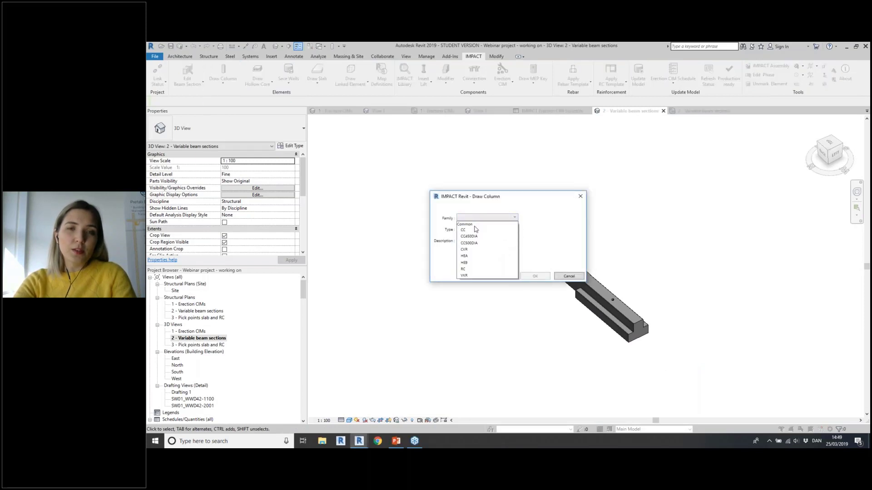
{"action": "left_click", "coordinate": [474, 228]}
{"action": "left_click", "coordinate": [474, 230]}
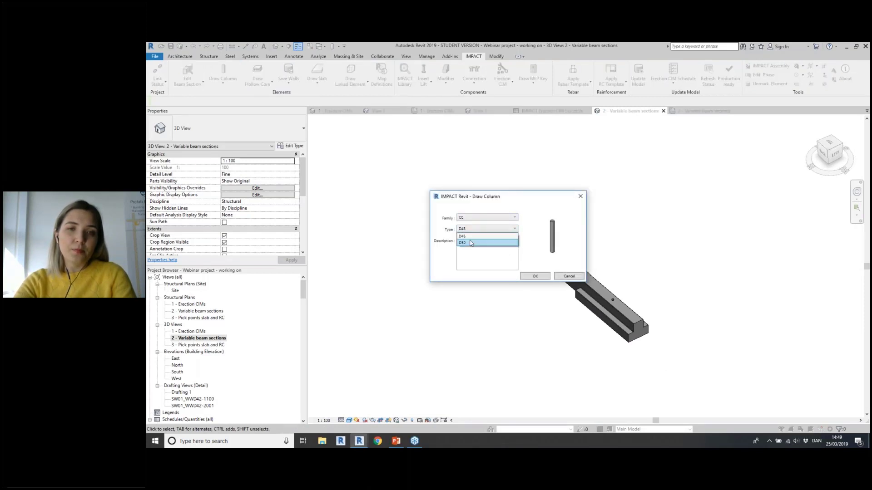
{"action": "left_click", "coordinate": [473, 242]}
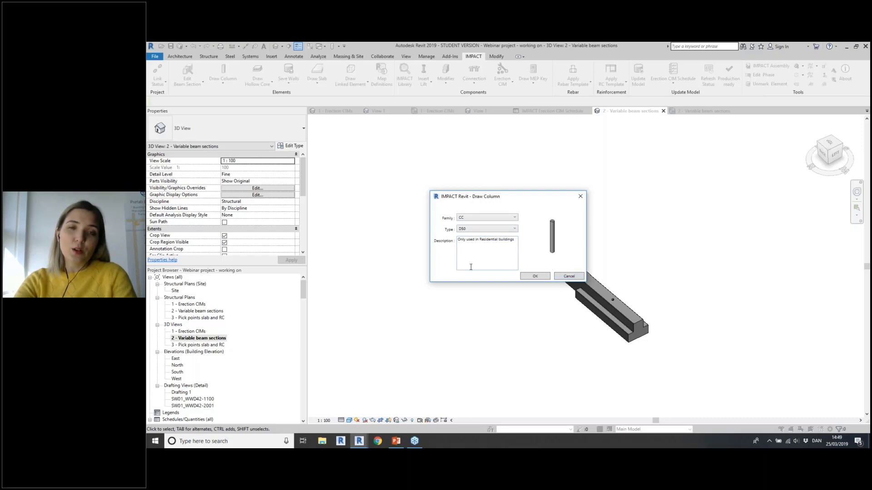
{"action": "left_click", "coordinate": [569, 276]}
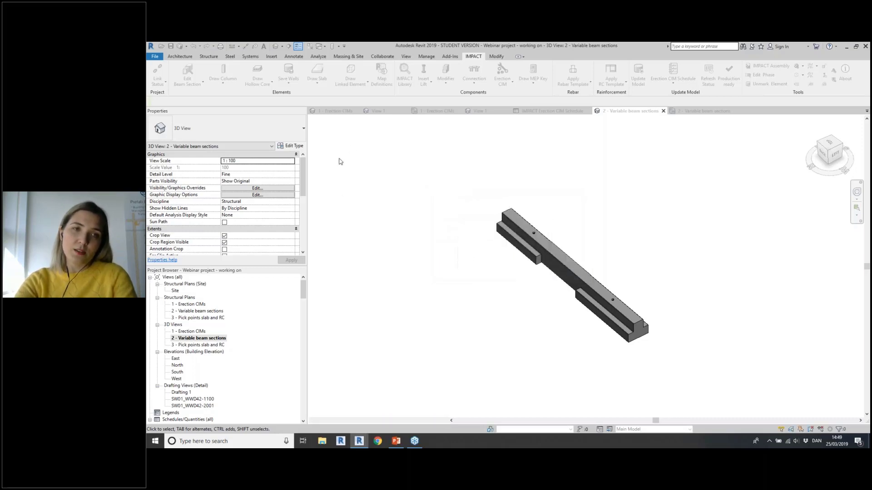
Open IMPACT's Standard Update and enable Parameter Updates
{"action": "left_click", "coordinate": [160, 82]}
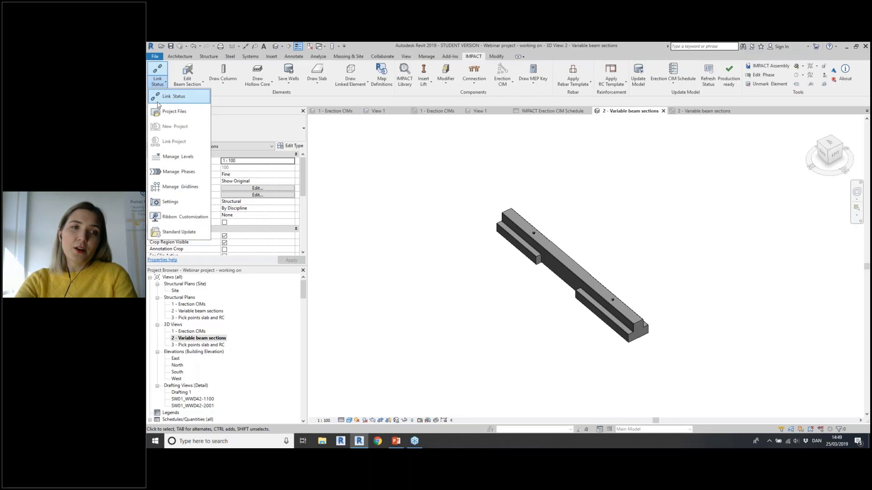
{"action": "left_click", "coordinate": [183, 234]}
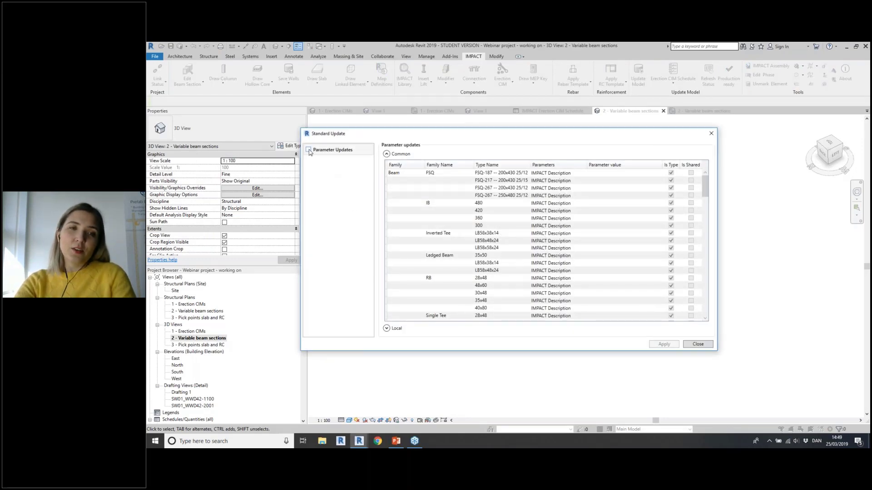
{"action": "left_click", "coordinate": [308, 151]}
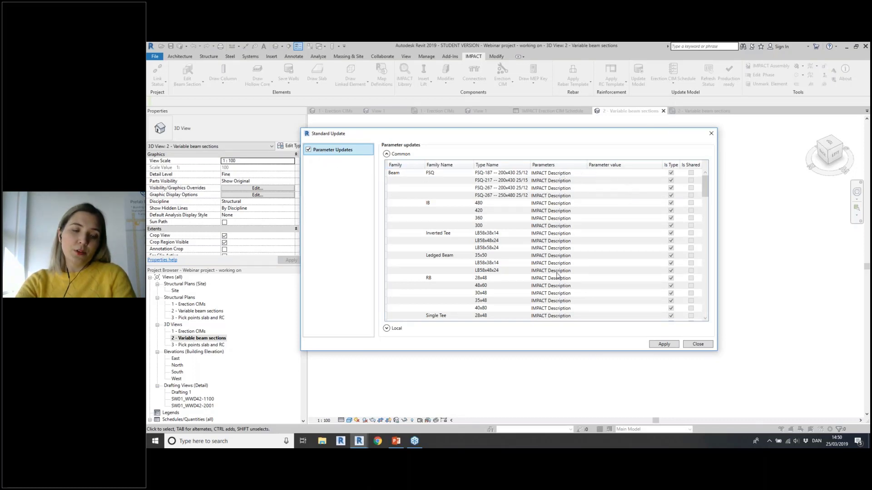
{"action": "left_click_drag", "start_coordinate": [545, 134], "coordinate": [555, 241]}
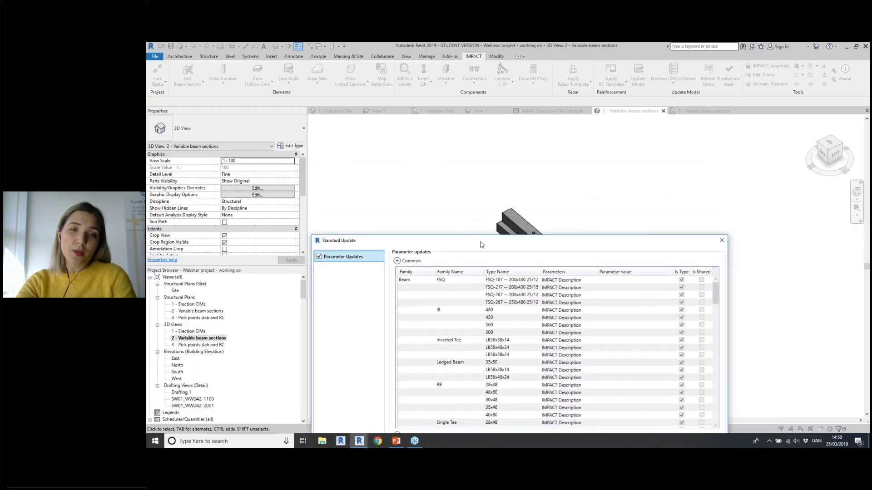
{"action": "left_click_drag", "start_coordinate": [482, 246], "coordinate": [466, 149]}
Set the IMPACT Description value of column family CC, type D50, to "Residential building"
{"action": "scroll", "coordinate": [572, 225], "scroll_direction": "down", "scroll_amount": 4}
{"action": "scroll", "coordinate": [568, 231], "scroll_direction": "down", "scroll_amount": 10}
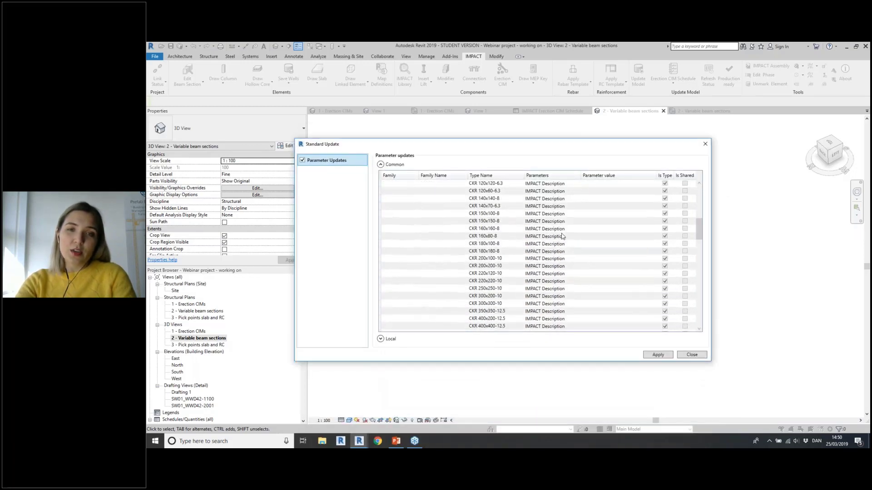
{"action": "scroll", "coordinate": [567, 245], "scroll_direction": "up", "scroll_amount": 4}
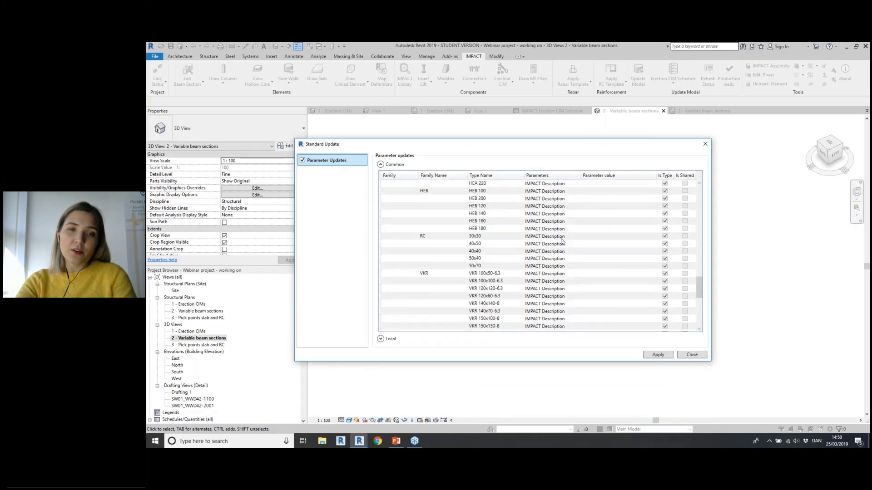
{"action": "scroll", "coordinate": [576, 256], "scroll_direction": "up", "scroll_amount": 10}
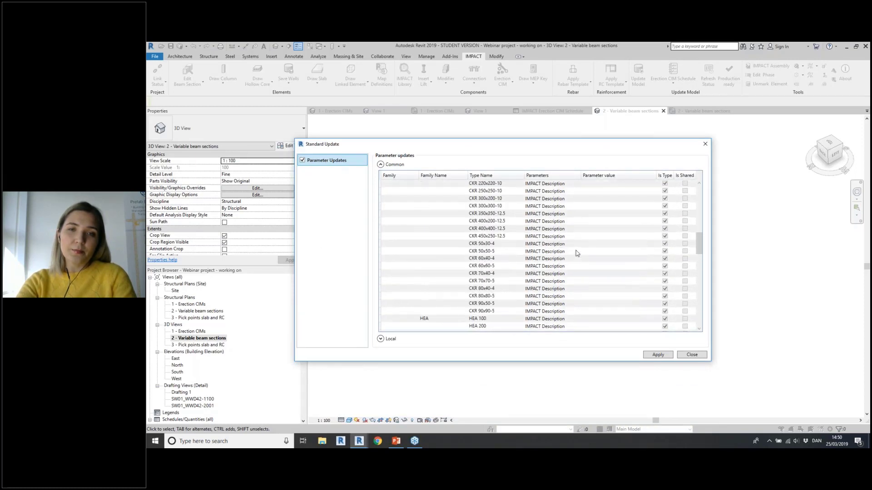
{"action": "left_click", "coordinate": [594, 289]}
{"action": "left_click", "coordinate": [596, 289]}
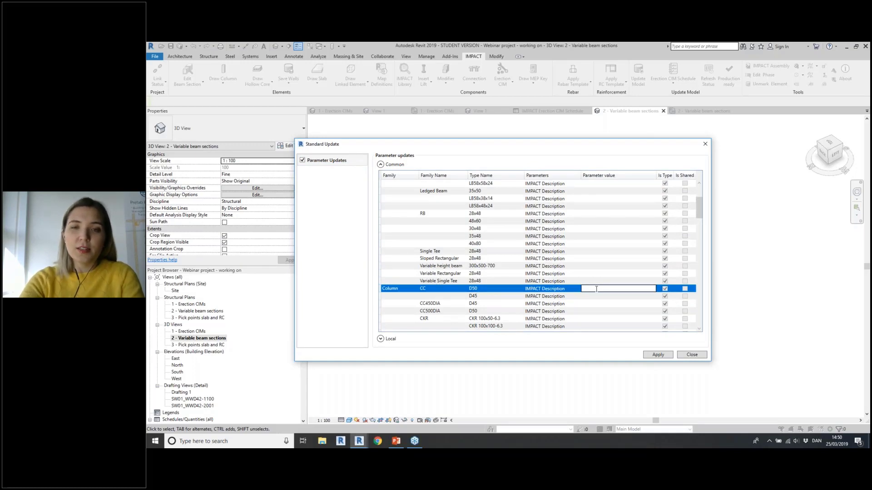
{"action": "type", "text": "Resid"}
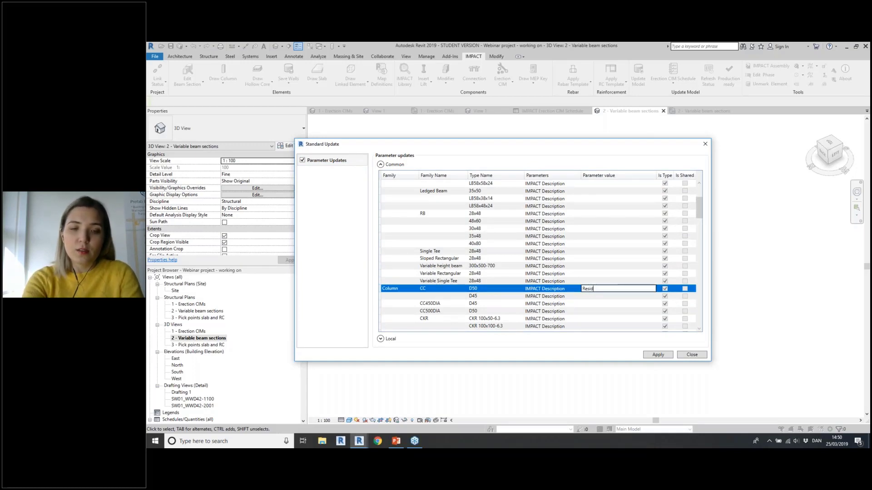
{"action": "type", "text": "ential building"}
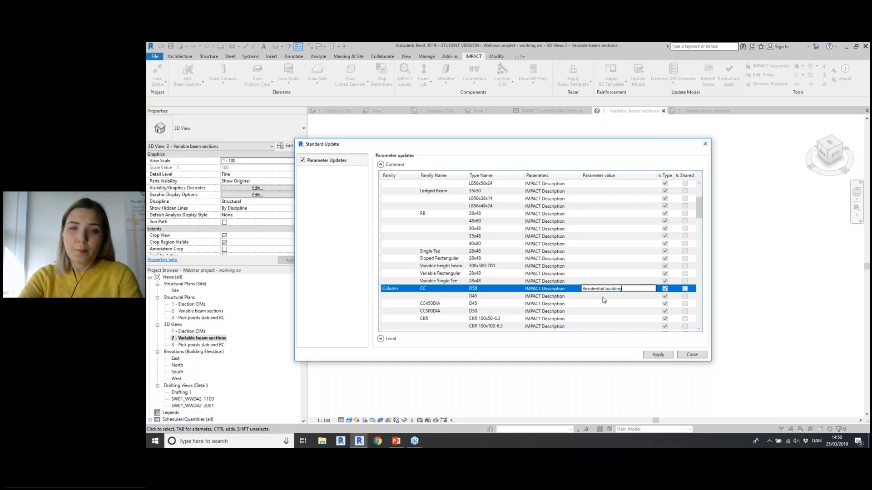
Set the IMPACT Description value of column family CC, type D45, to "Residential building" and apply the parameter updates
{"action": "left_click", "coordinate": [604, 296]}
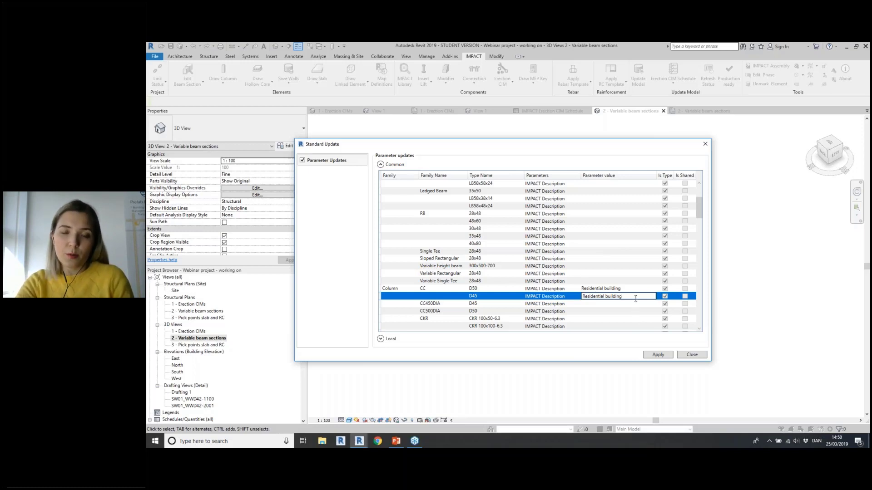
{"action": "left_click", "coordinate": [604, 318]}
{"action": "left_click", "coordinate": [666, 357]}
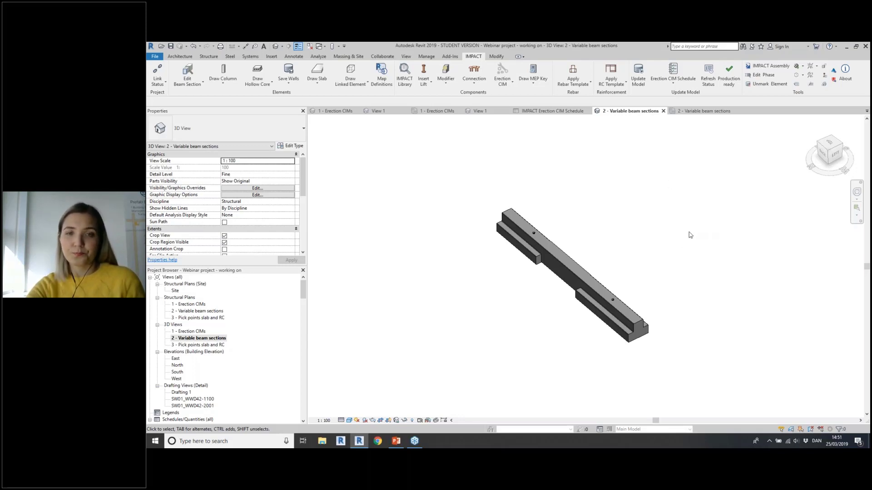
Start Draw Column with family CC and type D45
{"action": "scroll", "coordinate": [674, 225], "scroll_direction": "down", "scroll_amount": 1}
{"action": "middle_click_drag", "start_coordinate": [643, 223], "coordinate": [598, 209]}
{"action": "left_click", "coordinate": [229, 85]}
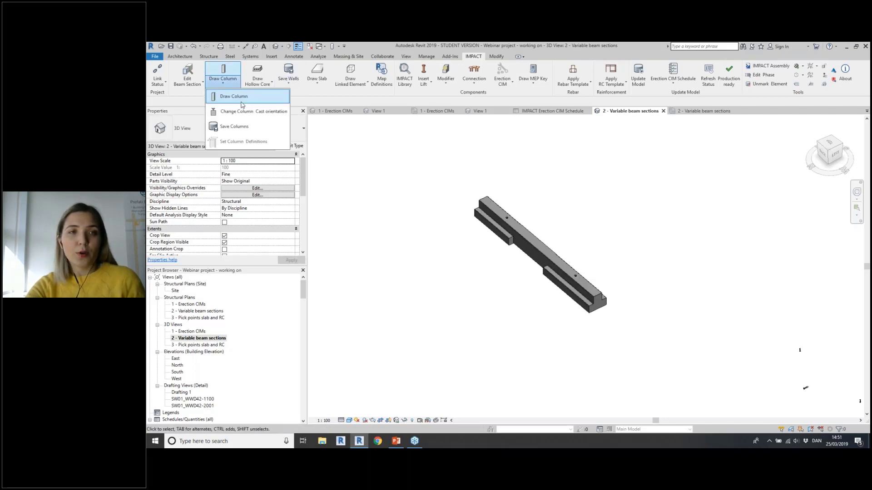
{"action": "left_click", "coordinate": [245, 100]}
{"action": "left_click", "coordinate": [482, 229]}
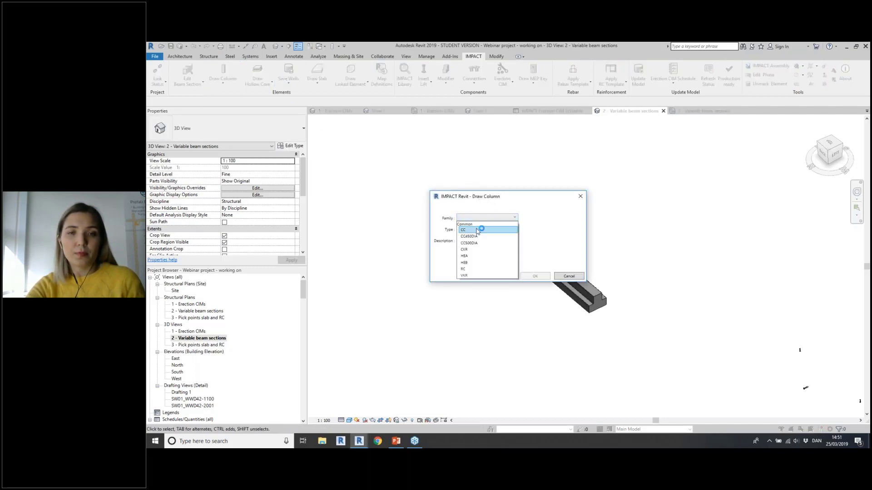
{"action": "left_click", "coordinate": [481, 234]}
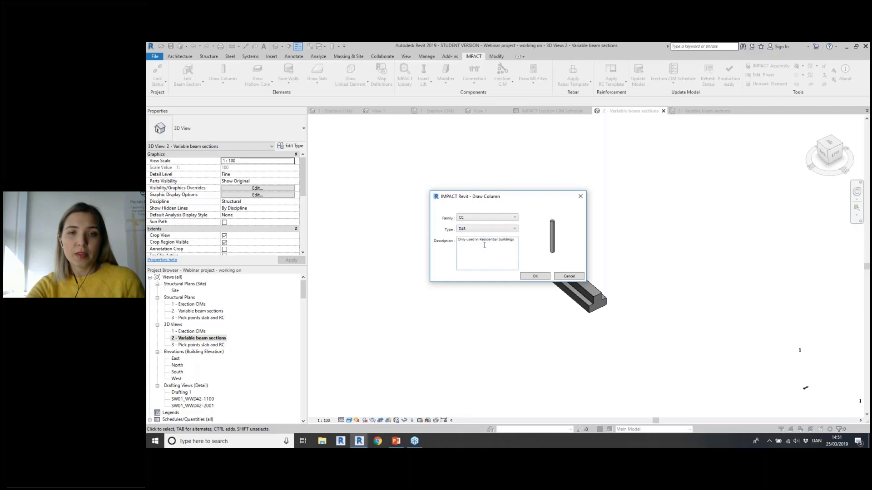
{"action": "left_click", "coordinate": [534, 277]}
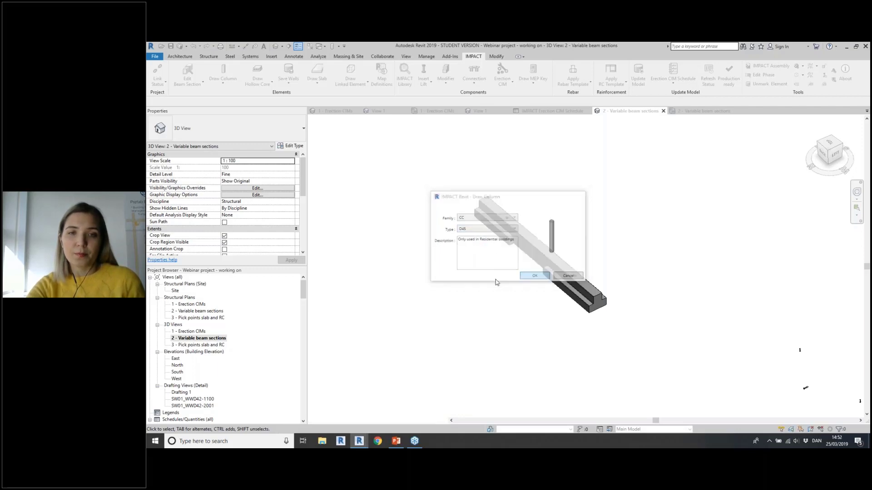
Place the round D45 column as a vertical column beside the variable-section beam and end the placement
{"action": "left_click", "coordinate": [462, 292]}
{"action": "left_click", "coordinate": [469, 79]}
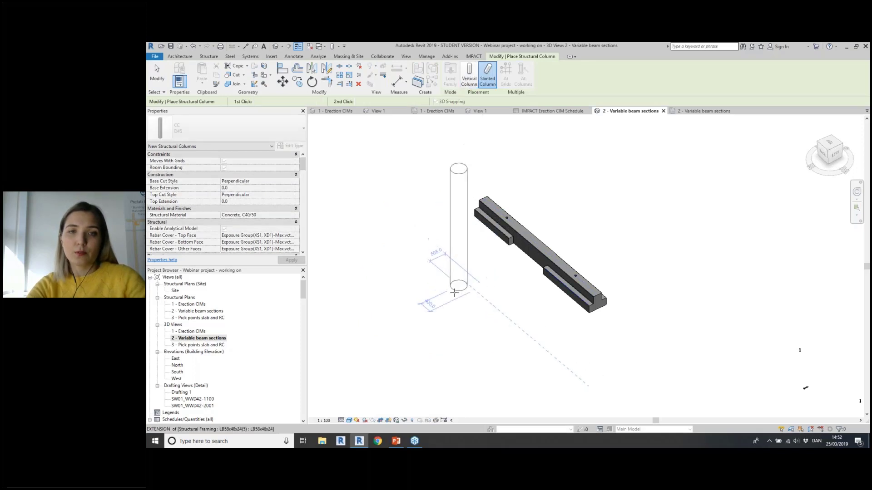
{"action": "left_click", "coordinate": [453, 293]}
{"action": "key", "text": "Escape"}
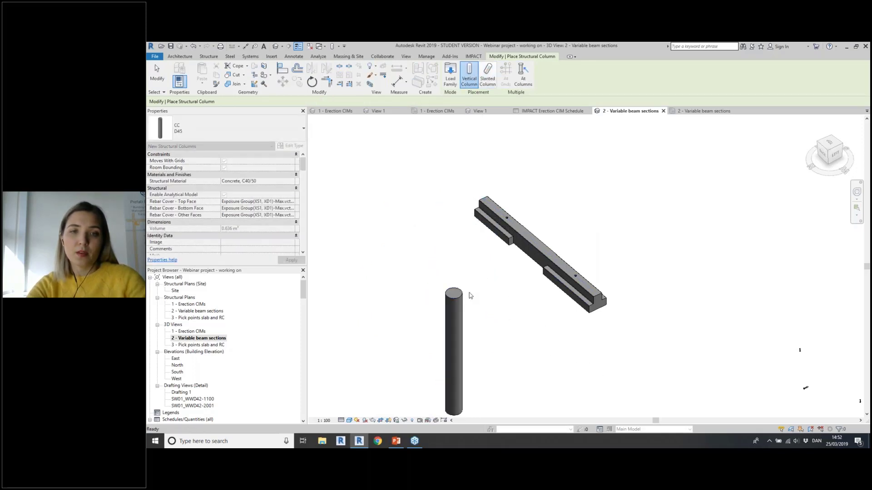
{"action": "scroll", "coordinate": [470, 293], "scroll_direction": "down", "scroll_amount": 1}
{"action": "middle_click_drag", "start_coordinate": [470, 250], "coordinate": [470, 262]}
{"action": "middle_click_drag", "start_coordinate": [466, 322], "coordinate": [452, 214]}
{"action": "key", "text": "Escape"}
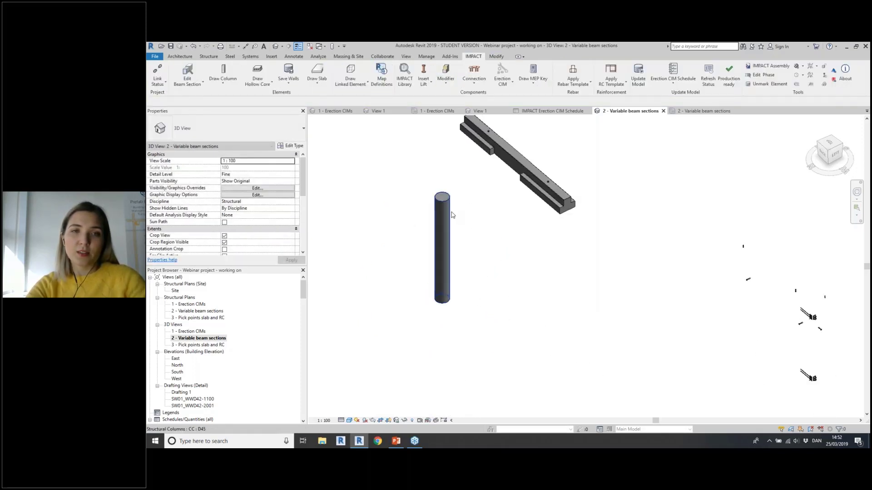
Open the round column's family for editing and review its parameters in Family Types
{"action": "left_click", "coordinate": [444, 218]}
{"action": "left_click", "coordinate": [451, 80]}
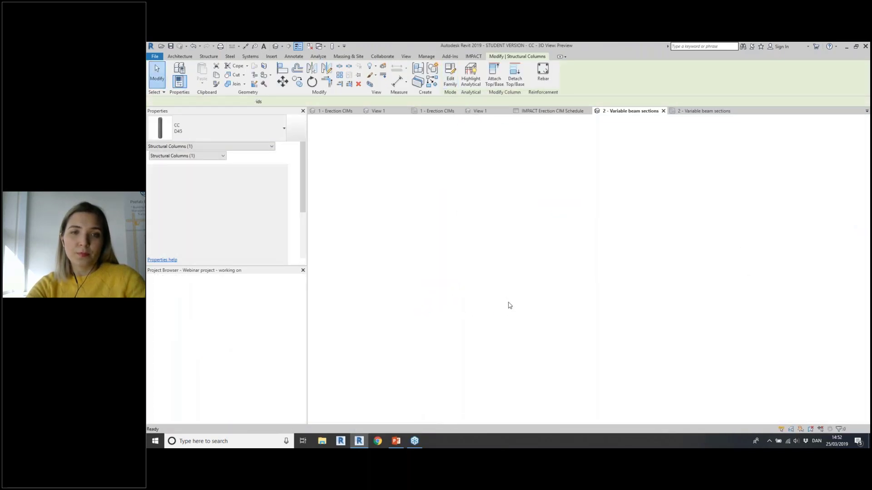
{"action": "left_click", "coordinate": [191, 85]}
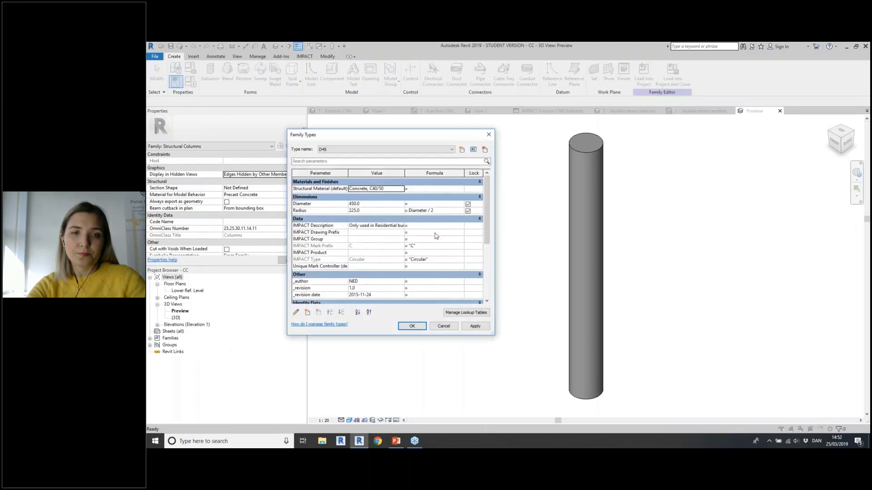
{"action": "scroll", "coordinate": [415, 236], "scroll_direction": "down", "scroll_amount": 1}
{"action": "scroll", "coordinate": [319, 220], "scroll_direction": "up", "scroll_amount": 1}
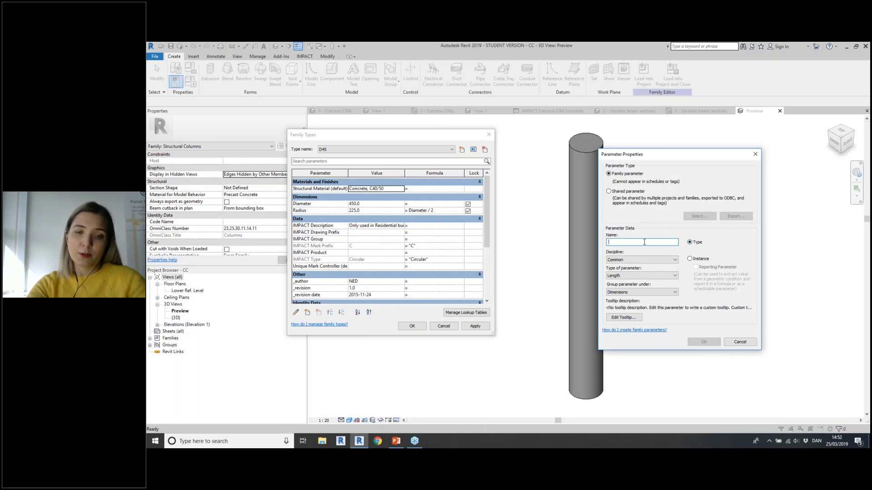
{"action": "type", "text": "IMPA"}
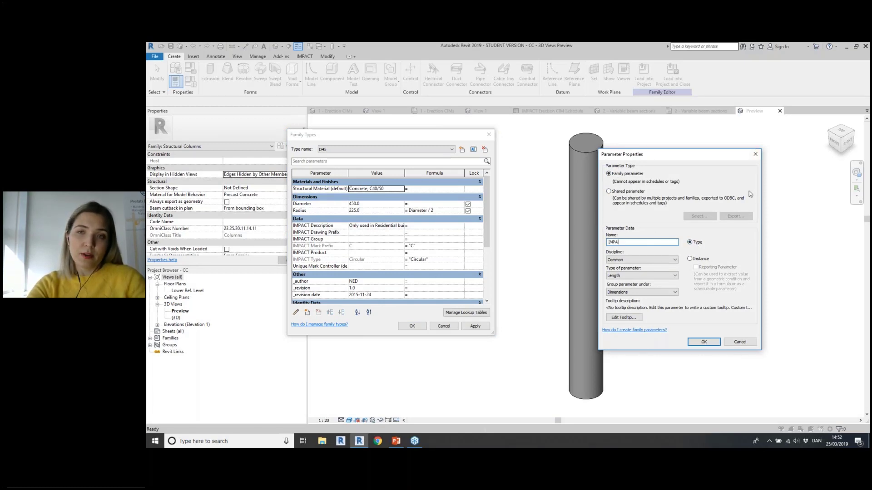
{"action": "left_click", "coordinate": [756, 154]}
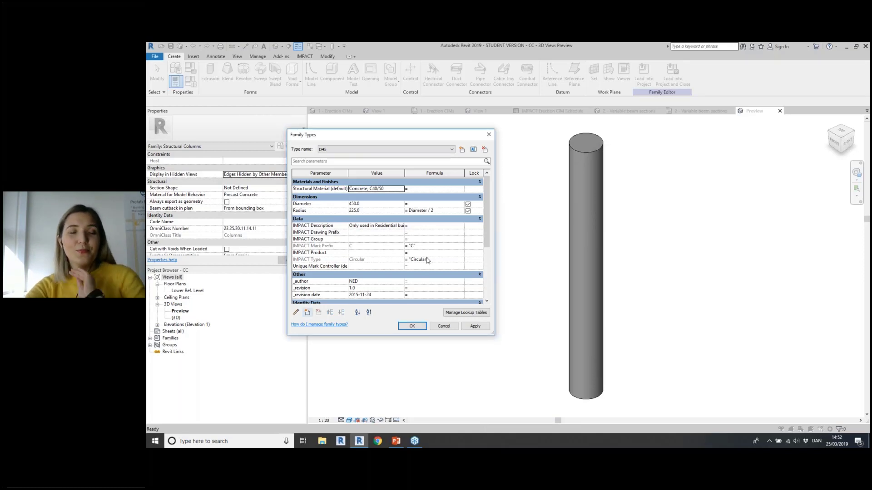
{"action": "left_click", "coordinate": [443, 326]}
Switch to the PowerPoint slide show, advance to the Slab – Pick points & RC Template slide, and return to Revit
{"action": "mouse_move", "coordinate": [396, 441]}
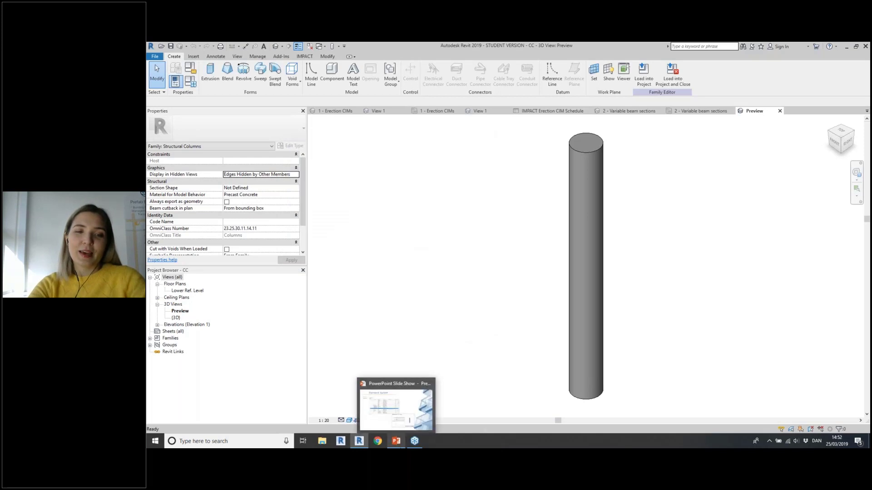
{"action": "key", "text": "alt+Tab"}
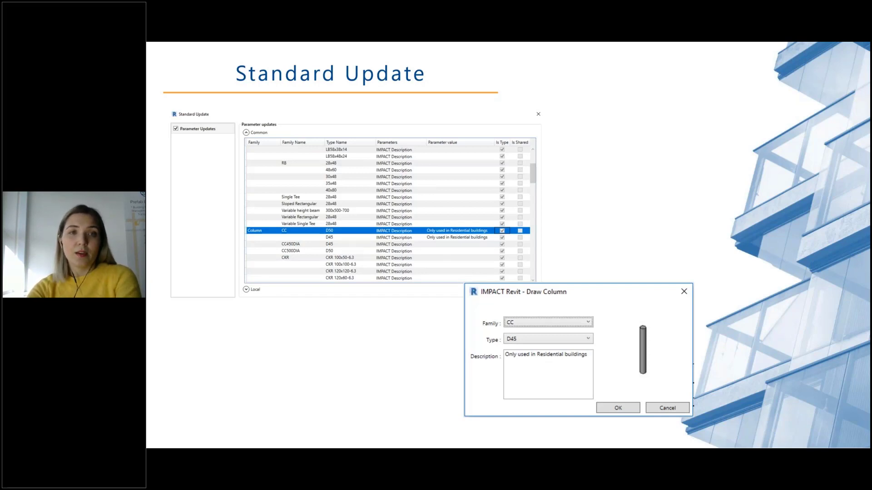
{"action": "key", "text": "Right"}
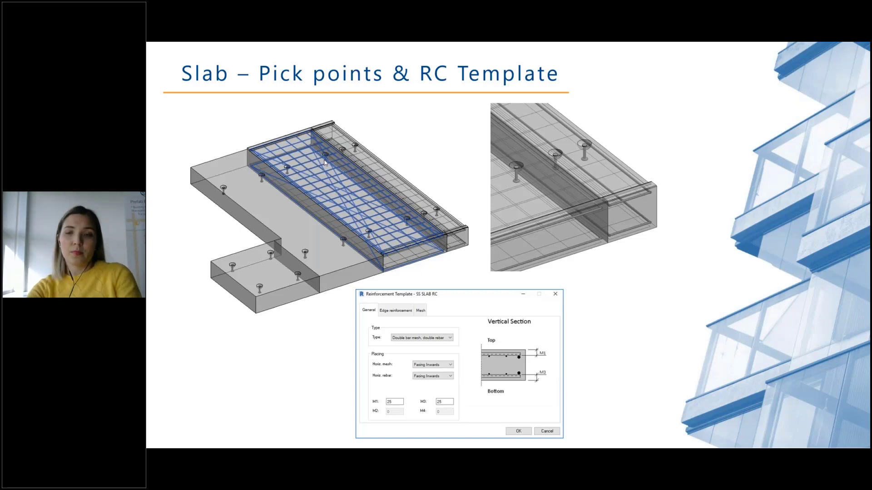
{"action": "key", "text": "alt+Tab"}
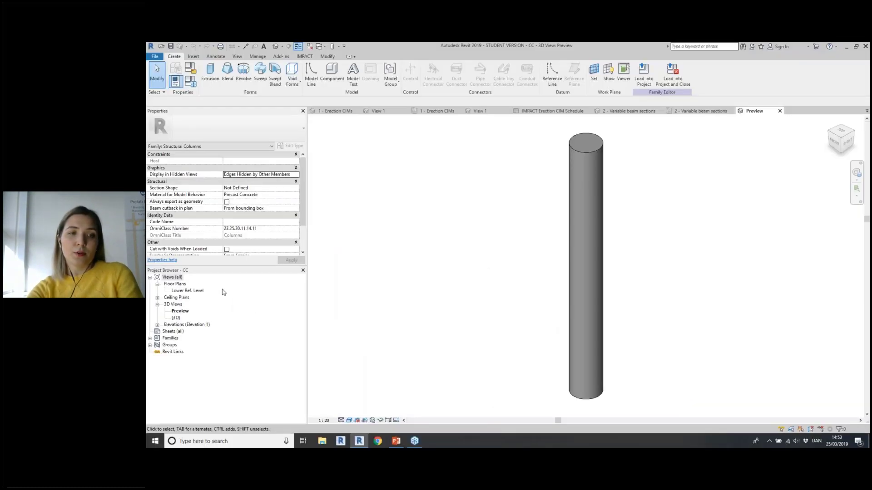
Close the column family and open the structural plan 3 - Pick points slab and RC
{"action": "left_click", "coordinate": [780, 111]}
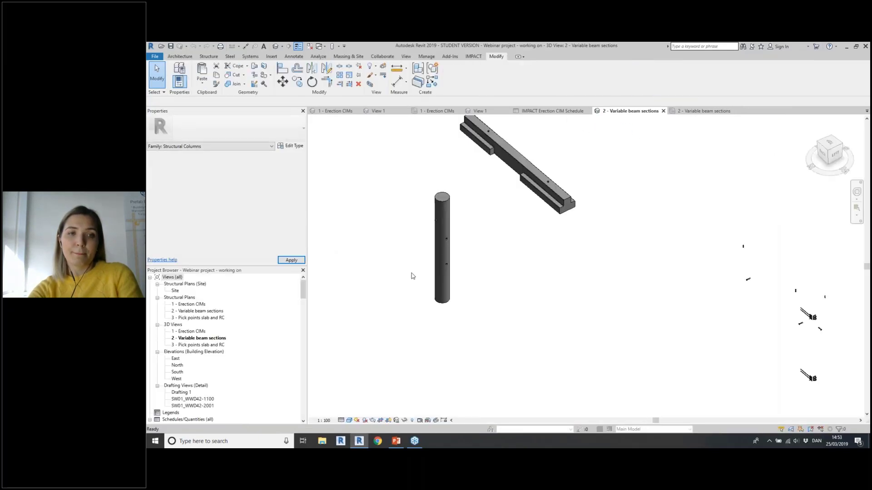
{"action": "double_click", "coordinate": [180, 318]}
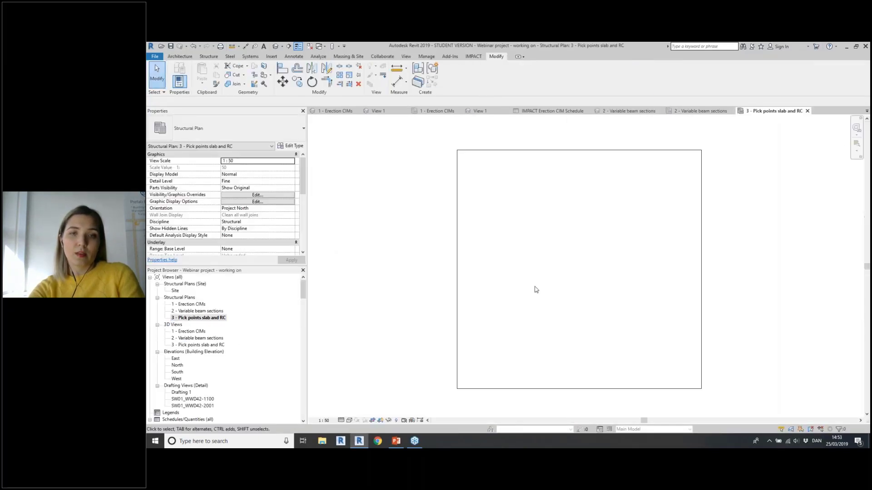
{"action": "middle_click_drag", "start_coordinate": [466, 273], "coordinate": [506, 285]}
Start drawing slabs with IMPACT and choose slab type SS23
{"action": "left_click", "coordinate": [473, 56]}
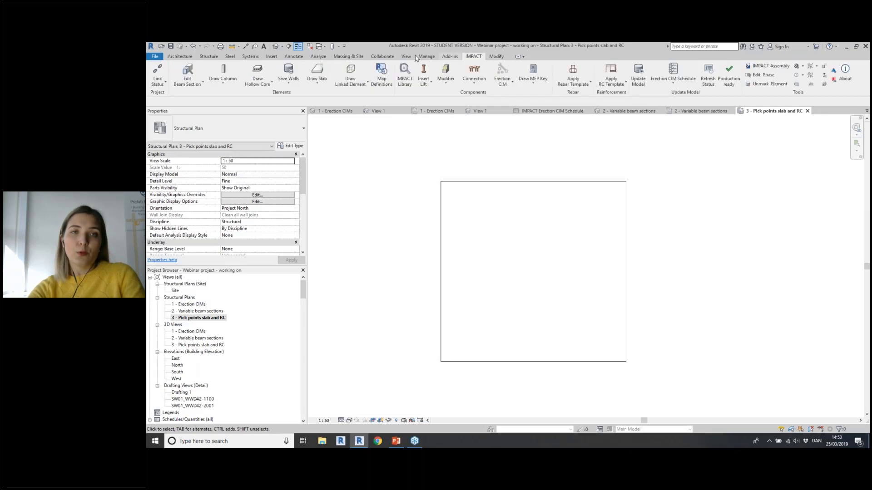
{"action": "left_click", "coordinate": [317, 83]}
{"action": "left_click", "coordinate": [338, 96]}
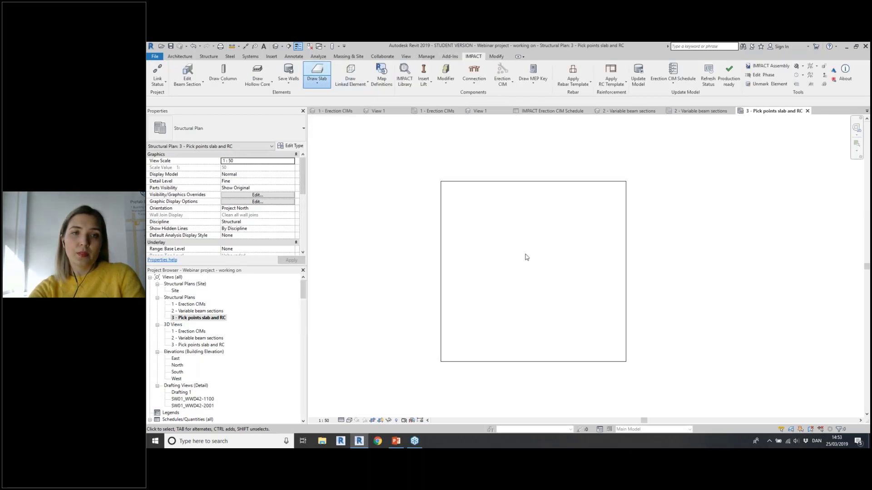
{"action": "left_click", "coordinate": [448, 166]}
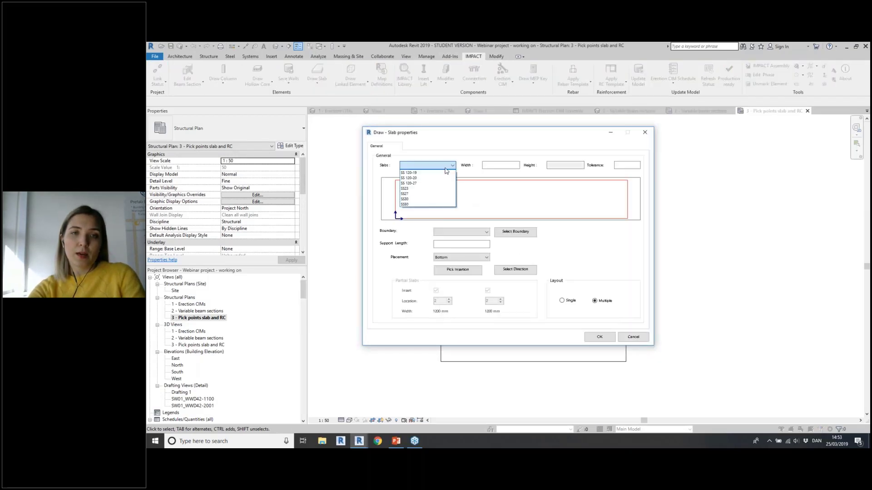
{"action": "left_click", "coordinate": [410, 189]}
Define the slab boundary with Pick Points as a stepped six-corner outline inside the large square
{"action": "left_click", "coordinate": [515, 234]}
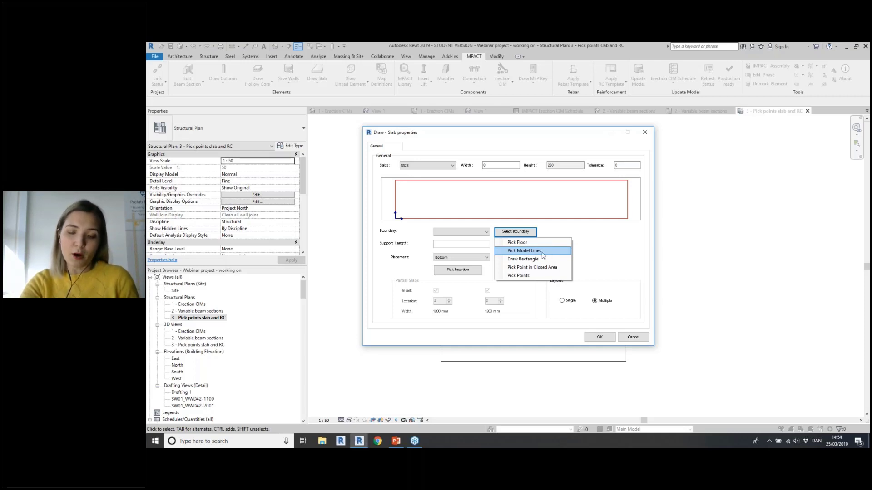
{"action": "left_click", "coordinate": [529, 277]}
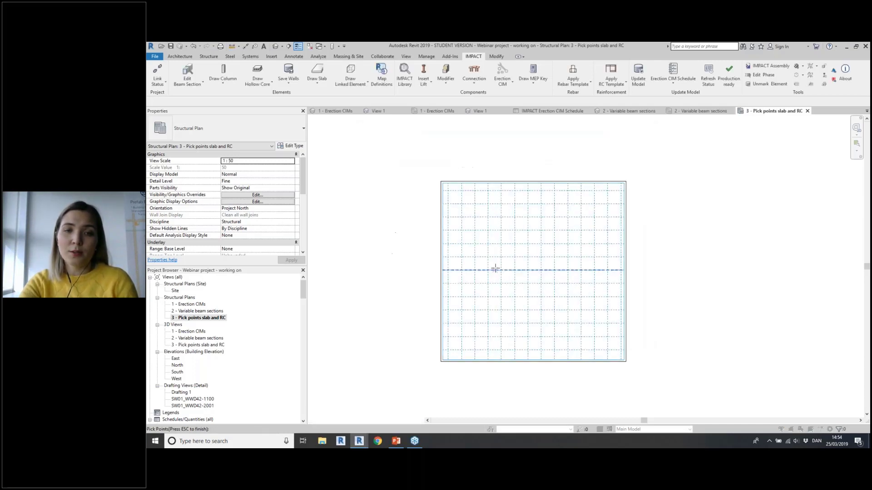
{"action": "scroll", "coordinate": [490, 264], "scroll_direction": "up", "scroll_amount": 5}
{"action": "left_click", "coordinate": [478, 273]}
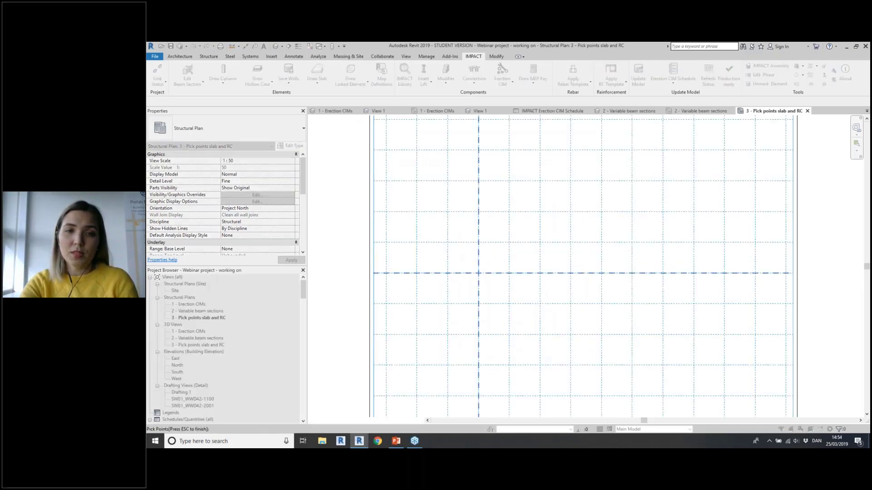
{"action": "left_click", "coordinate": [478, 211]}
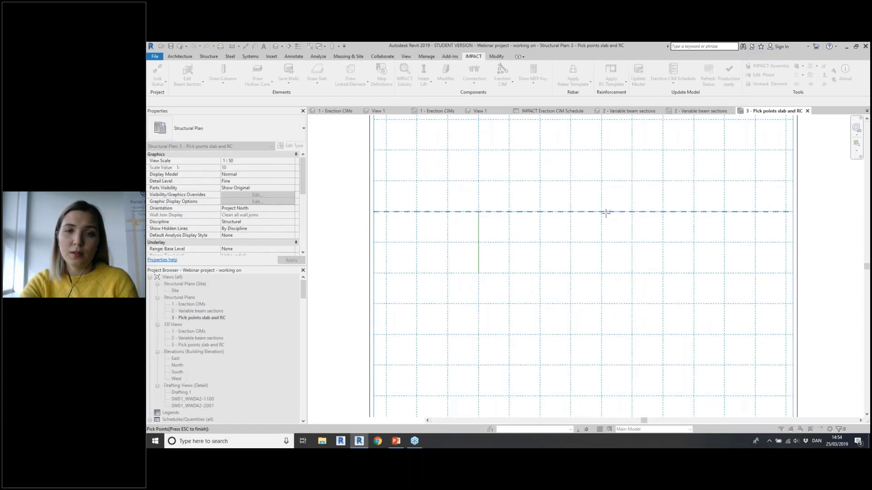
{"action": "left_click", "coordinate": [632, 211]}
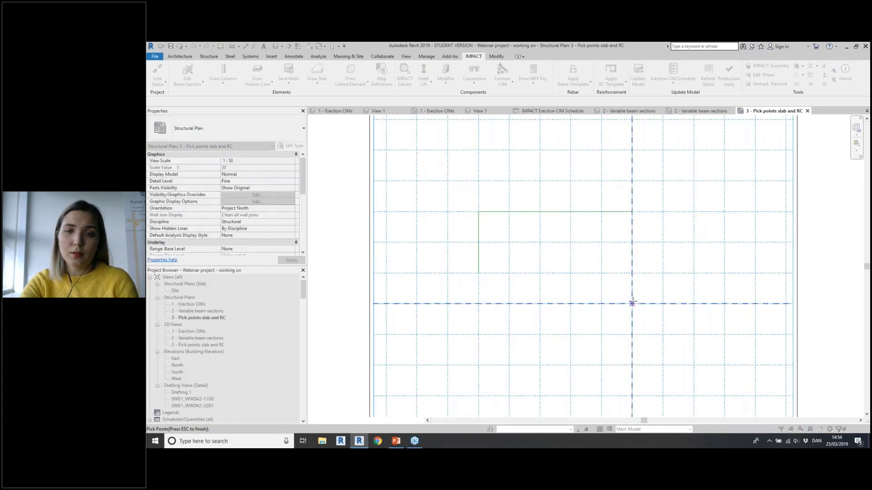
{"action": "left_click", "coordinate": [631, 304]}
{"action": "left_click", "coordinate": [570, 304]}
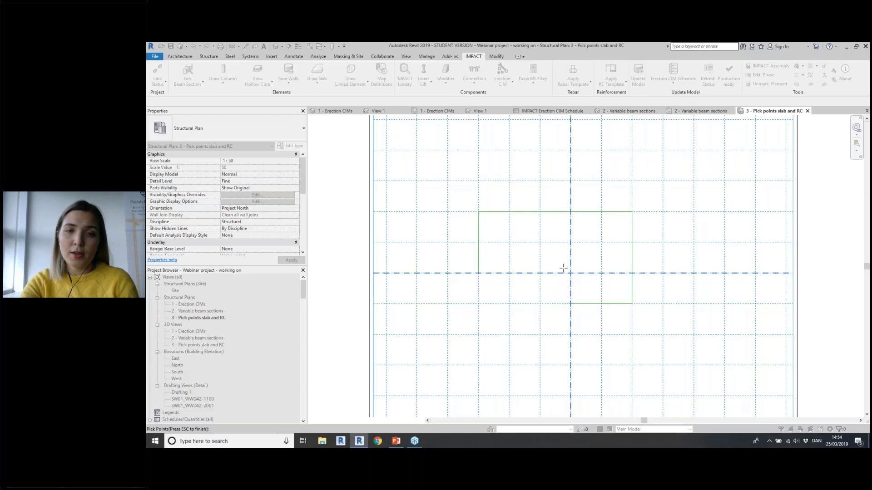
{"action": "left_click", "coordinate": [570, 273]}
{"action": "left_click", "coordinate": [479, 274]}
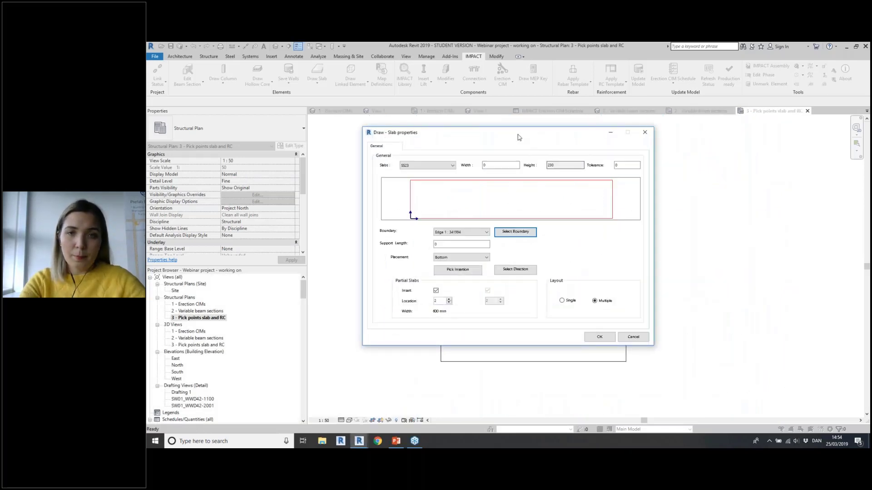
Set the slab width to 900 mm and create multiple slabs within the picked boundary
{"action": "mouse_move", "coordinate": [517, 137]}
{"action": "left_mouse_down"}
{"action": "mouse_move", "coordinate": [745, 167]}
{"action": "mouse_move", "coordinate": [739, 151]}
{"action": "left_mouse_up"}
{"action": "double_click", "coordinate": [722, 179]}
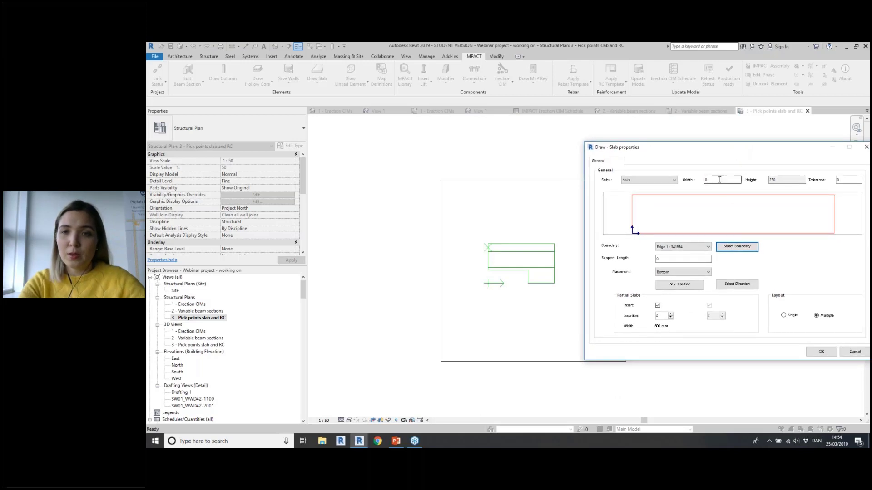
{"action": "type", "text": "900"}
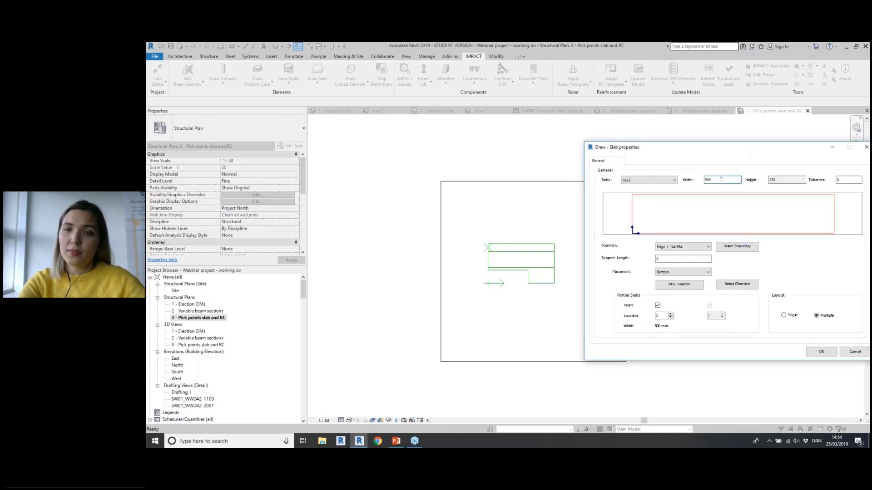
{"action": "left_click", "coordinate": [688, 260]}
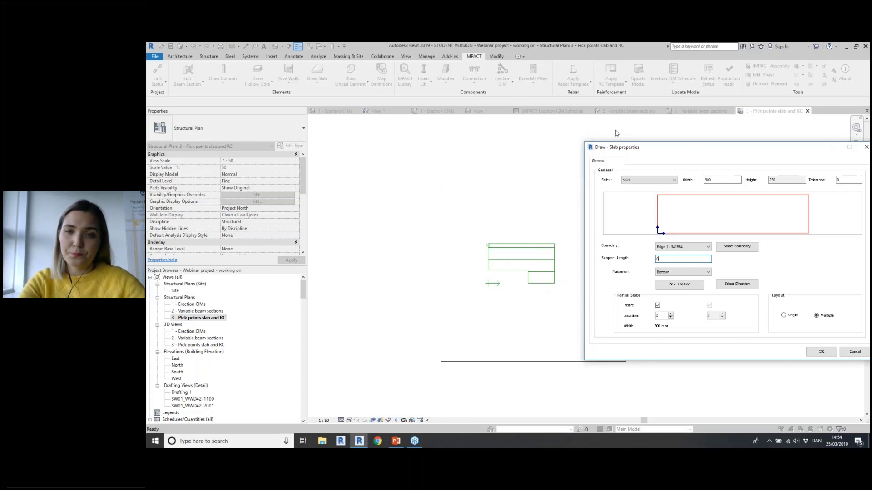
{"action": "left_click_drag", "start_coordinate": [710, 147], "coordinate": [607, 118]}
{"action": "left_click", "coordinate": [647, 217]}
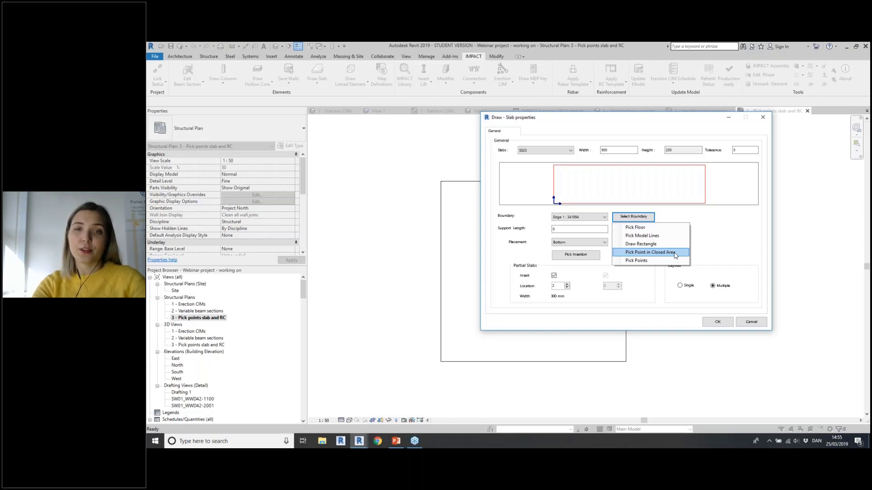
{"action": "left_click", "coordinate": [730, 250]}
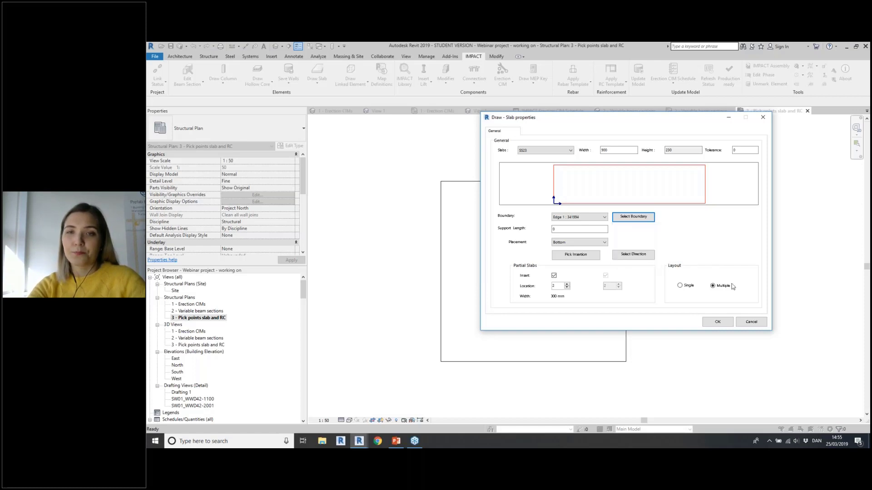
{"action": "left_click", "coordinate": [718, 322]}
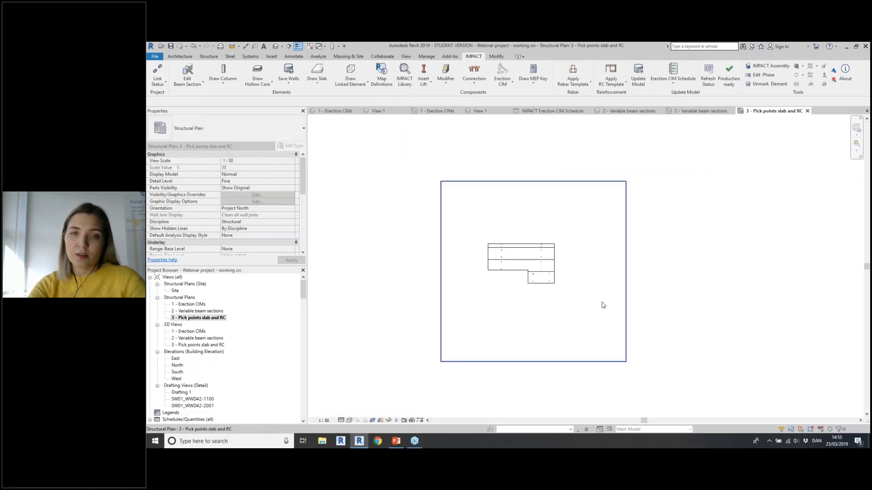
Inspect the new slabs in plan and in the 3D view 3 - Pick points slab and RC
{"action": "scroll", "coordinate": [545, 252], "scroll_direction": "up", "scroll_amount": 6}
{"action": "middle_click_drag", "start_coordinate": [568, 277], "coordinate": [654, 233]}
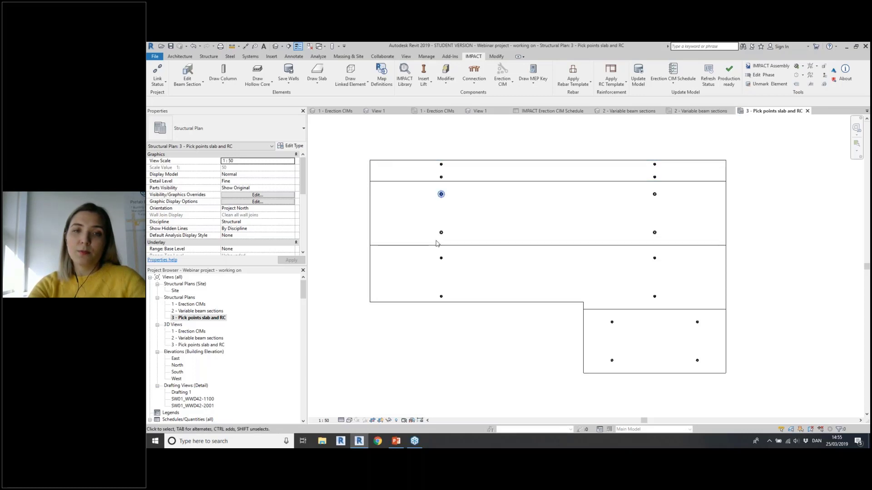
{"action": "scroll", "coordinate": [570, 217], "scroll_direction": "down", "scroll_amount": 1}
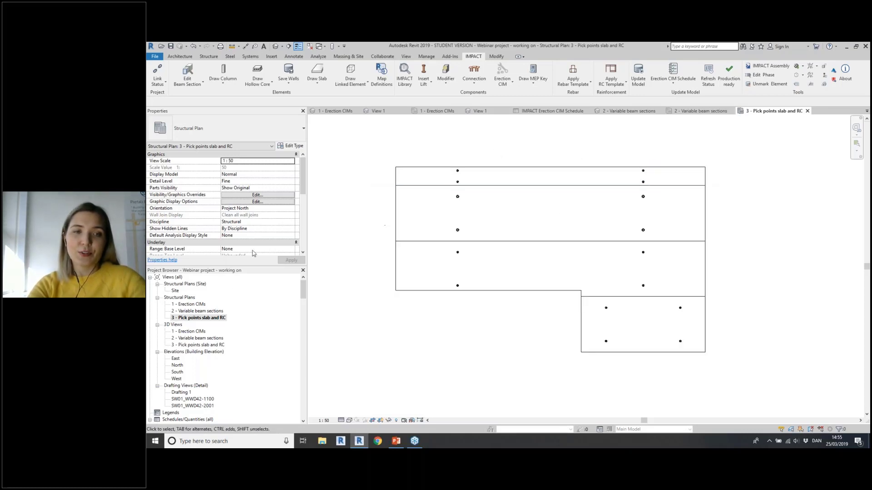
{"action": "left_click", "coordinate": [206, 346]}
{"action": "double_click", "coordinate": [205, 346]}
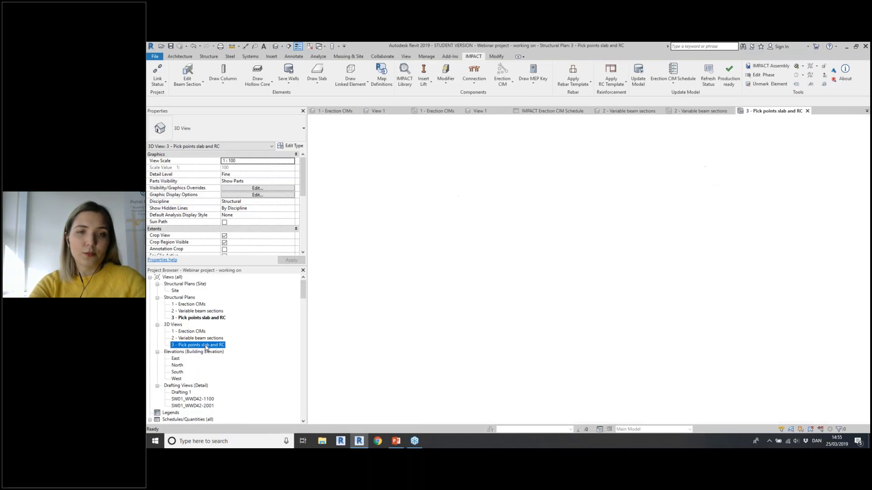
{"action": "scroll", "coordinate": [551, 257], "scroll_direction": "up", "scroll_amount": 2}
{"action": "middle_click_drag", "start_coordinate": [545, 235], "coordinate": [545, 181]}
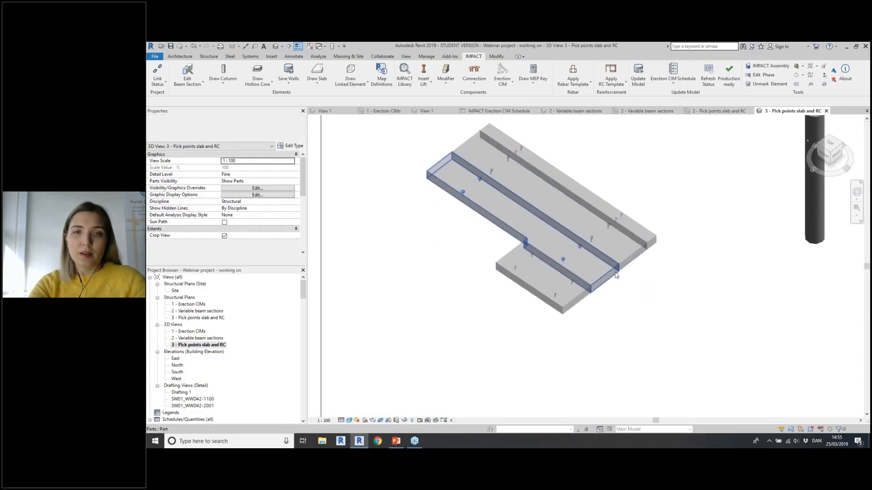
{"action": "scroll", "coordinate": [614, 266], "scroll_direction": "up", "scroll_amount": 1}
{"action": "middle_click_drag", "start_coordinate": [626, 283], "coordinate": [685, 358]}
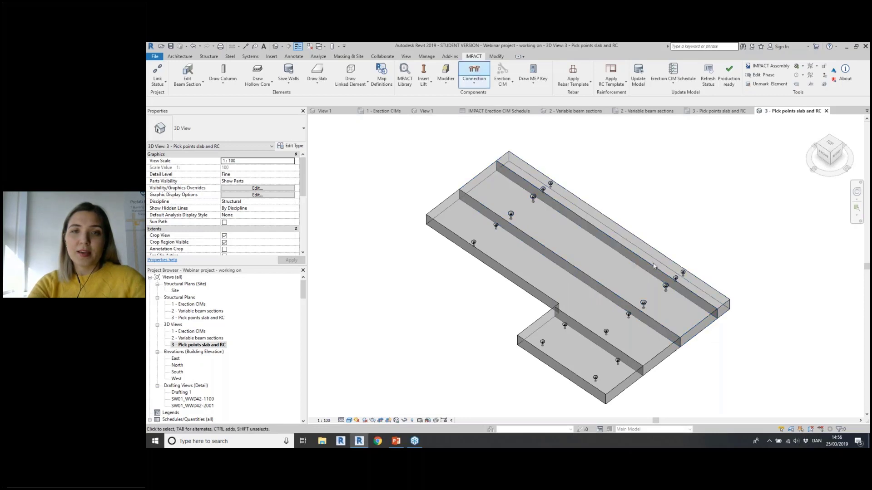
Select the narrow edge slab and the full-width slab next to it for IMPACT reinforcement
{"action": "left_click", "coordinate": [697, 334]}
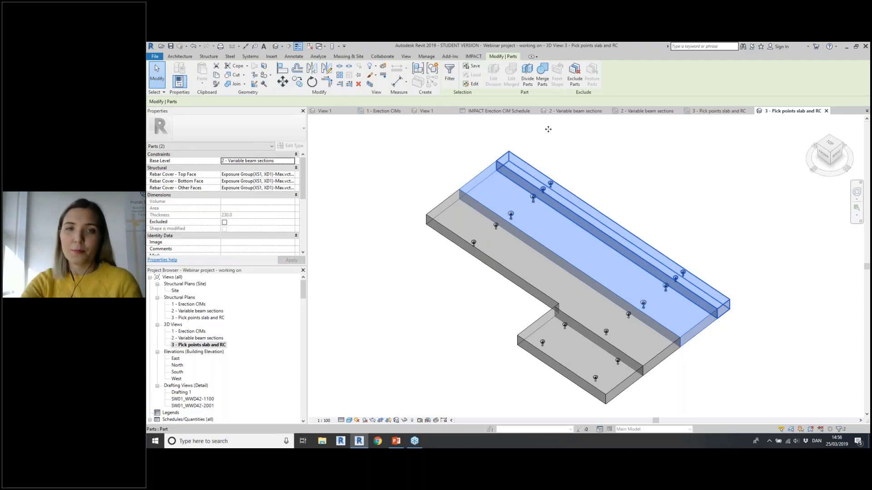
{"action": "left_click", "coordinate": [477, 58]}
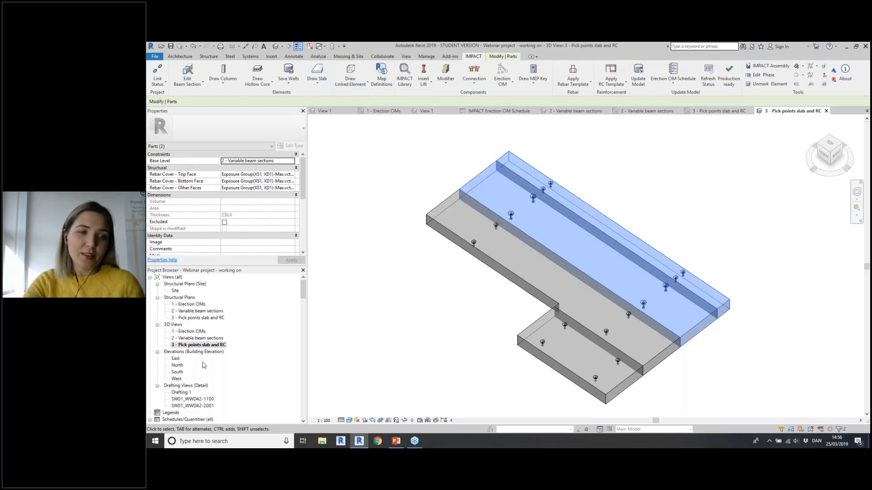
Examine the slab edge profile in the Drafting 1 view and return to the 3D view 3 - Pick points slab and RC
{"action": "double_click", "coordinate": [181, 393]}
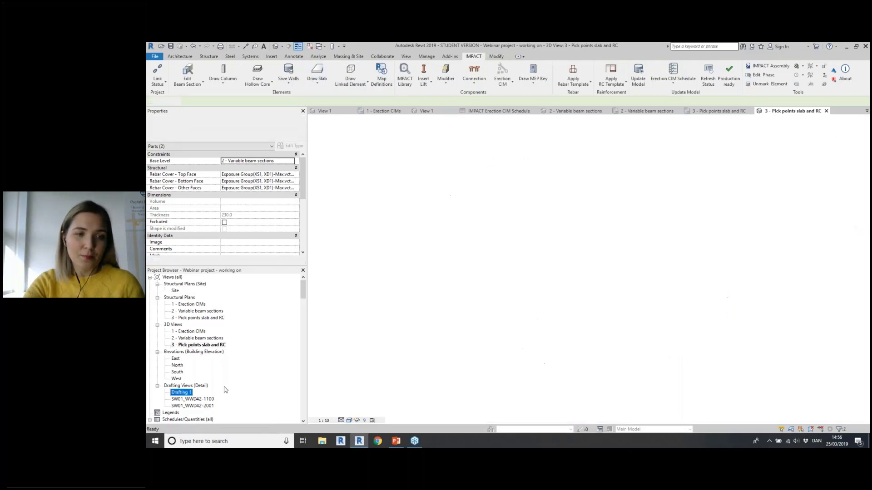
{"action": "scroll", "coordinate": [536, 260], "scroll_direction": "up", "scroll_amount": 5}
{"action": "middle_click_drag", "start_coordinate": [536, 260], "coordinate": [512, 390]}
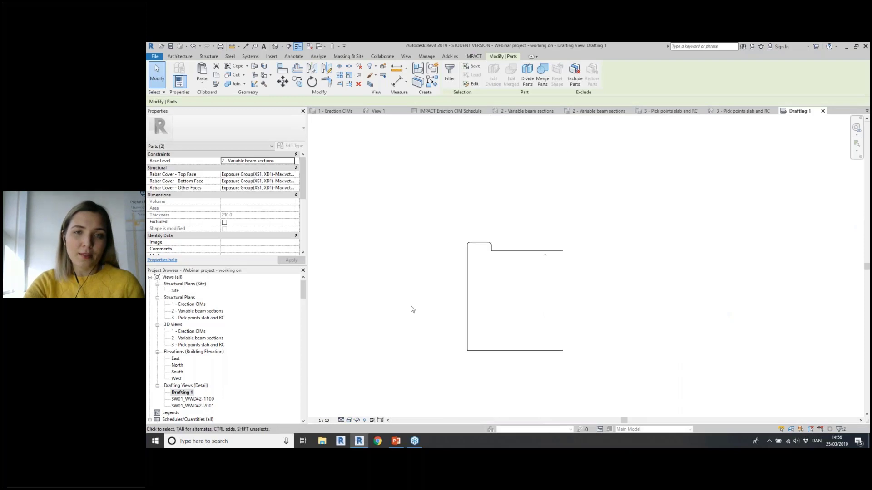
{"action": "scroll", "coordinate": [533, 298], "scroll_direction": "up", "scroll_amount": 2}
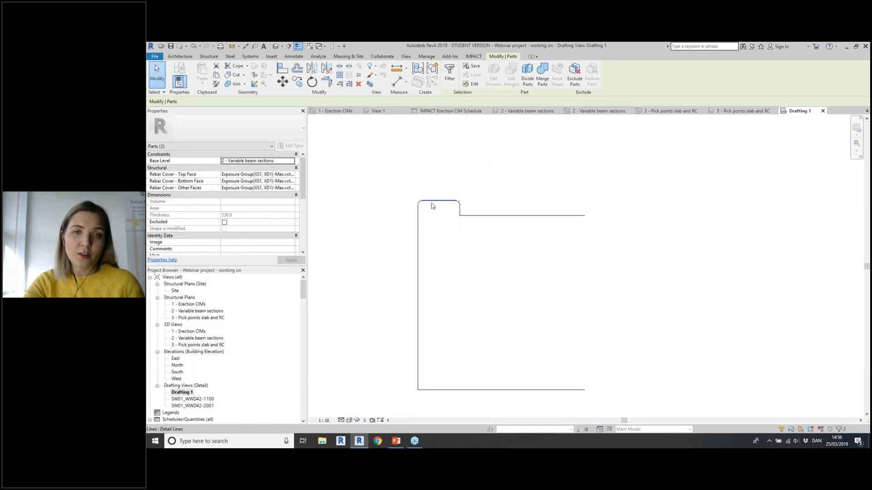
{"action": "double_click", "coordinate": [198, 345]}
{"action": "middle_click_drag", "start_coordinate": [629, 277], "coordinate": [556, 269]}
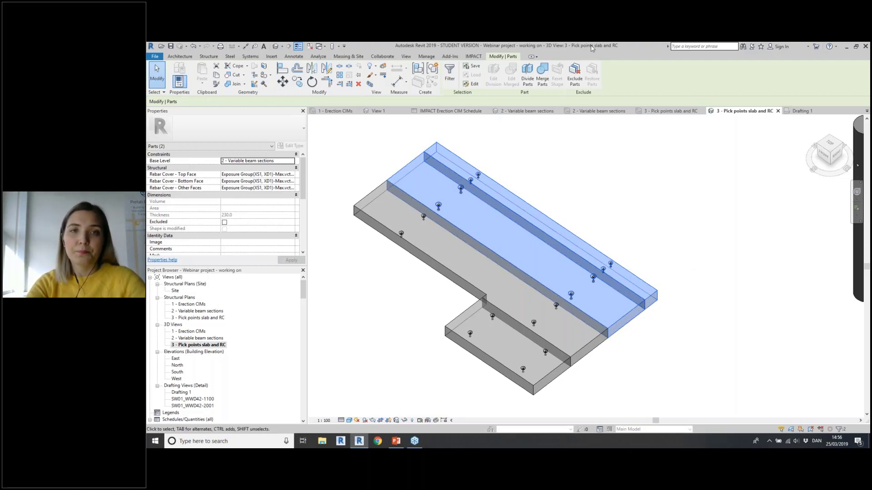
Edit the two selected slabs with Edit Slab and assign the VASHING EDGE endcap to Edge 2
{"action": "left_click", "coordinate": [470, 56]}
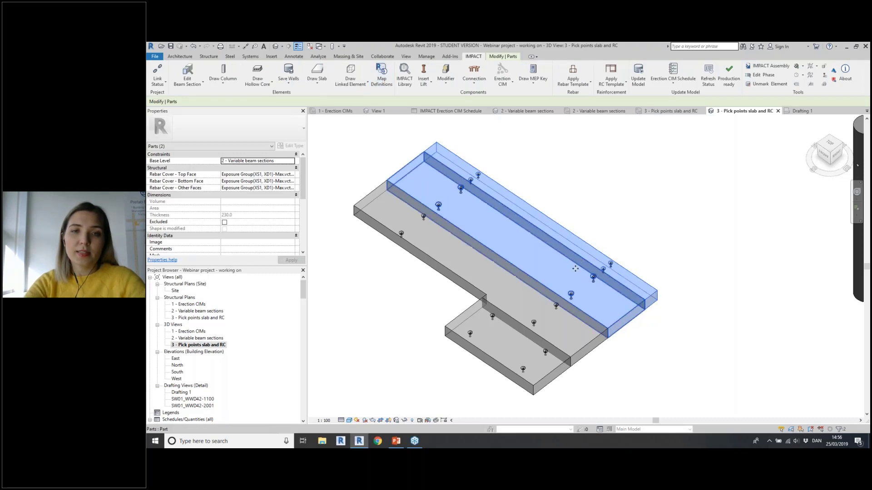
{"action": "left_click", "coordinate": [317, 73]}
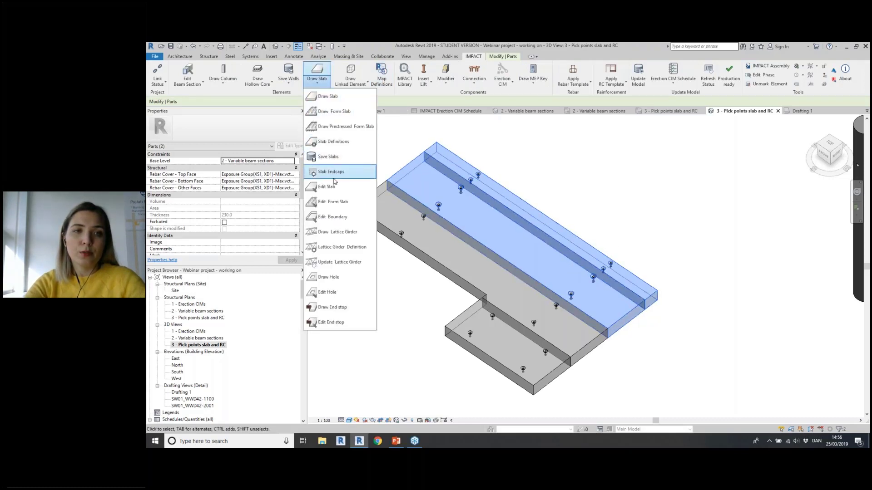
{"action": "left_click", "coordinate": [337, 192]}
{"action": "left_click", "coordinate": [440, 215]}
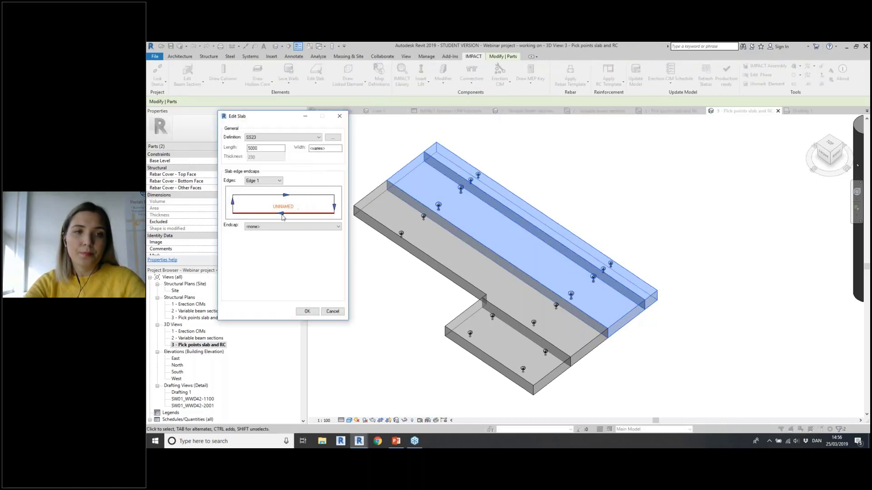
{"action": "left_click", "coordinate": [265, 180]}
{"action": "left_click", "coordinate": [261, 193]}
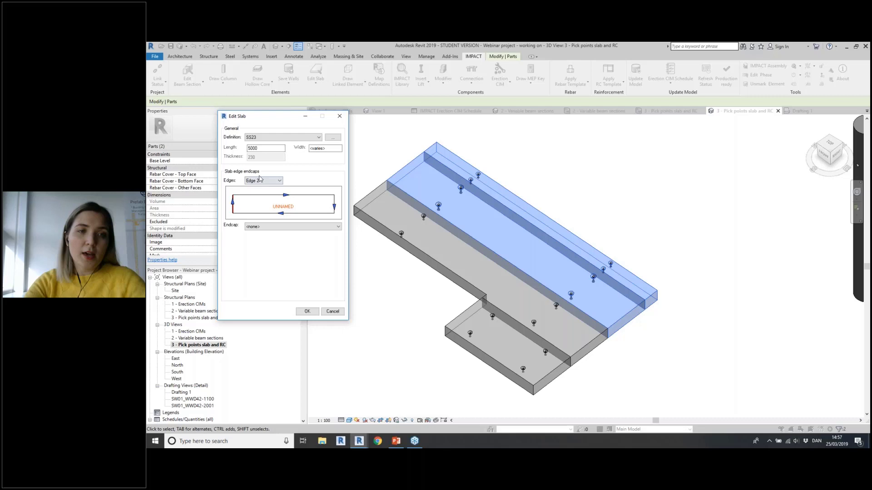
{"action": "left_click", "coordinate": [269, 227]}
{"action": "left_click", "coordinate": [269, 241]}
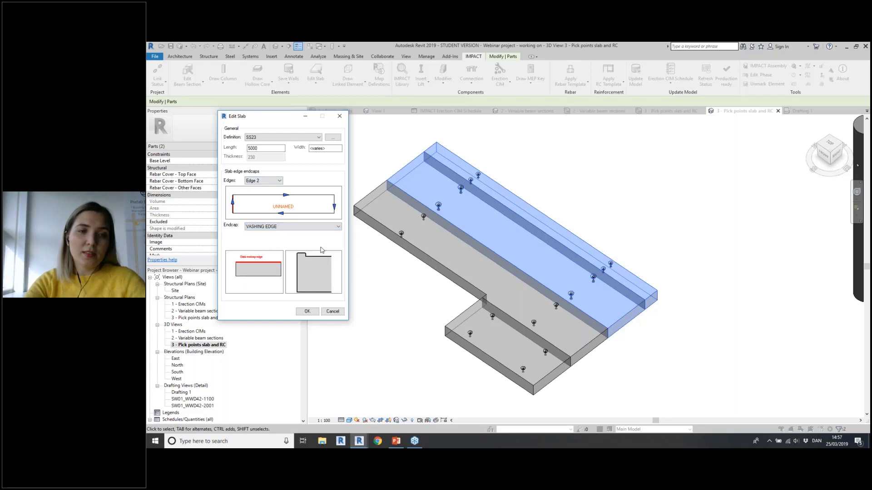
Assign the VASHING EDGE endcap to Edge 4 as well and apply the slab edits
{"action": "left_click", "coordinate": [266, 181]}
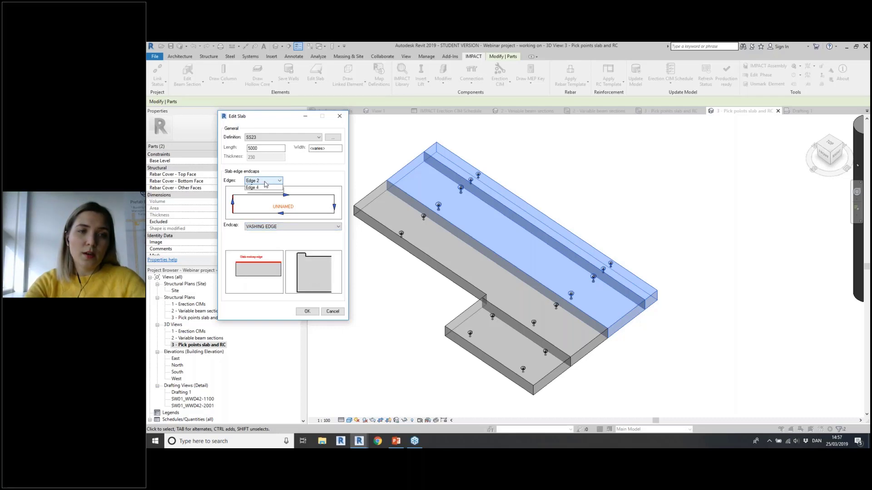
{"action": "left_click", "coordinate": [261, 205]}
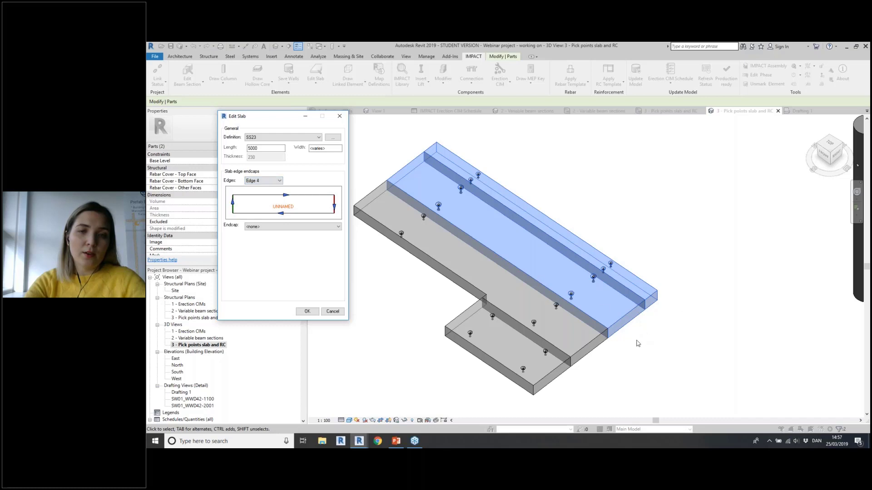
{"action": "left_click", "coordinate": [291, 227]}
{"action": "left_click", "coordinate": [270, 241]}
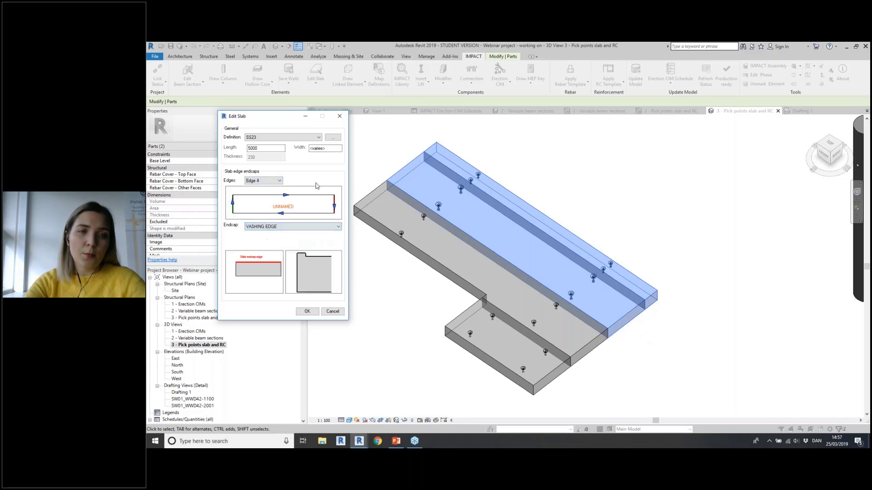
{"action": "left_click", "coordinate": [307, 312]}
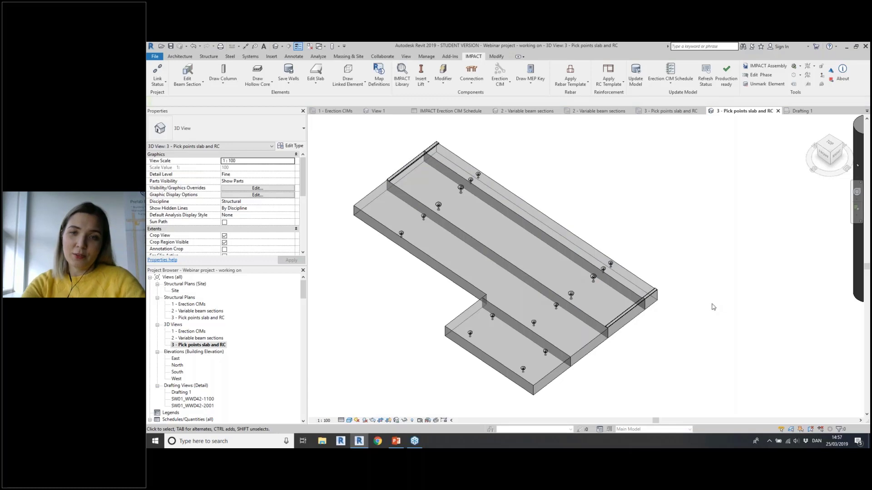
Examine the endcap profile along the short ends of the two edited slabs
{"action": "scroll", "coordinate": [657, 294], "scroll_direction": "up", "scroll_amount": 5}
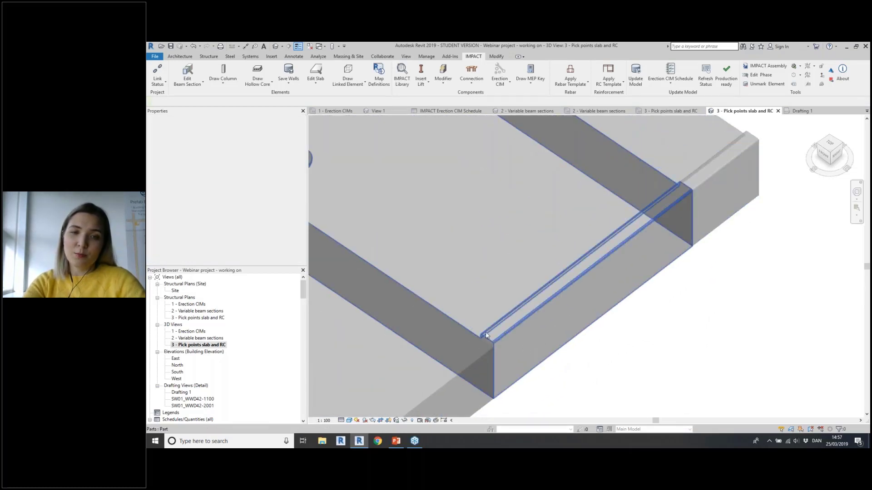
{"action": "scroll", "coordinate": [539, 344], "scroll_direction": "down", "scroll_amount": 3}
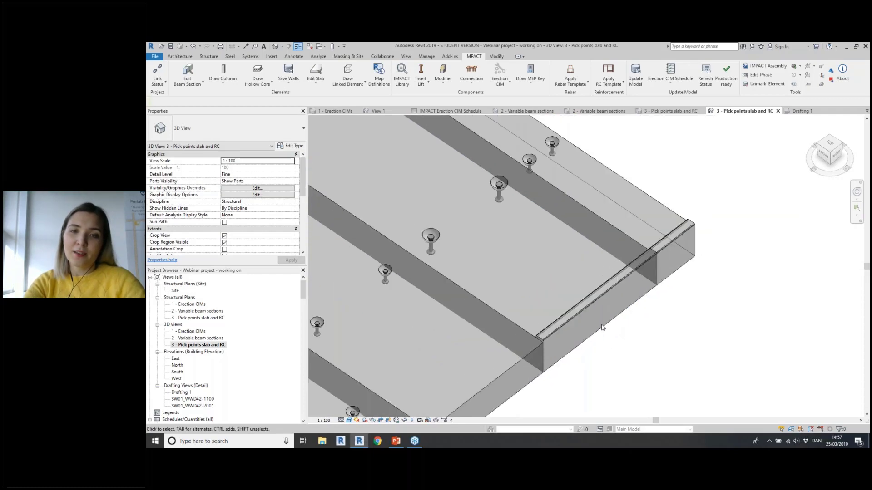
{"action": "scroll", "coordinate": [660, 334], "scroll_direction": "down", "scroll_amount": 5}
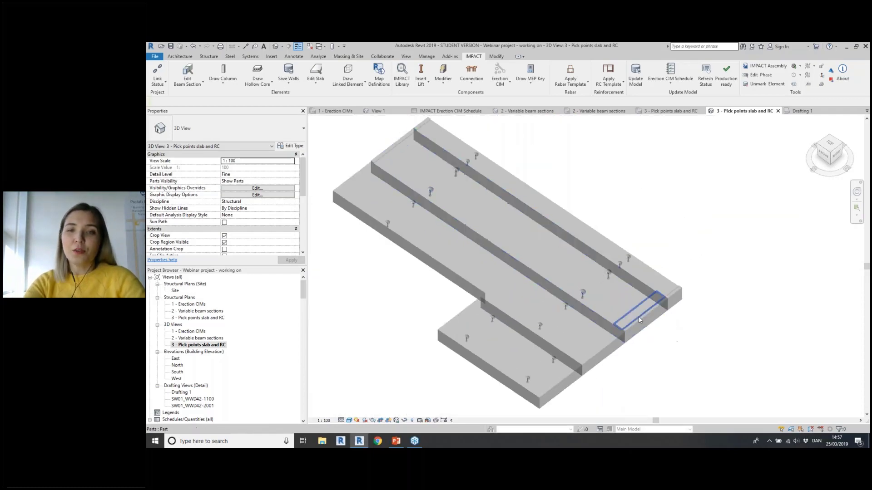
{"action": "scroll", "coordinate": [639, 319], "scroll_direction": "up", "scroll_amount": 6}
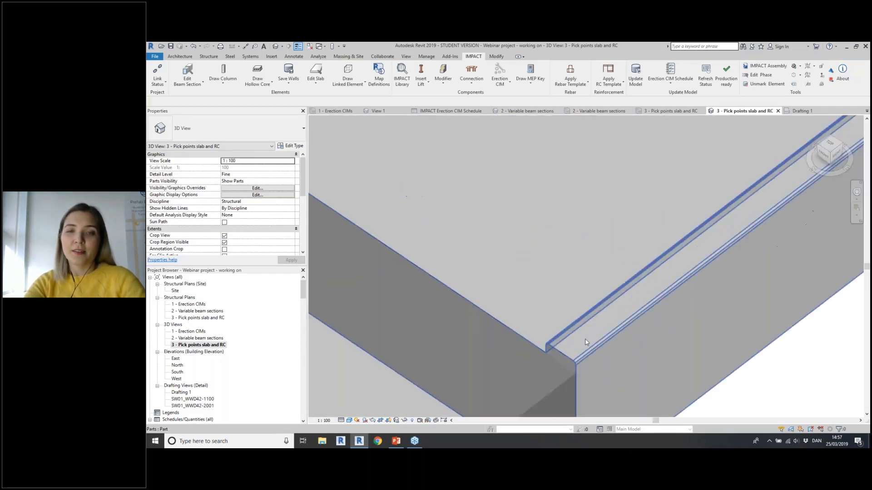
{"action": "scroll", "coordinate": [573, 358], "scroll_direction": "down", "scroll_amount": 6}
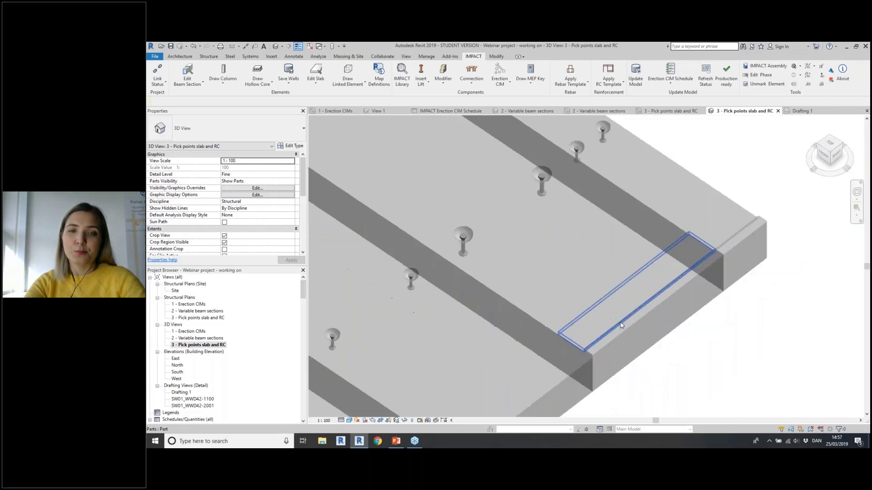
{"action": "scroll", "coordinate": [627, 333], "scroll_direction": "down", "scroll_amount": 2}
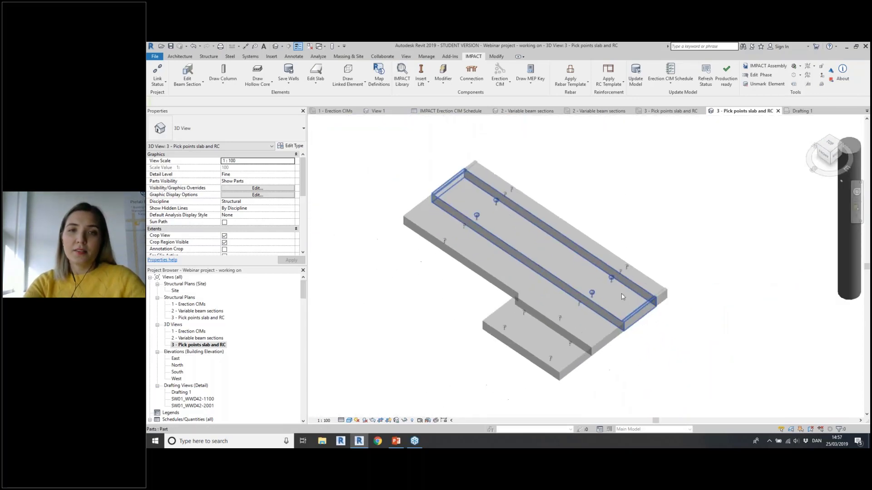
Display the project's slab-type RC templates and open the SS SLAB RC template for editing
{"action": "left_click", "coordinate": [609, 84]}
{"action": "left_click", "coordinate": [621, 114]}
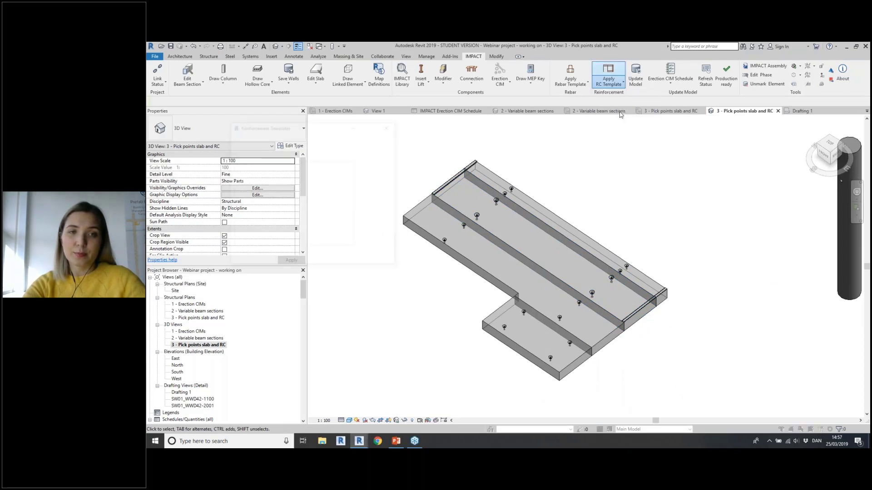
{"action": "left_click", "coordinate": [312, 151]}
{"action": "left_click", "coordinate": [305, 175]}
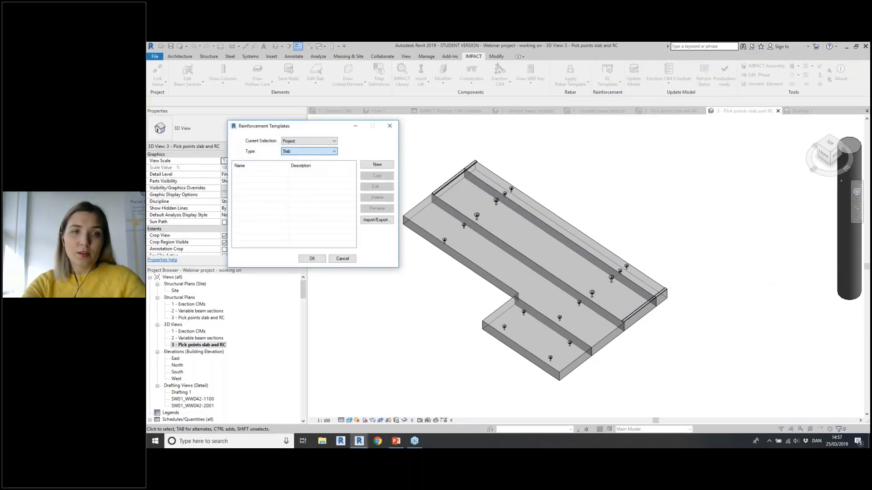
{"action": "left_click", "coordinate": [262, 174]}
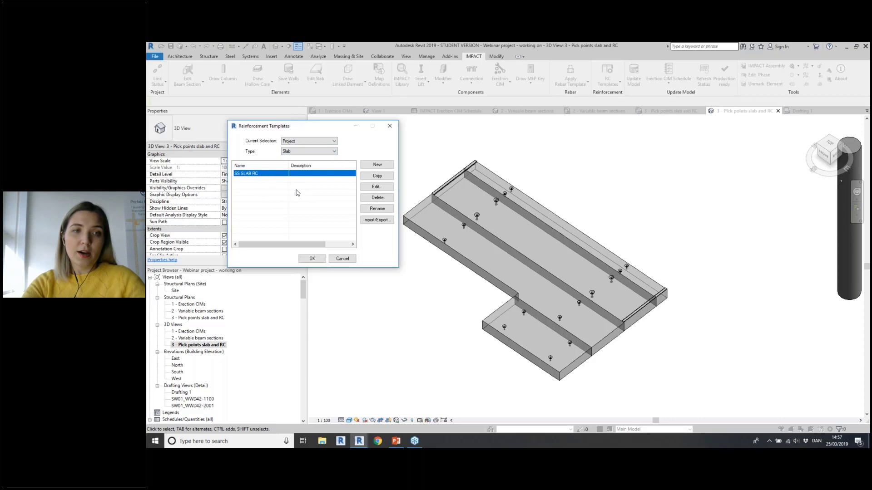
{"action": "left_click", "coordinate": [387, 190]}
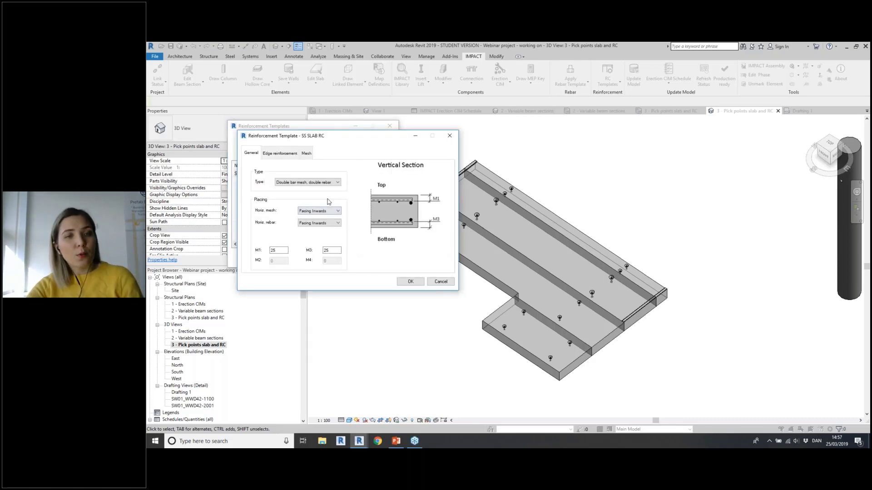
Try the double mesh and single bar mesh reinforcement types, and return the template to Double bar mesh, double rebar
{"action": "left_click", "coordinate": [329, 183]}
{"action": "left_click", "coordinate": [330, 188]}
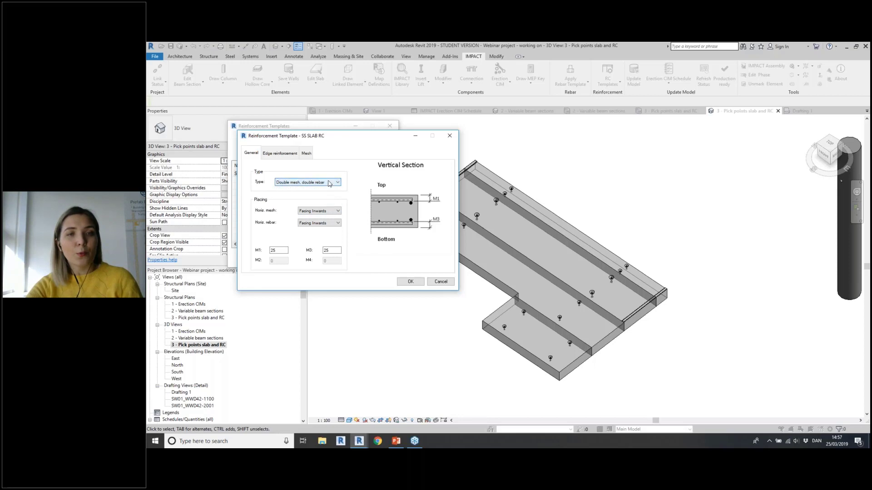
{"action": "left_click", "coordinate": [329, 183]}
{"action": "left_click", "coordinate": [334, 200]}
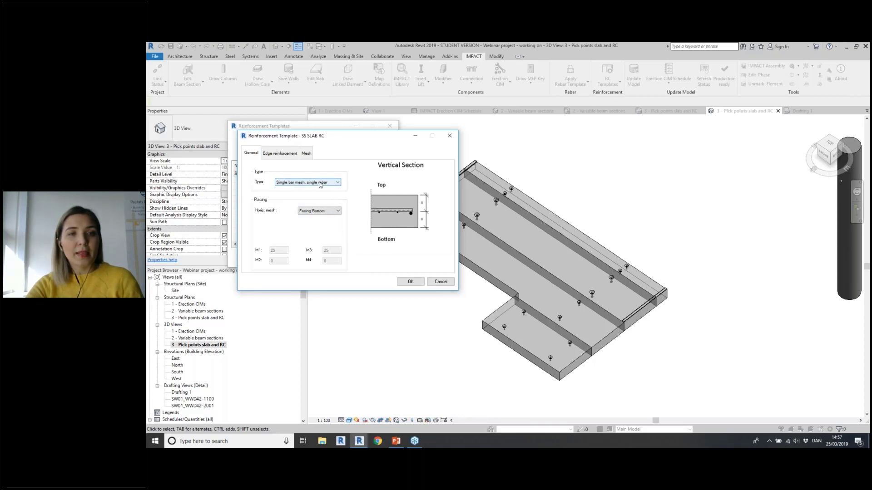
{"action": "left_click", "coordinate": [320, 183]}
{"action": "left_click", "coordinate": [306, 193]}
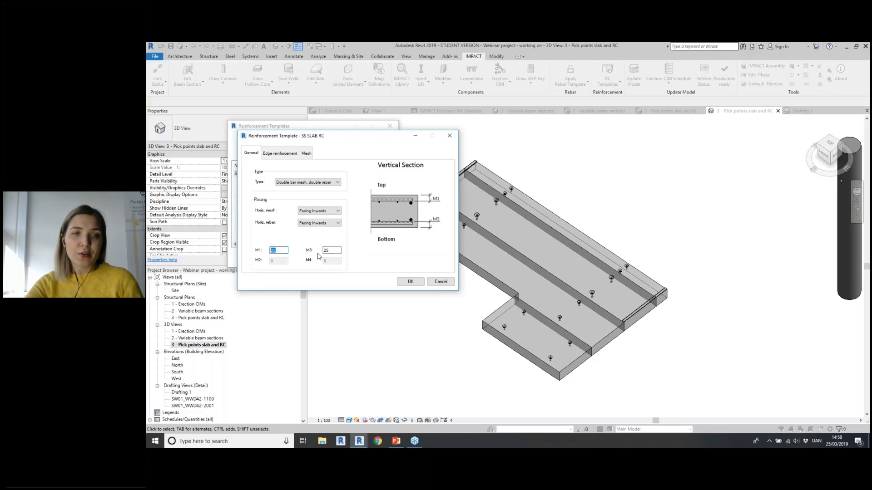
Review the edge reinforcement and mesh settings of the SS SLAB RC template, and accept the template
{"action": "left_click", "coordinate": [280, 153]}
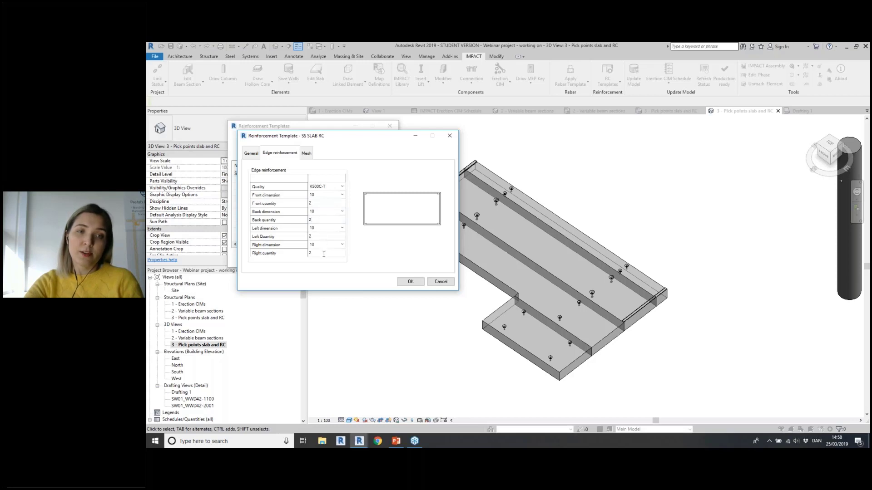
{"action": "left_click", "coordinate": [307, 153]}
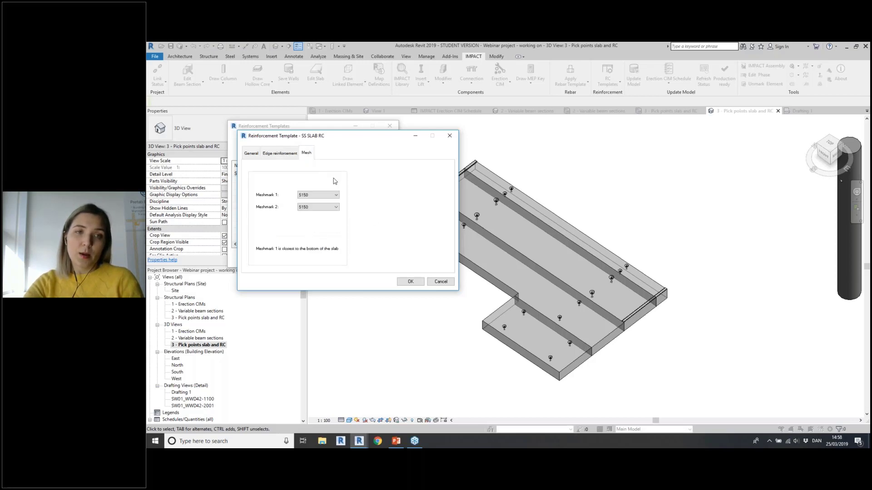
{"action": "left_click", "coordinate": [335, 195]}
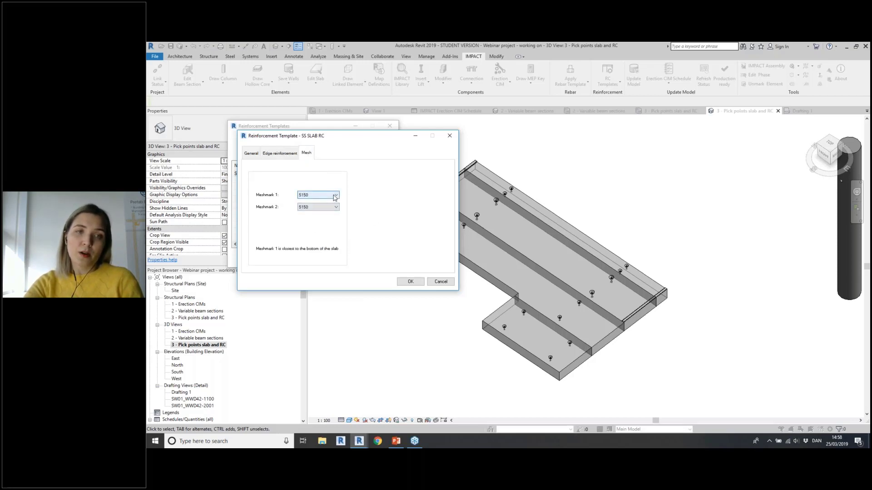
{"action": "left_click", "coordinate": [318, 207]}
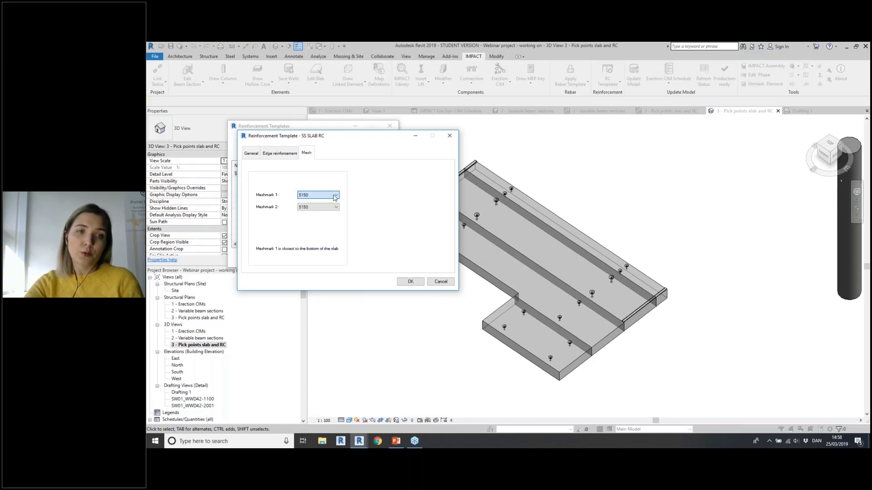
{"action": "left_click", "coordinate": [302, 207]}
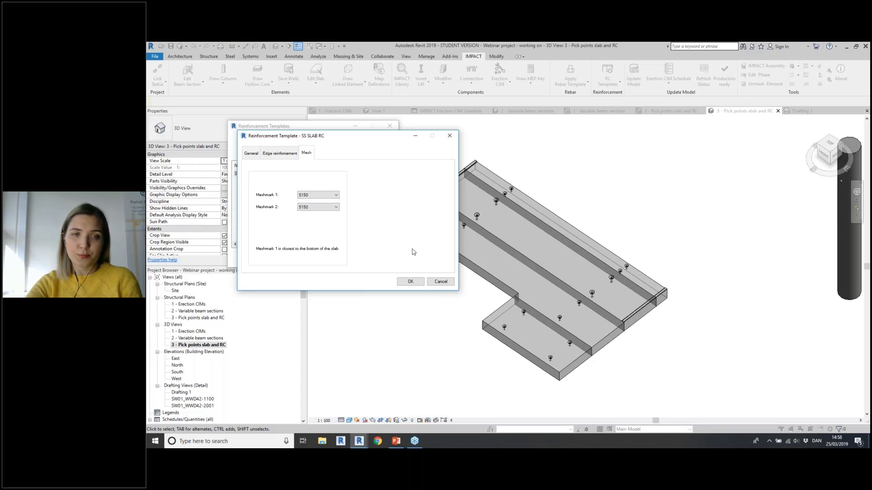
{"action": "left_click", "coordinate": [410, 281]}
{"action": "left_click", "coordinate": [308, 257]}
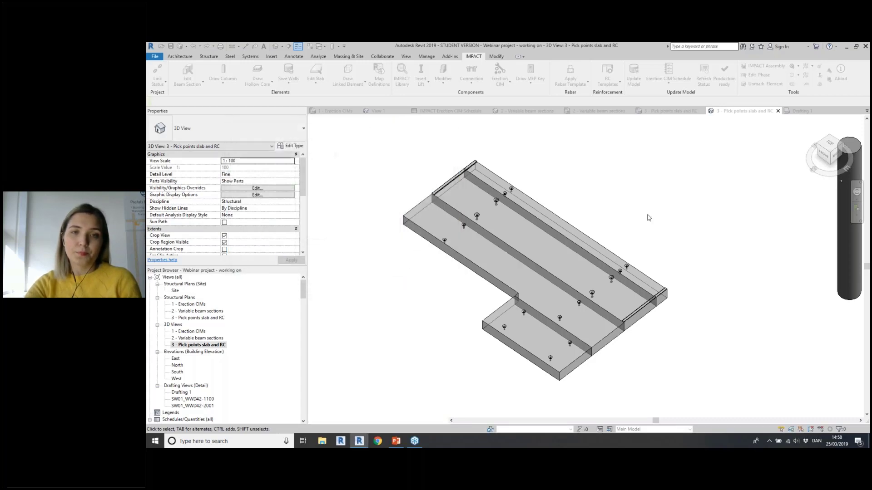
Apply the SS SLAB RC reinforcement template to the two slabs with endcaps and clear the selection
{"action": "left_click_drag", "start_coordinate": [699, 264], "coordinate": [616, 310]}
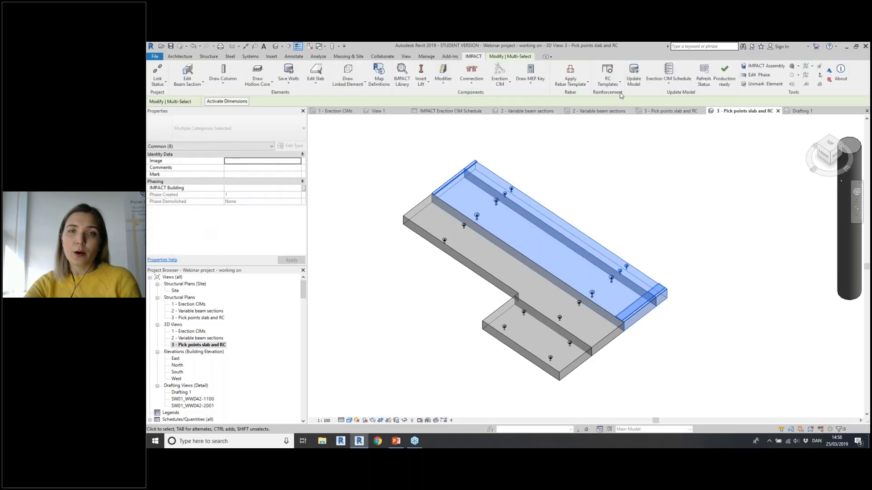
{"action": "left_click", "coordinate": [620, 85]}
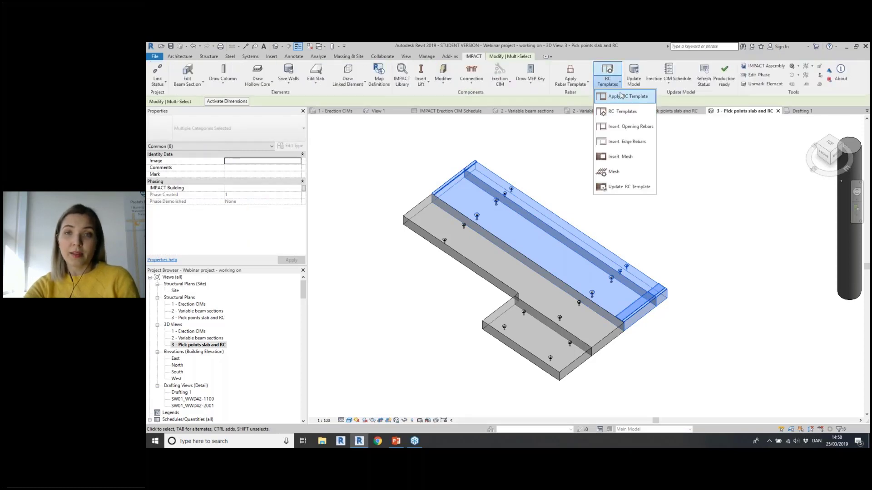
{"action": "left_click", "coordinate": [621, 96]}
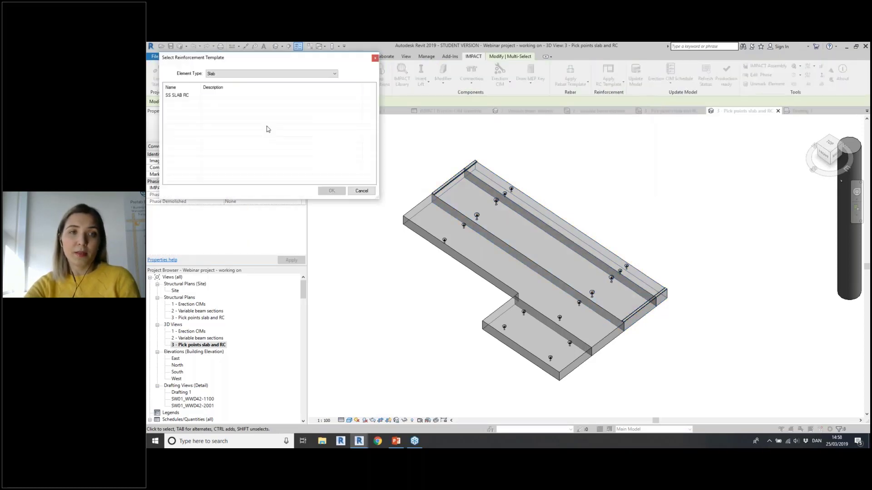
{"action": "left_click", "coordinate": [189, 96]}
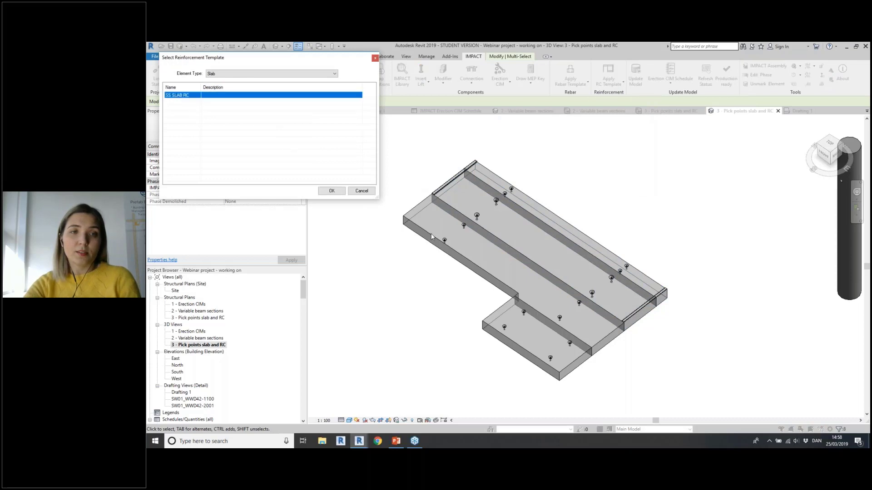
{"action": "left_click", "coordinate": [332, 191]}
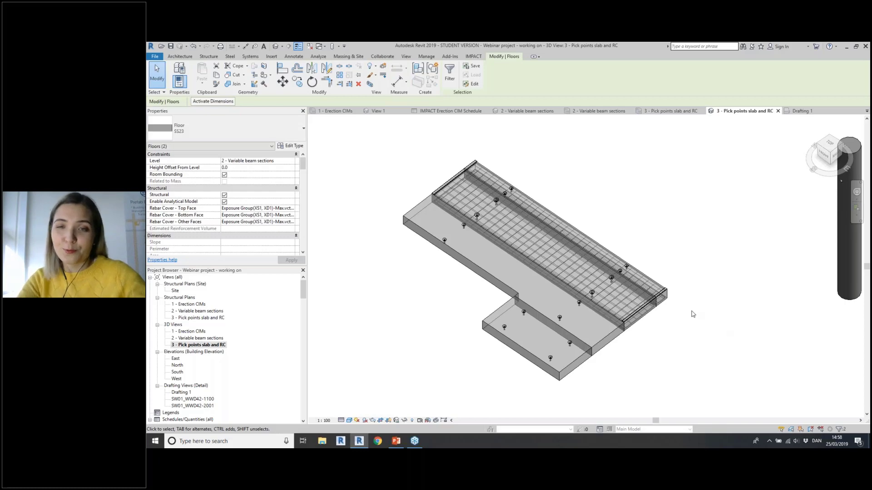
{"action": "left_click", "coordinate": [726, 325]}
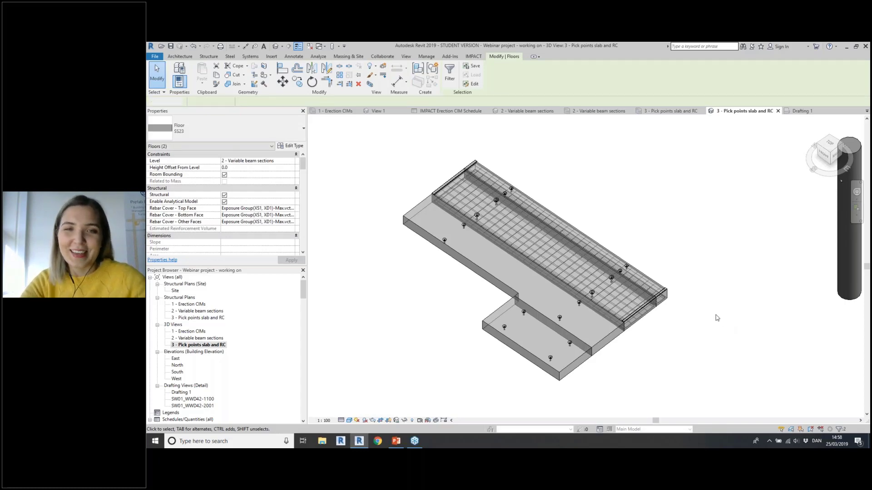
{"action": "scroll", "coordinate": [626, 275], "scroll_direction": "up", "scroll_amount": 3}
{"action": "scroll", "coordinate": [626, 276], "scroll_direction": "down", "scroll_amount": 6}
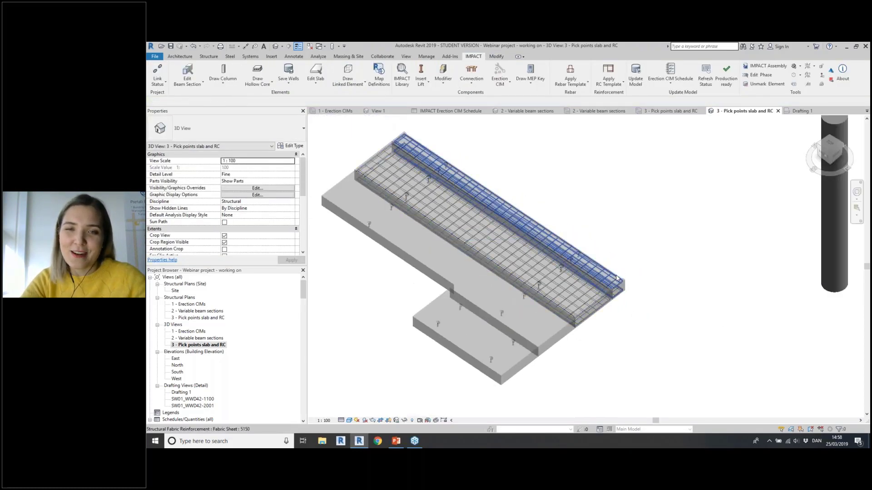
Select the whole slab assembly in the 3D view and filter the selection down to the Structural Rebar category
{"action": "left_click_drag", "start_coordinate": [661, 256], "coordinate": [396, 335]}
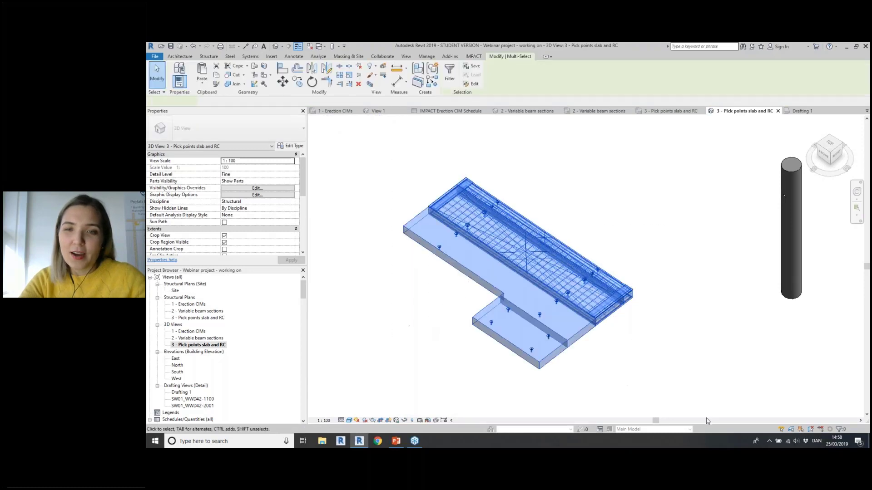
{"action": "left_click", "coordinate": [842, 431]}
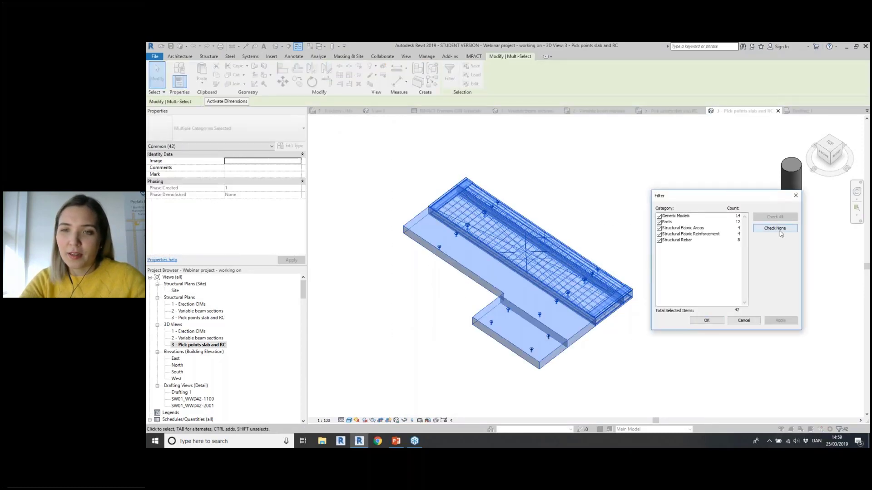
{"action": "left_click", "coordinate": [659, 241]}
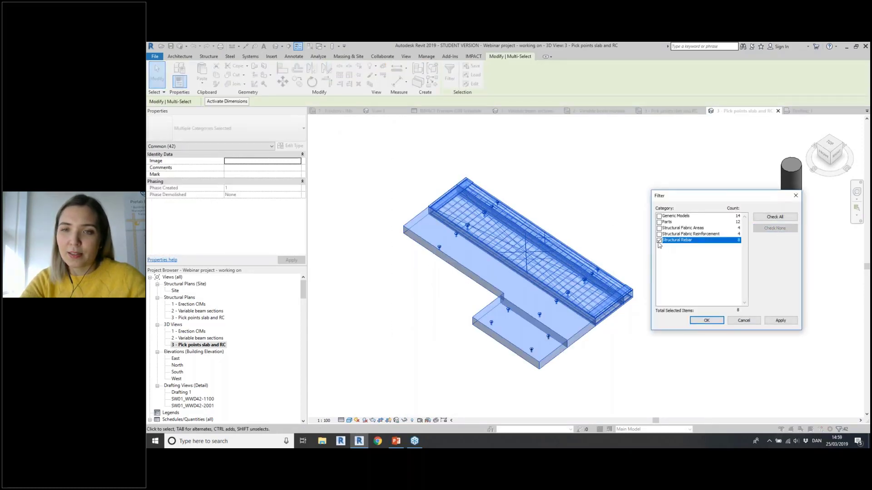
{"action": "left_click", "coordinate": [781, 320]}
{"action": "left_click", "coordinate": [706, 321]}
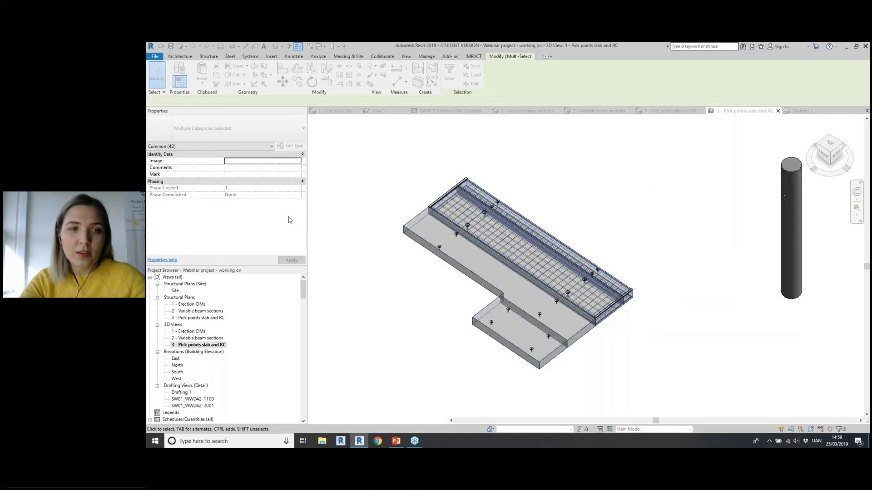
Set the selected rebar to view as solid in the 3D view 3 - Pick points slab and RC, and clear the selection
{"action": "left_click", "coordinate": [256, 181]}
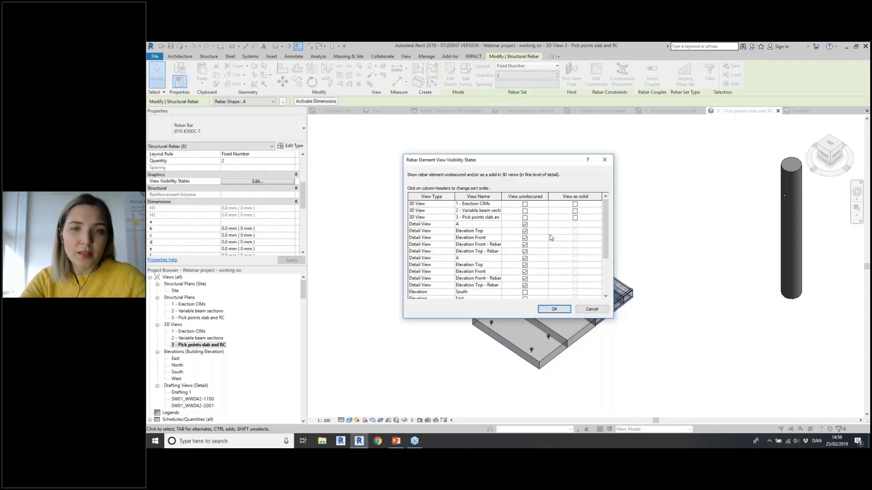
{"action": "left_click", "coordinate": [575, 218]}
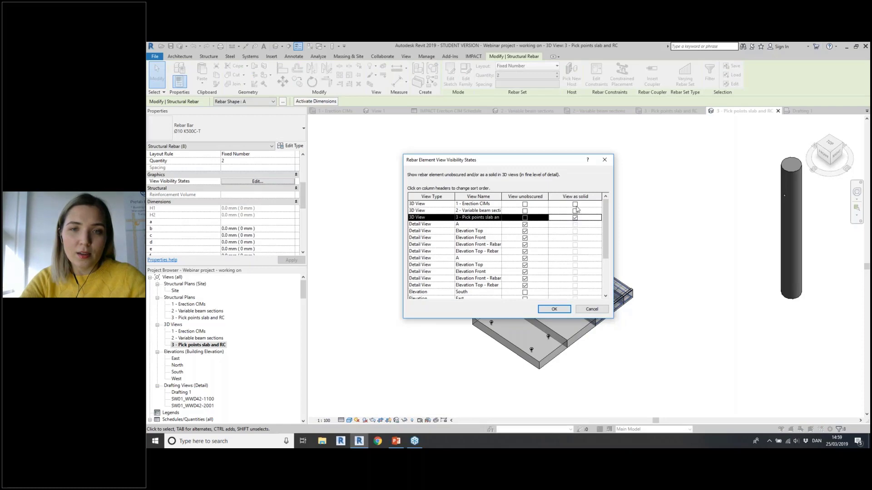
{"action": "left_click", "coordinate": [554, 309]}
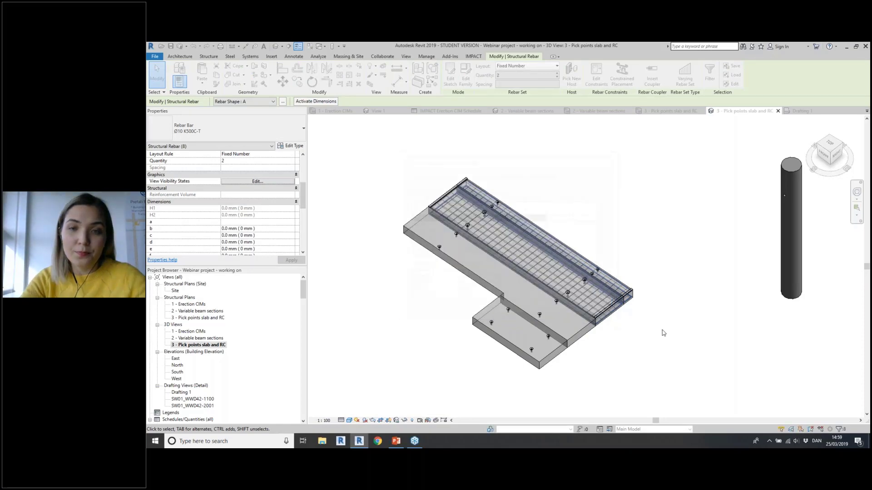
{"action": "left_click", "coordinate": [662, 329]}
Examine the reinforcement at the slab's endcap corner and check the type of the slab's fabric sheet
{"action": "scroll", "coordinate": [619, 300], "scroll_direction": "up", "scroll_amount": 6}
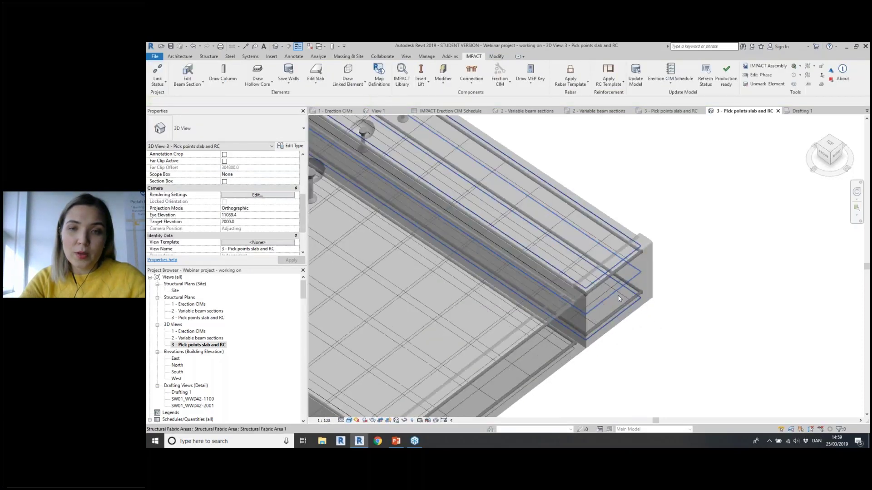
{"action": "scroll", "coordinate": [618, 298], "scroll_direction": "up", "scroll_amount": 1}
{"action": "middle_click_drag", "start_coordinate": [674, 326], "coordinate": [661, 248]}
{"action": "scroll", "coordinate": [508, 284], "scroll_direction": "down", "scroll_amount": 2}
{"action": "middle_click_drag", "start_coordinate": [511, 299], "coordinate": [582, 323]}
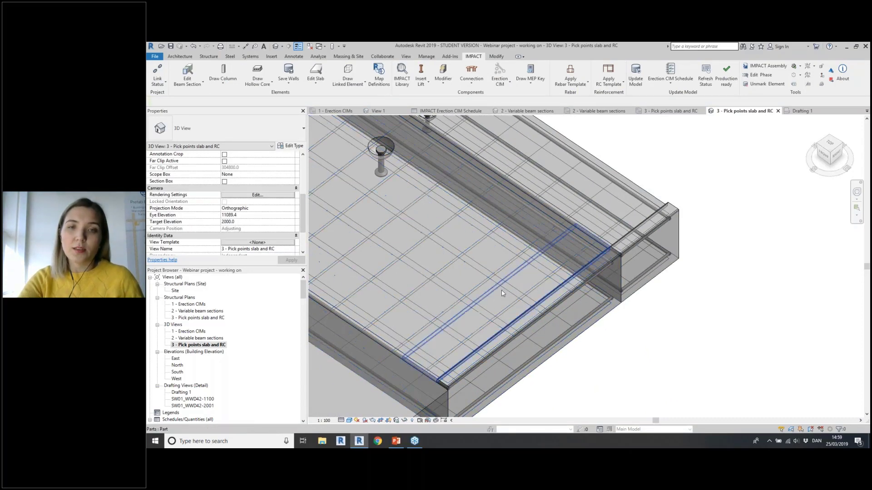
{"action": "left_click", "coordinate": [515, 311]}
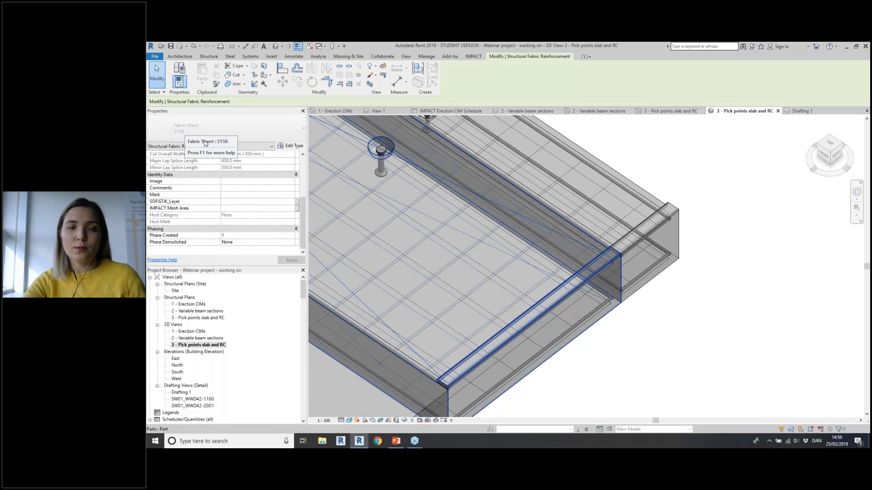
{"action": "key", "text": "Escape"}
Check the type of the short edge rebar in the endcap, and view the whole reinforced slab assembly
{"action": "scroll", "coordinate": [675, 259], "scroll_direction": "up", "scroll_amount": 4}
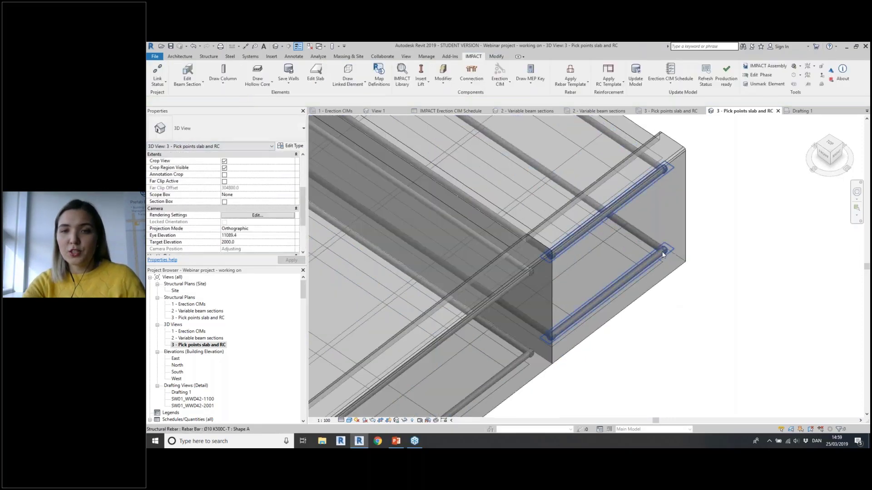
{"action": "left_click", "coordinate": [666, 263]}
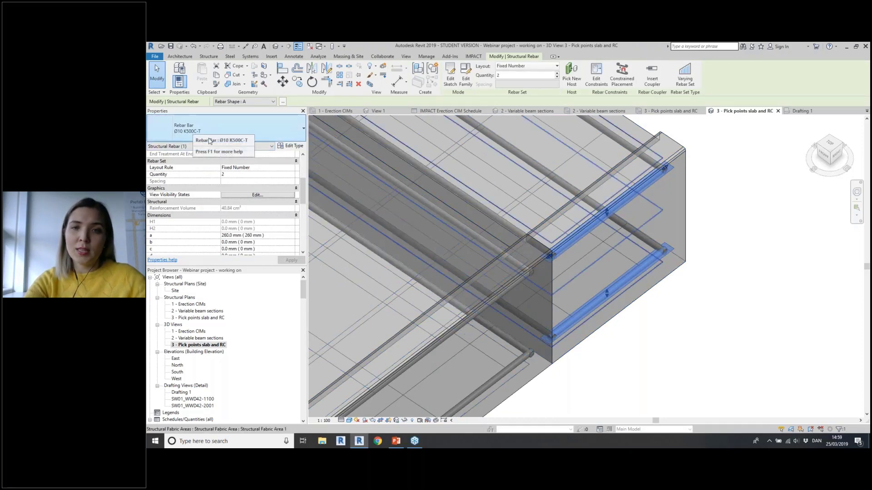
{"action": "key", "text": "Escape"}
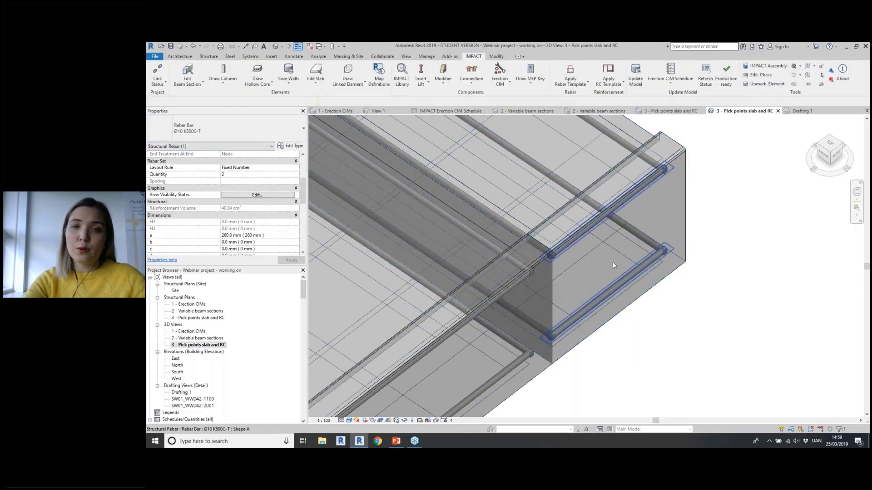
{"action": "scroll", "coordinate": [612, 263], "scroll_direction": "down", "scroll_amount": 5}
{"action": "middle_click_drag", "start_coordinate": [531, 229], "coordinate": [722, 304]}
{"action": "scroll", "coordinate": [598, 213], "scroll_direction": "down", "scroll_amount": 4}
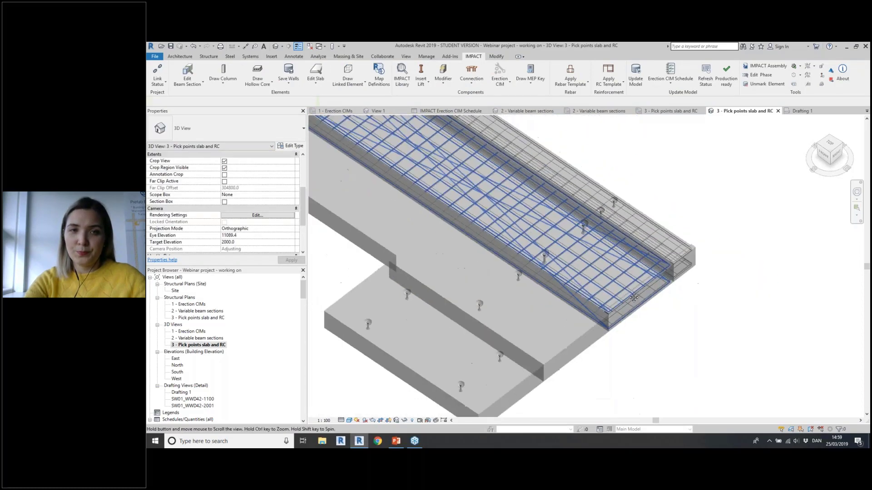
{"action": "scroll", "coordinate": [584, 239], "scroll_direction": "down", "scroll_amount": 2}
{"action": "middle_click_drag", "start_coordinate": [585, 239], "coordinate": [645, 236]}
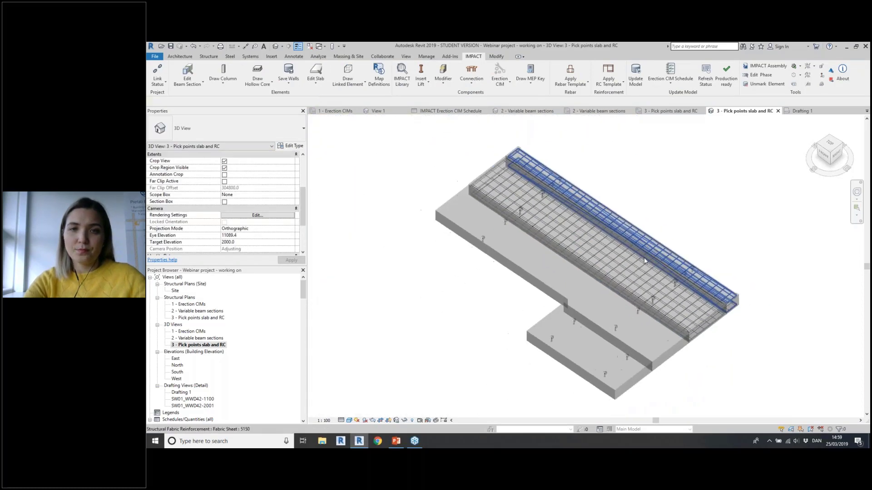
{"action": "scroll", "coordinate": [645, 236], "scroll_direction": "up", "scroll_amount": 1}
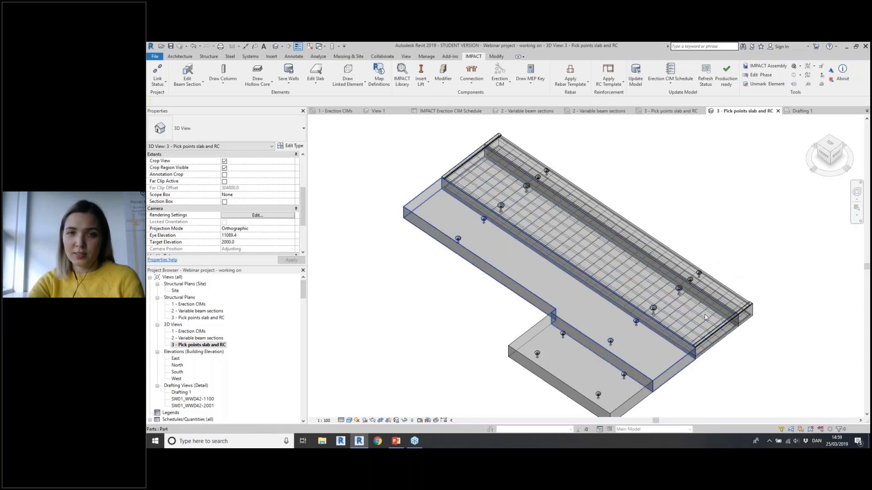
{"action": "scroll", "coordinate": [677, 272], "scroll_direction": "down", "scroll_amount": 1}
{"action": "middle_click_drag", "start_coordinate": [673, 272], "coordinate": [601, 273]}
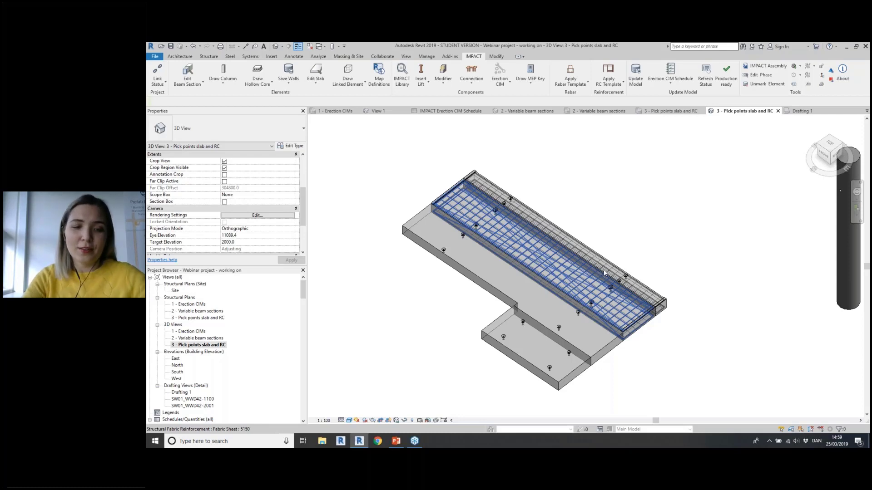
Switch to the PowerPoint slide show and advance to the Shop Drawing Templates slide
{"action": "key", "text": "alt+Tab"}
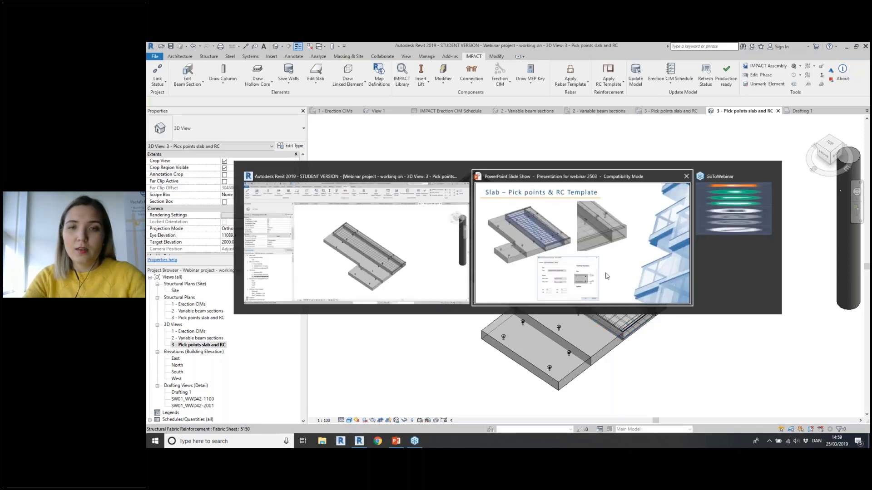
{"action": "key", "text": "Right"}
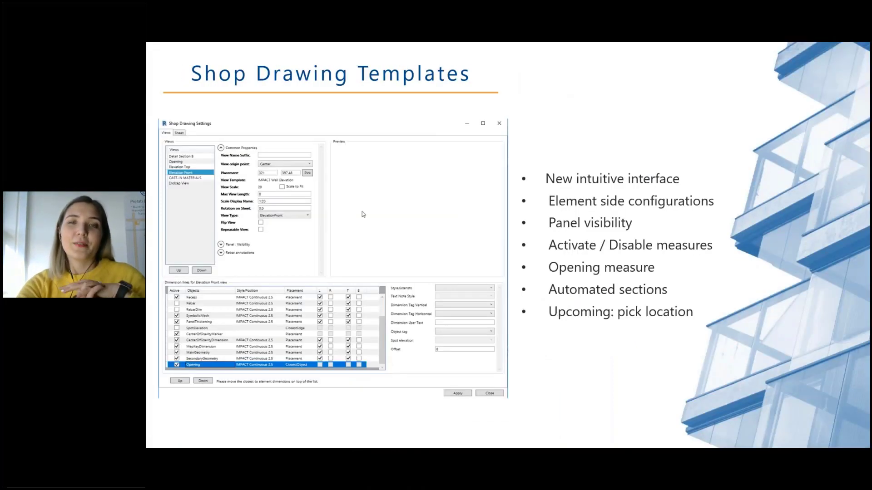
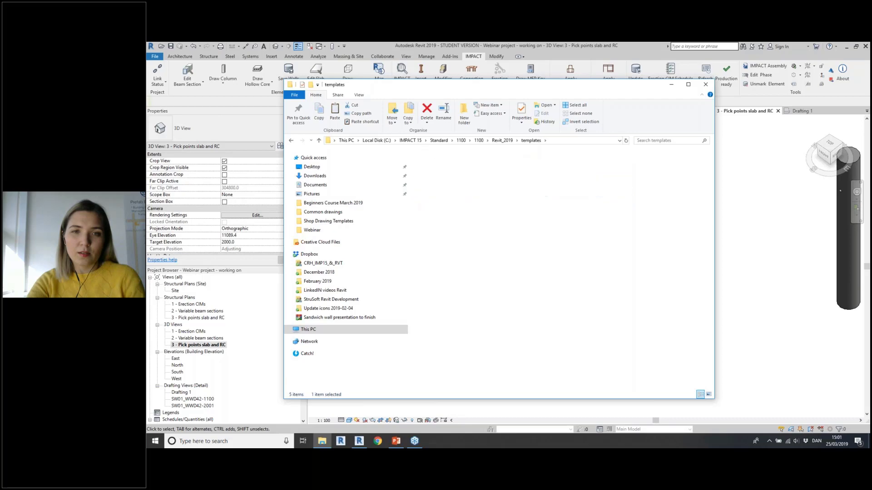
Open the Sandwich Wall Shop Drawing Template from the Shop Drawing Templates folder and display its Shop Drawing Settings
{"action": "scroll", "coordinate": [454, 295], "scroll_direction": "down", "scroll_amount": 3}
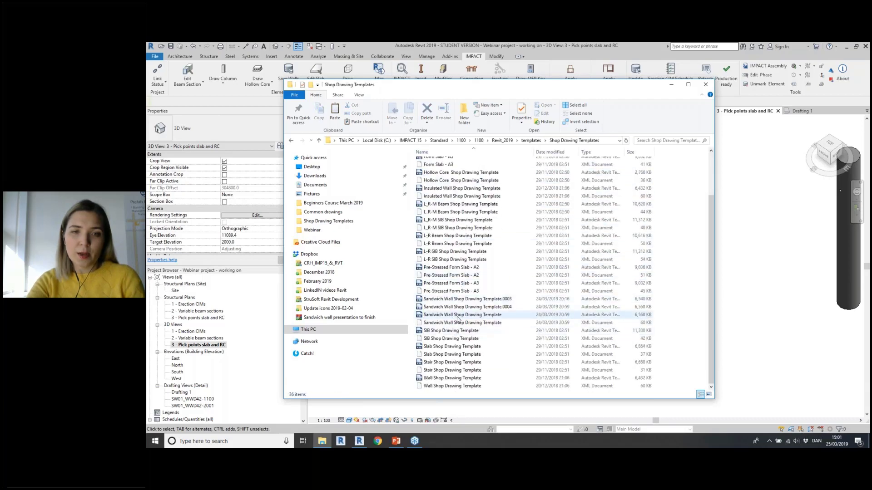
{"action": "double_click", "coordinate": [458, 317]}
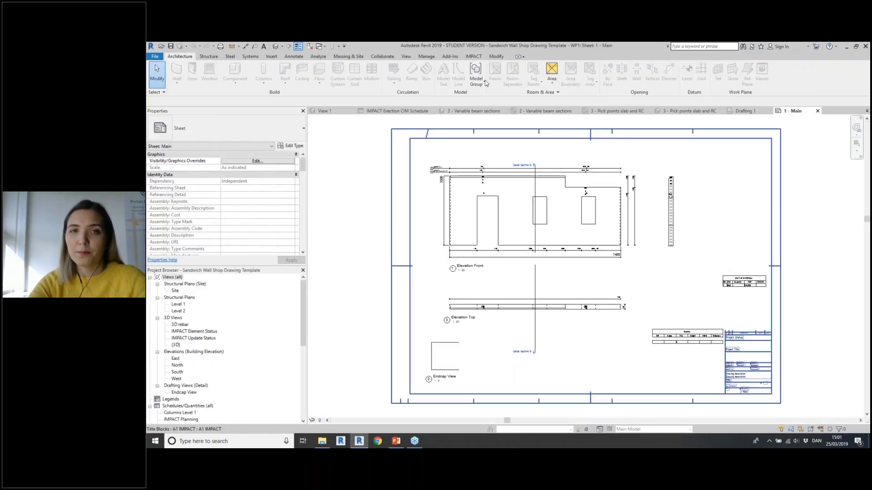
{"action": "left_click", "coordinate": [473, 57]}
{"action": "left_click", "coordinate": [672, 83]}
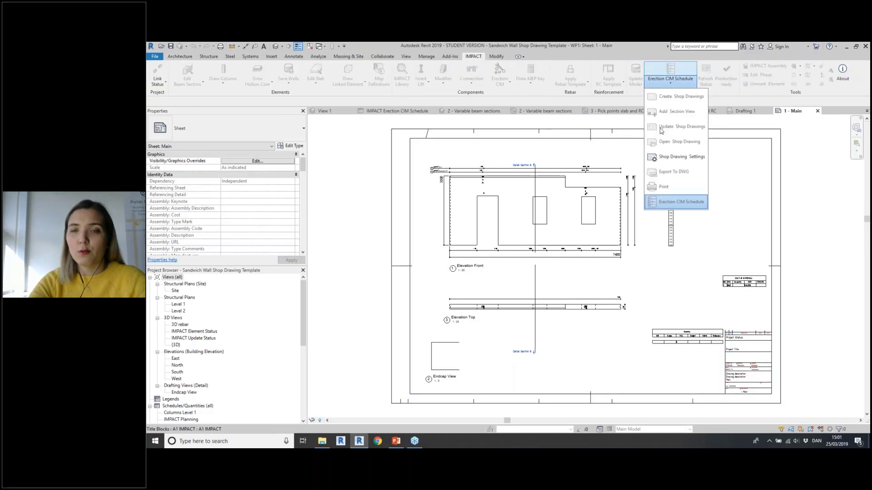
{"action": "left_click", "coordinate": [676, 162]}
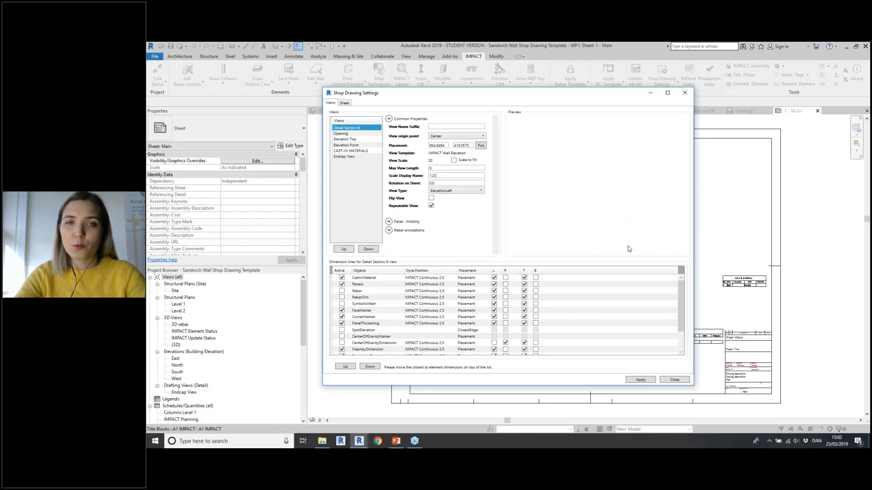
Review the Rebar dimension line options of the Detail Section B view, and the sheet settings with the available drawing sheets
{"action": "left_click", "coordinate": [363, 291]}
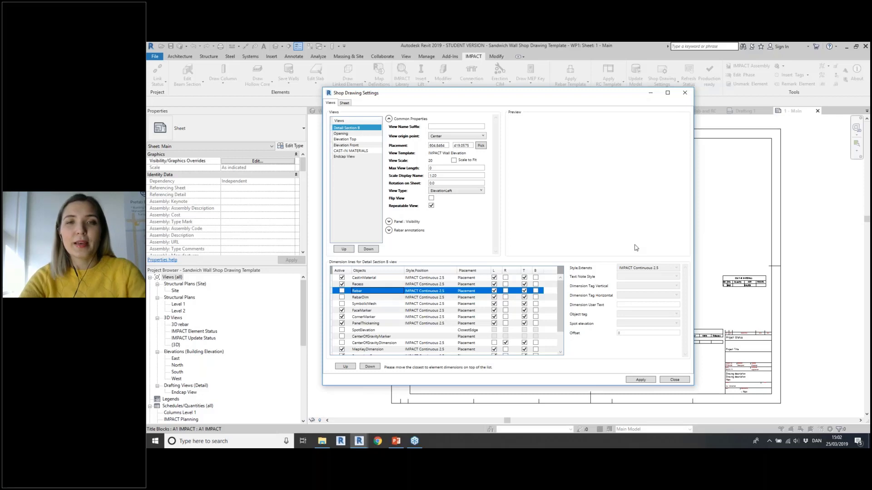
{"action": "left_click", "coordinate": [345, 104]}
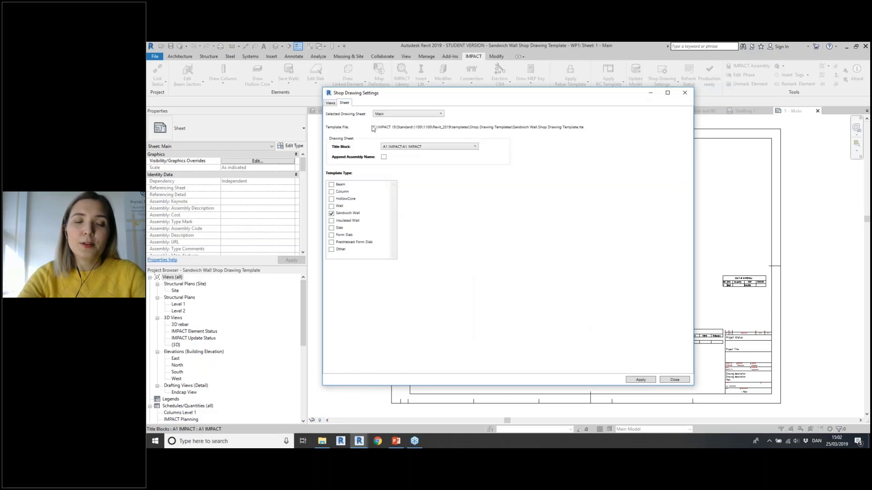
{"action": "left_click", "coordinate": [415, 114]}
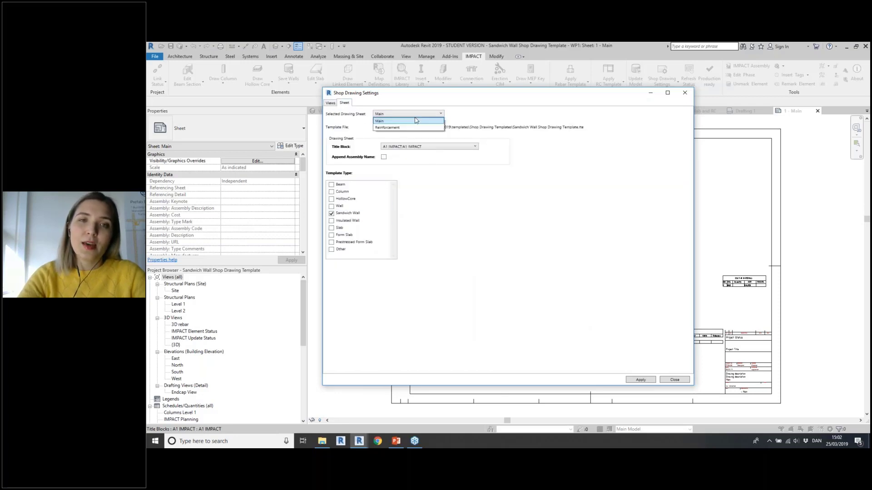
{"action": "left_click", "coordinate": [399, 116]}
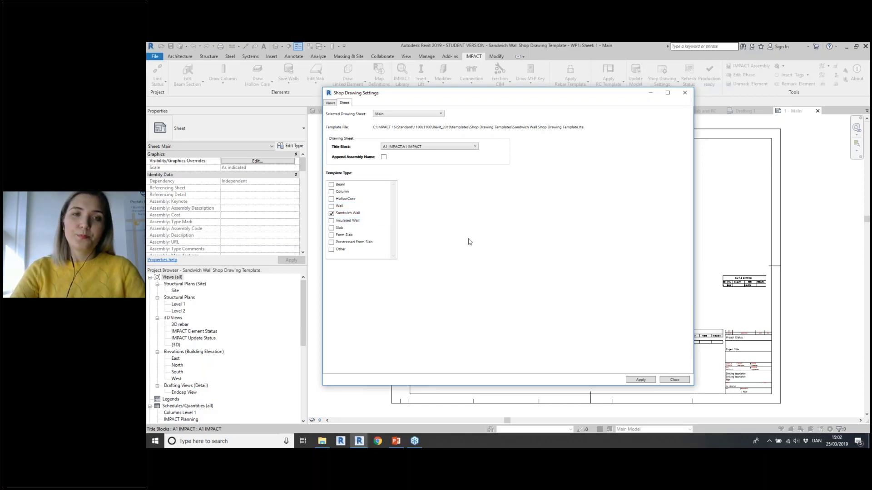
Expand the panel visibility settings of the Detail Section B view and examine the template drawing behind the settings window
{"action": "left_click", "coordinate": [330, 103]}
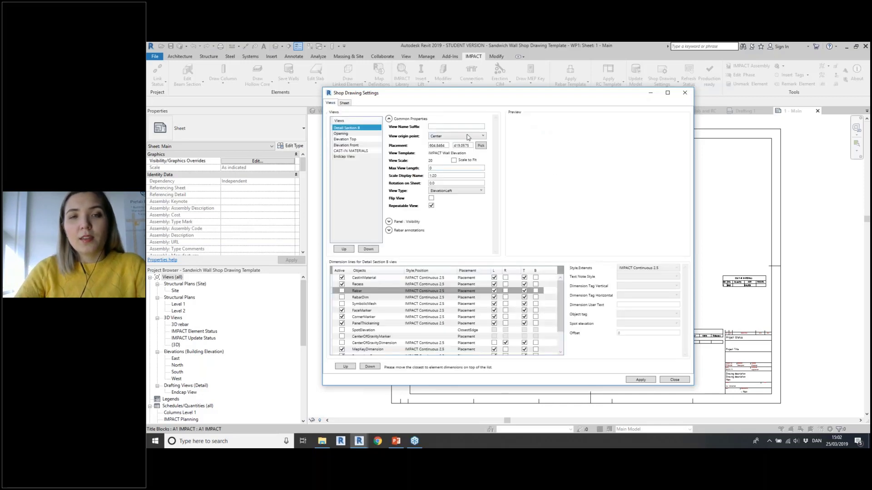
{"action": "left_click", "coordinate": [389, 222]}
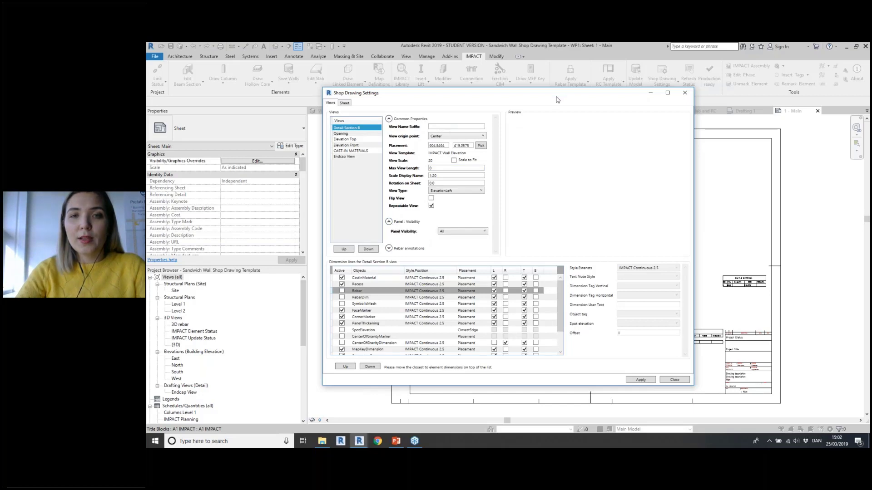
{"action": "left_click_drag", "start_coordinate": [557, 100], "coordinate": [560, 354]}
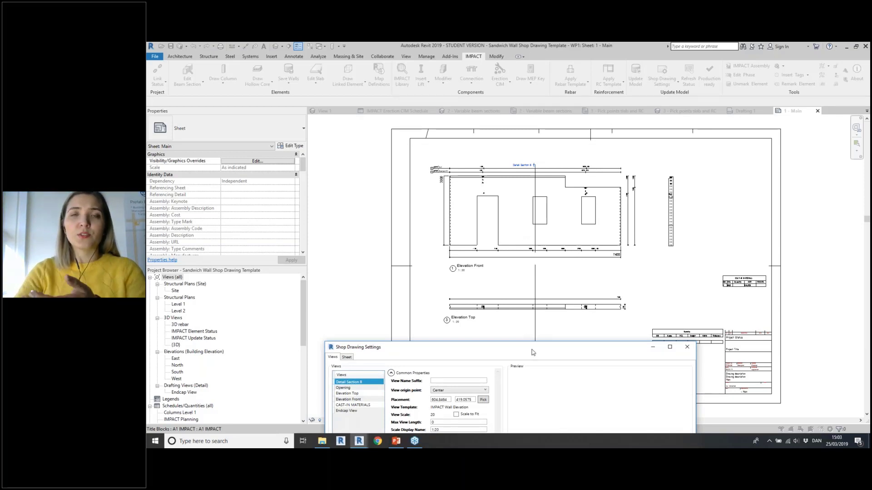
{"action": "left_click_drag", "start_coordinate": [503, 348], "coordinate": [500, 89]}
Review the panel visibility options and dimension line objects of the Elevation Front view
{"action": "left_click", "coordinate": [348, 143]}
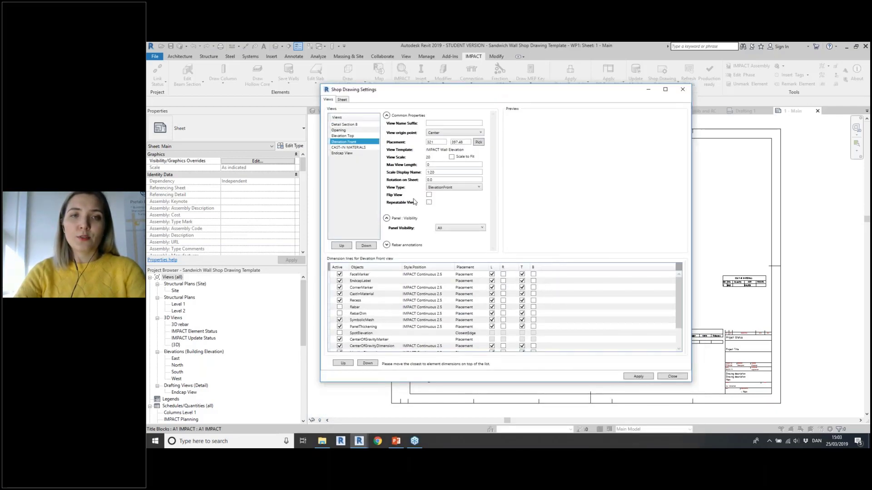
{"action": "left_click", "coordinate": [457, 229]}
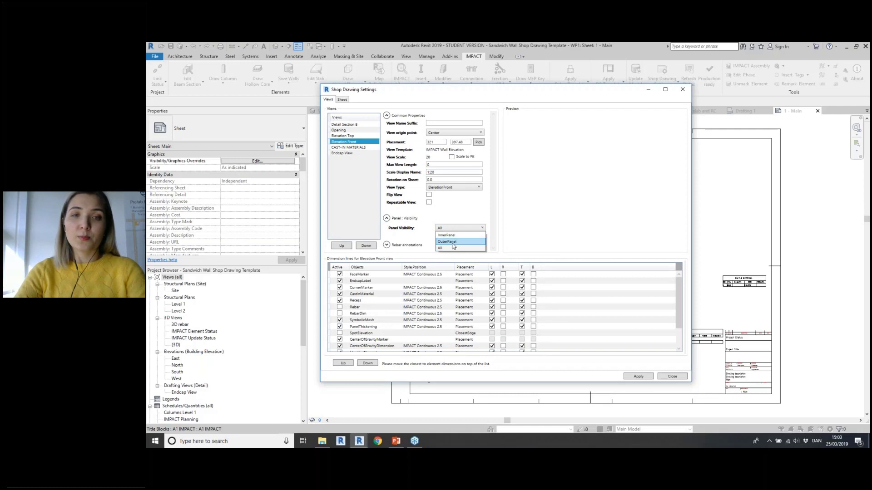
{"action": "left_click", "coordinate": [465, 194]}
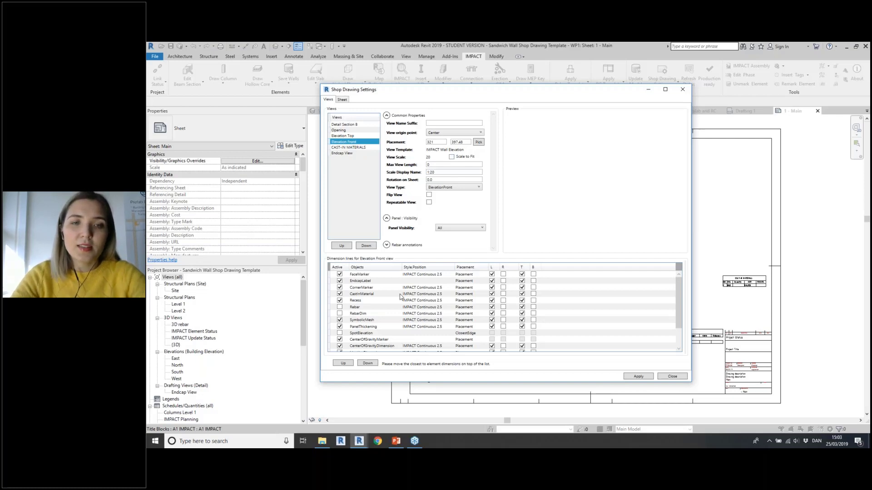
{"action": "scroll", "coordinate": [400, 296], "scroll_direction": "down", "scroll_amount": 2}
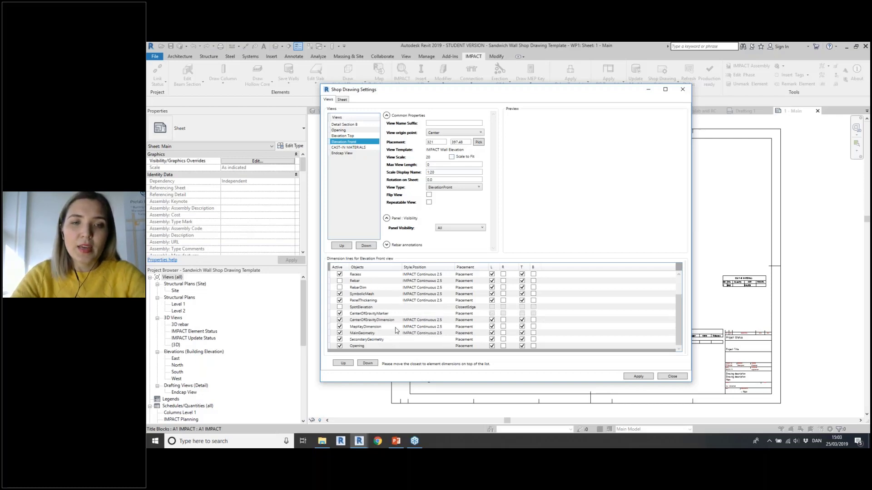
Set the placement of the Opening dimension line in the Elevation Front view to ClosestObject
{"action": "left_click", "coordinate": [367, 346]}
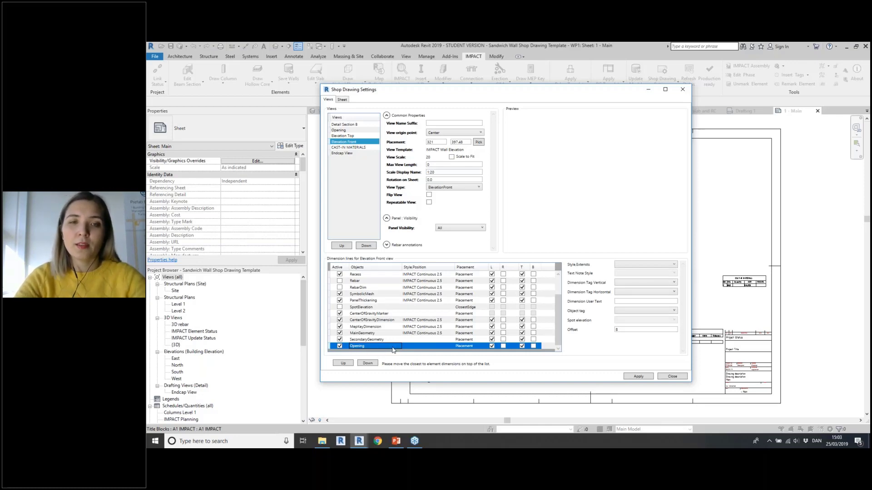
{"action": "left_click", "coordinate": [478, 348]}
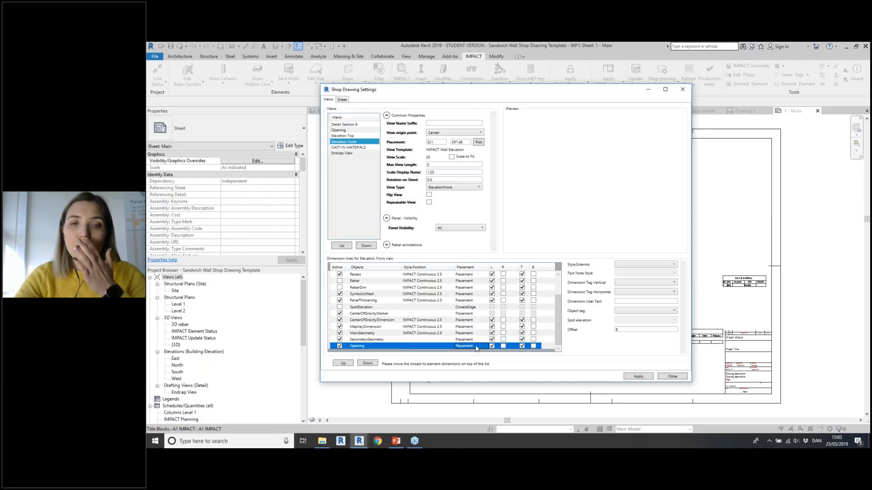
{"action": "left_click", "coordinate": [479, 351]}
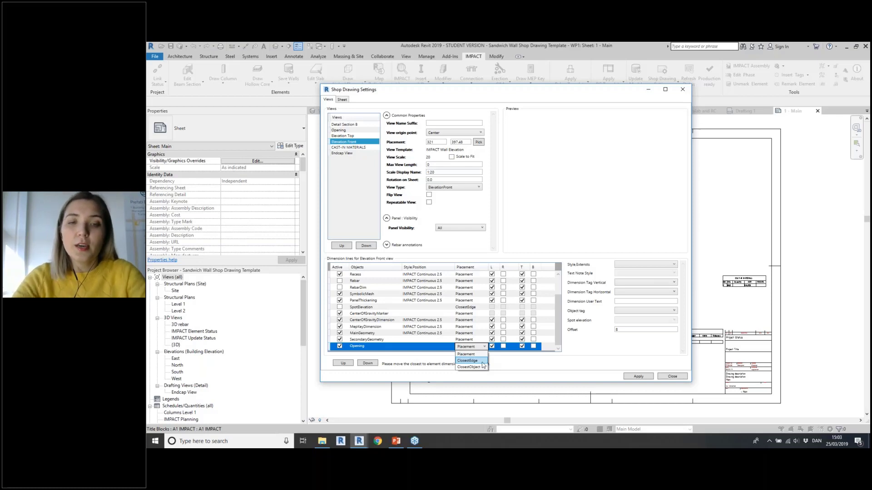
{"action": "left_click", "coordinate": [470, 368]}
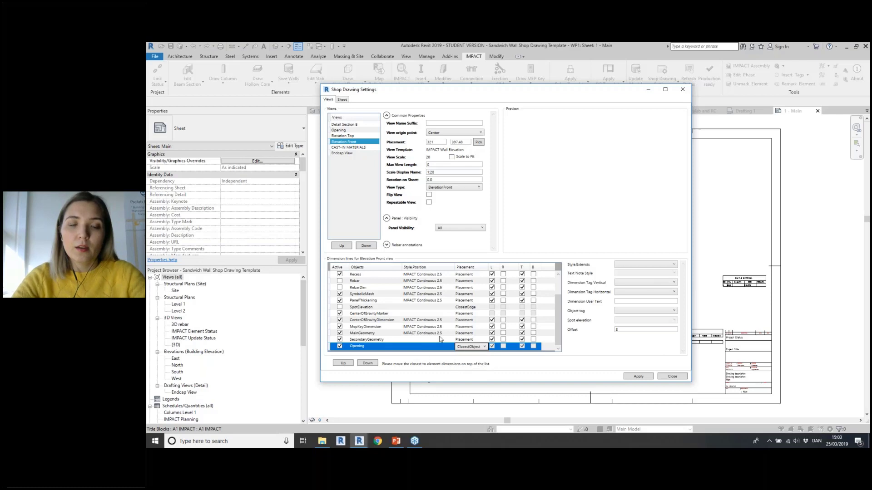
{"action": "scroll", "coordinate": [426, 313], "scroll_direction": "up", "scroll_amount": 1}
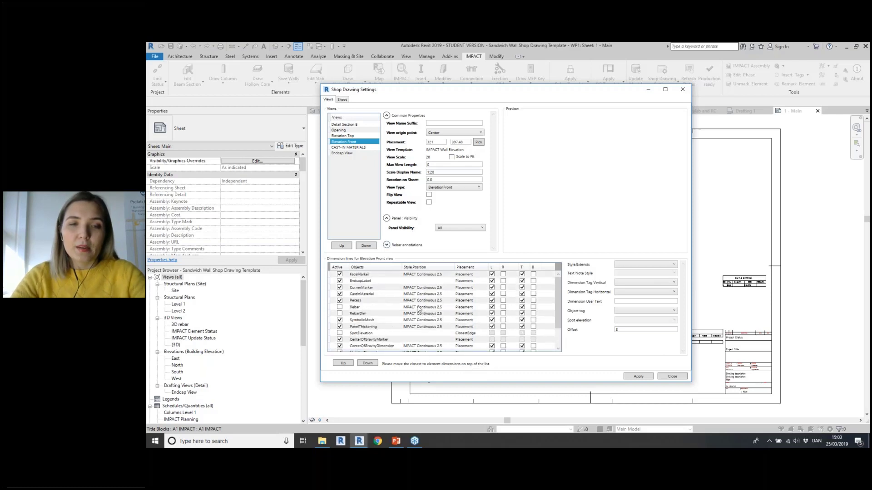
{"action": "scroll", "coordinate": [419, 310], "scroll_direction": "down", "scroll_amount": 1}
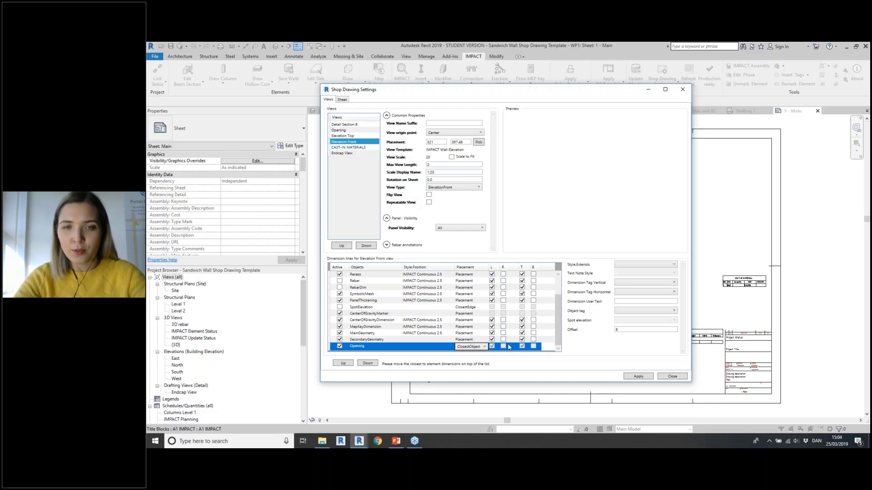
Try placing the Recess dimension lines of the Elevation Front view on the right and bottom sides
{"action": "left_click", "coordinate": [503, 274]}
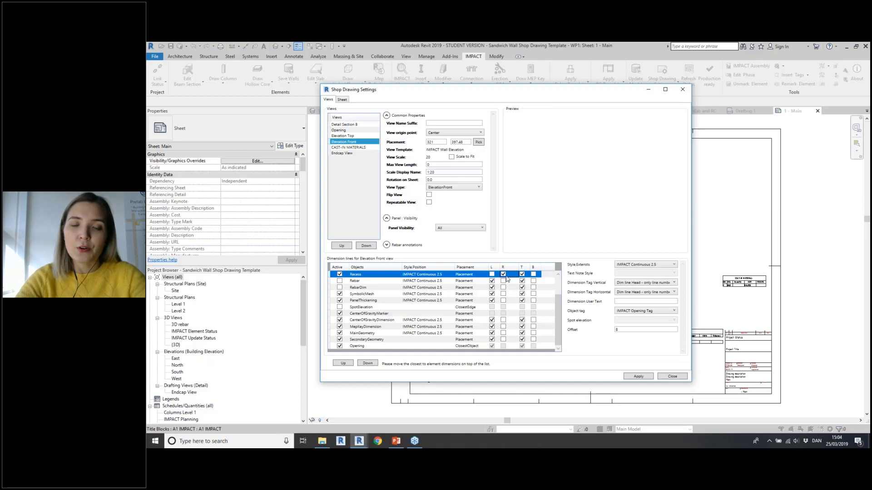
{"action": "left_click", "coordinate": [534, 274]}
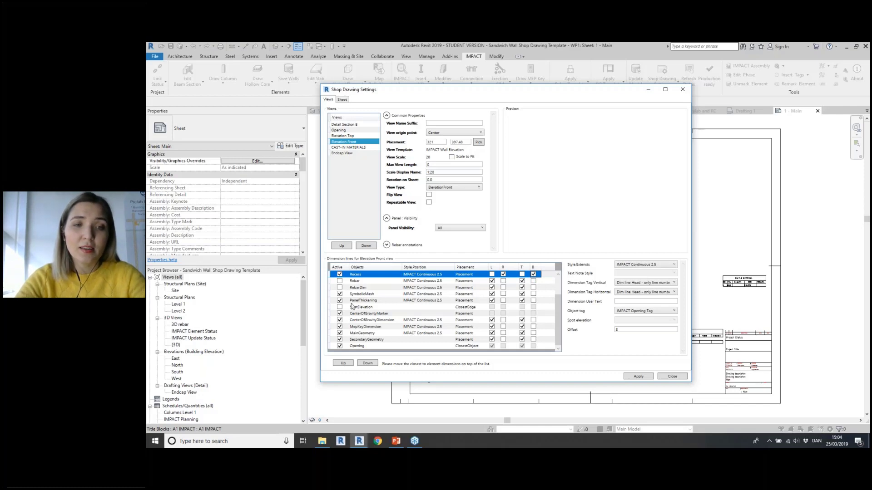
{"action": "left_click_drag", "start_coordinate": [558, 326], "coordinate": [558, 299]}
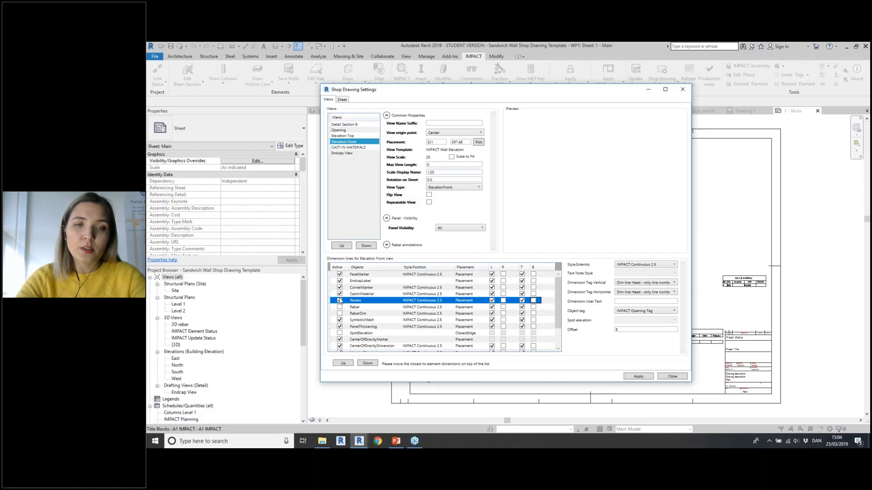
Try turning the EndcapLabel object off and on in the Elevation Front dimension lines, and select SymbolicMesh
{"action": "left_click", "coordinate": [340, 282]}
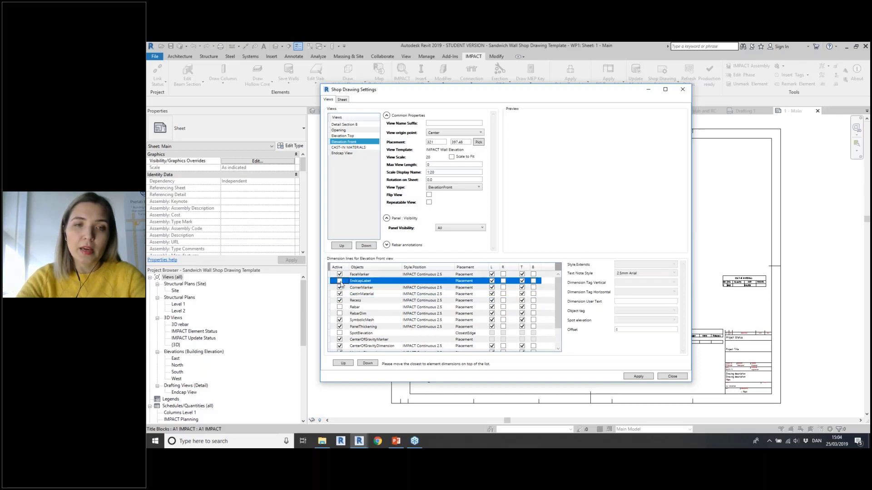
{"action": "left_click", "coordinate": [340, 282]}
{"action": "left_click", "coordinate": [339, 321]}
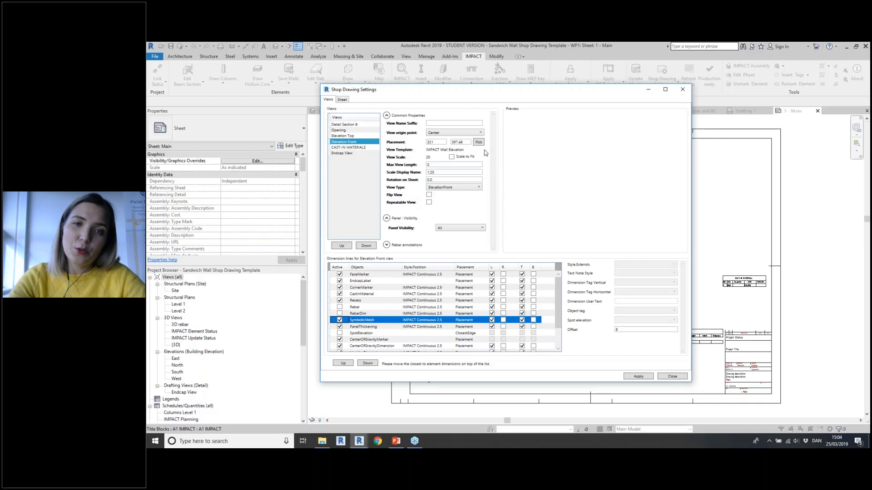
Set the Elevation Front view's origin point to TopRight and pick its location on the template sheet
{"action": "left_click", "coordinate": [361, 143]}
{"action": "left_click", "coordinate": [468, 134]}
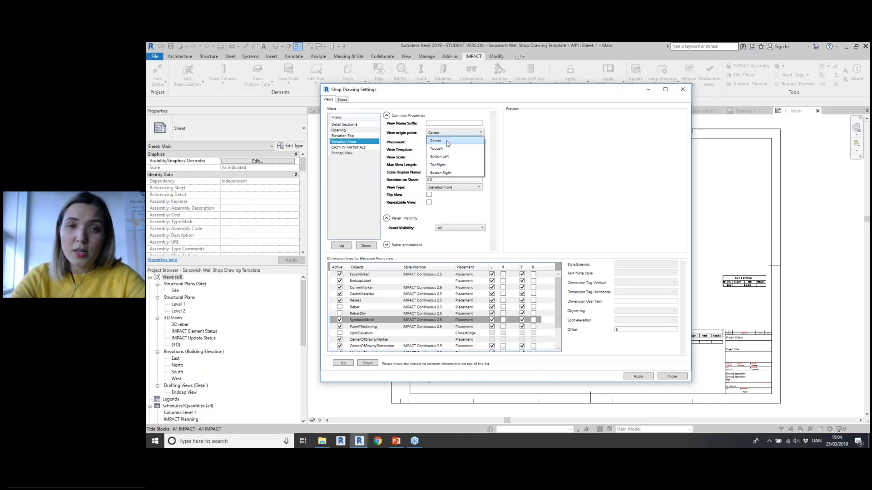
{"action": "left_click", "coordinate": [452, 165]}
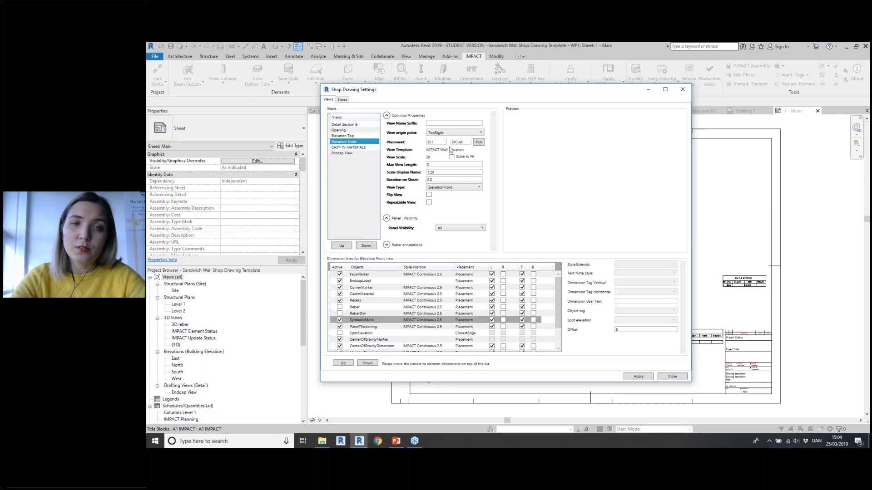
{"action": "left_click", "coordinate": [479, 144]}
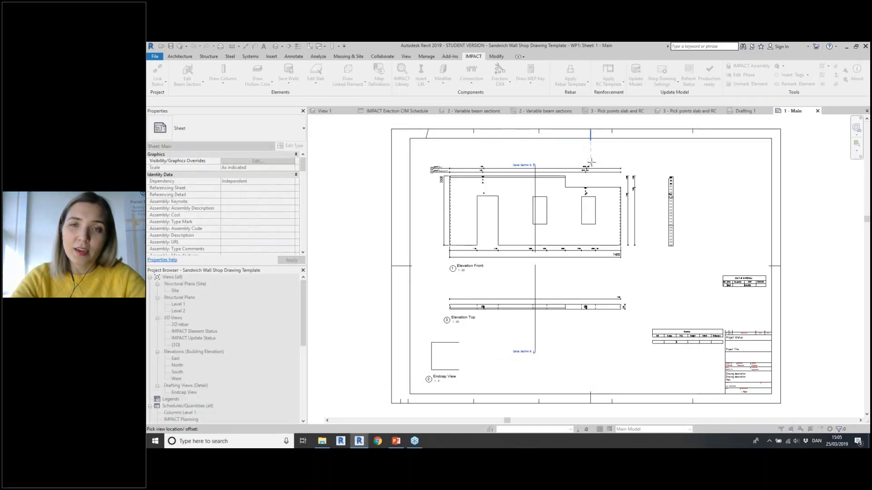
{"action": "left_click", "coordinate": [621, 236]}
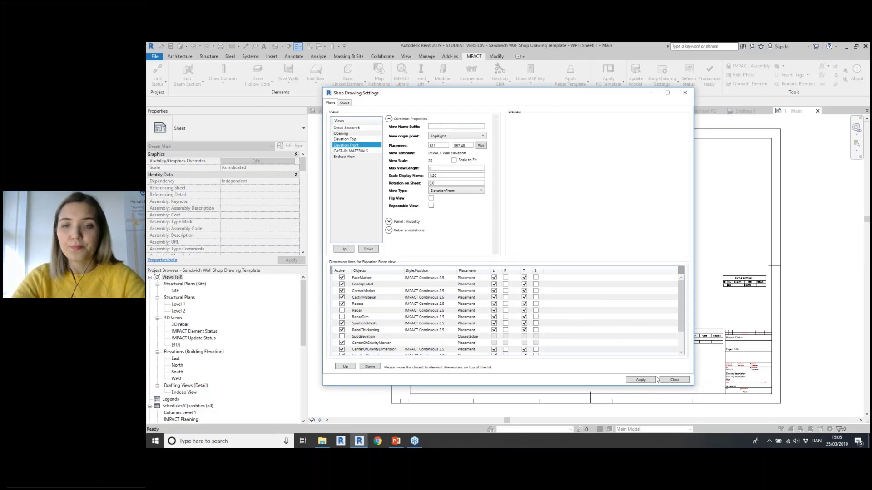
Close the shop drawing settings and the template sheet, and display the project's 1 - Erection CIMs 3D view with both walls
{"action": "left_click", "coordinate": [675, 379]}
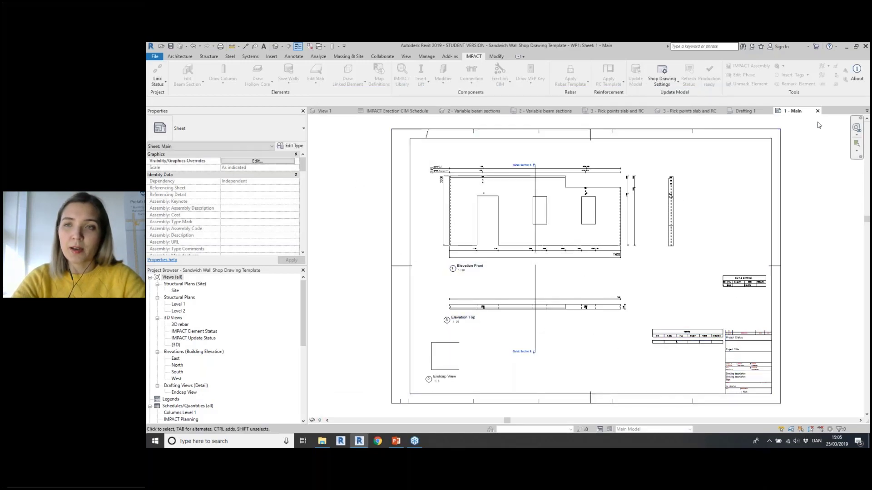
{"action": "left_click", "coordinate": [818, 111]}
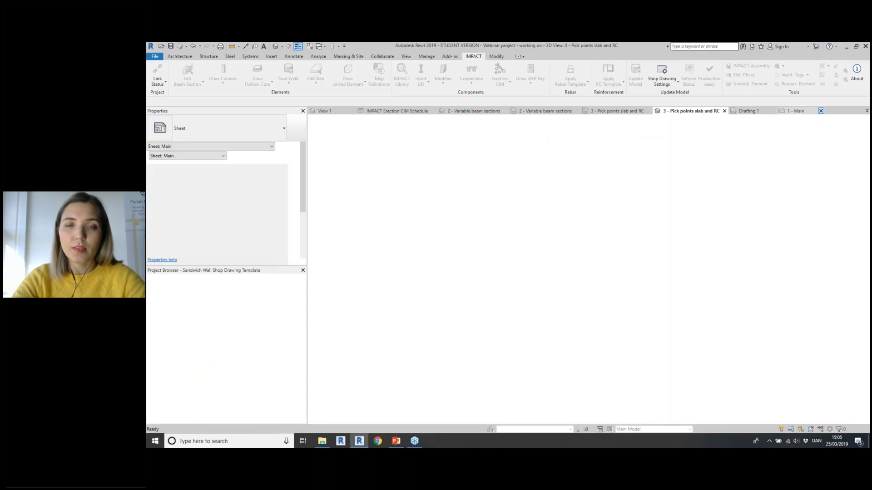
{"action": "left_click", "coordinate": [388, 111]}
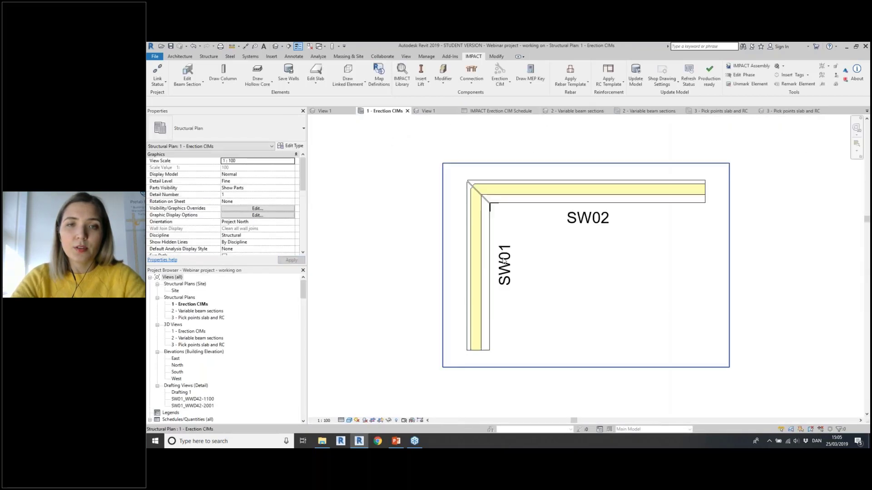
{"action": "double_click", "coordinate": [193, 331]}
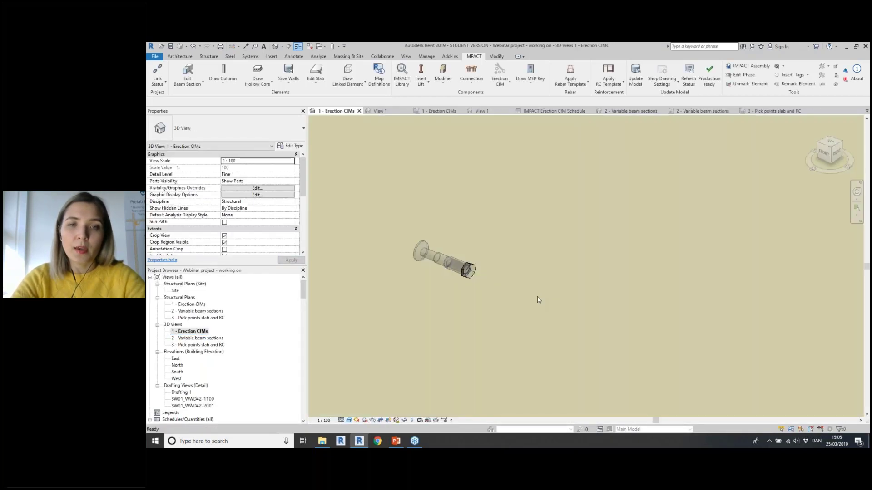
{"action": "middle_click_drag", "start_coordinate": [560, 298], "coordinate": [464, 238]}
{"action": "scroll", "coordinate": [468, 236], "scroll_direction": "down", "scroll_amount": 1}
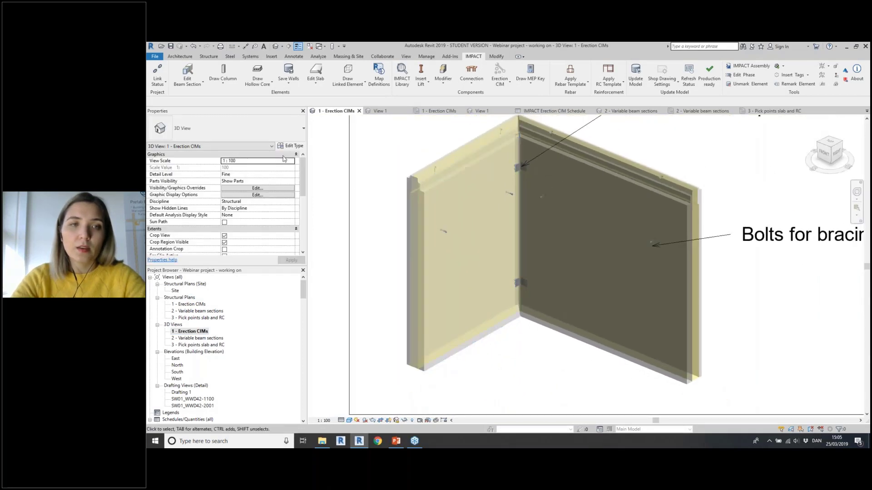
Set the parts visibility of the 1 - Erection CIMs 3D view to Show Original
{"action": "left_click", "coordinate": [257, 181]}
{"action": "left_click", "coordinate": [292, 181]}
{"action": "left_click", "coordinate": [236, 193]}
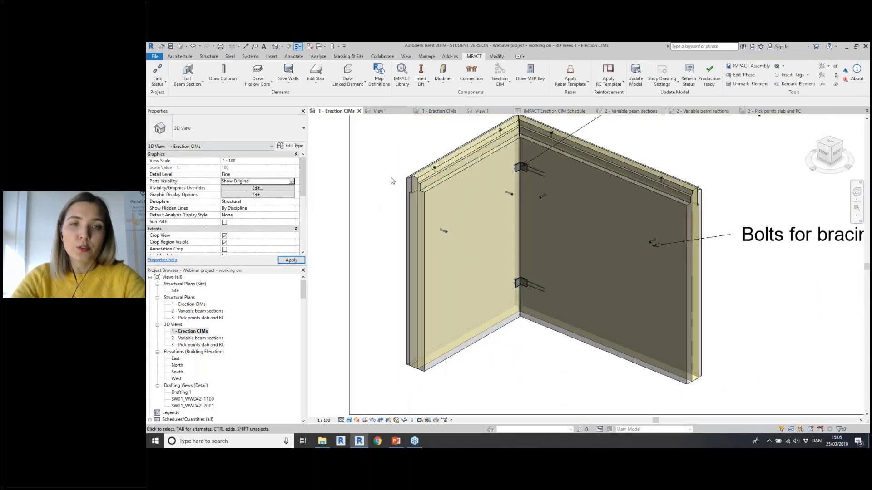
Place an M_Window-Square Opening window of type 0400 x 600mm in wall SW01
{"action": "left_click", "coordinate": [180, 56]}
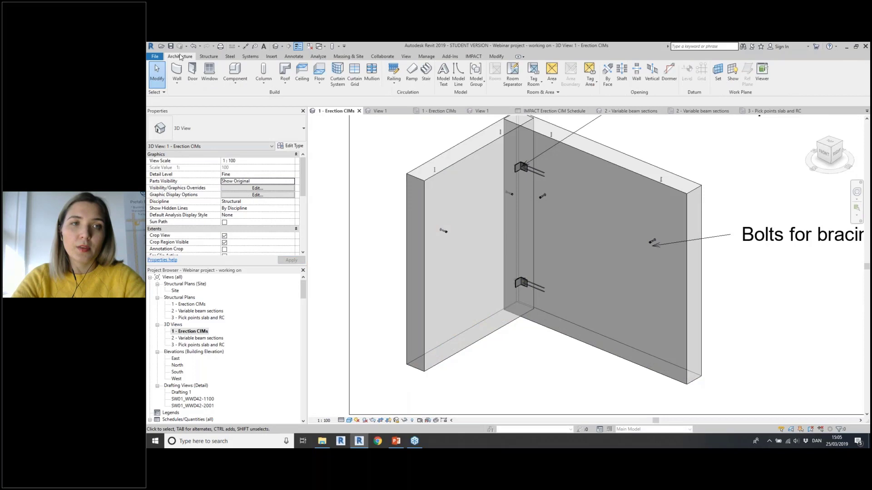
{"action": "left_click", "coordinate": [210, 72]}
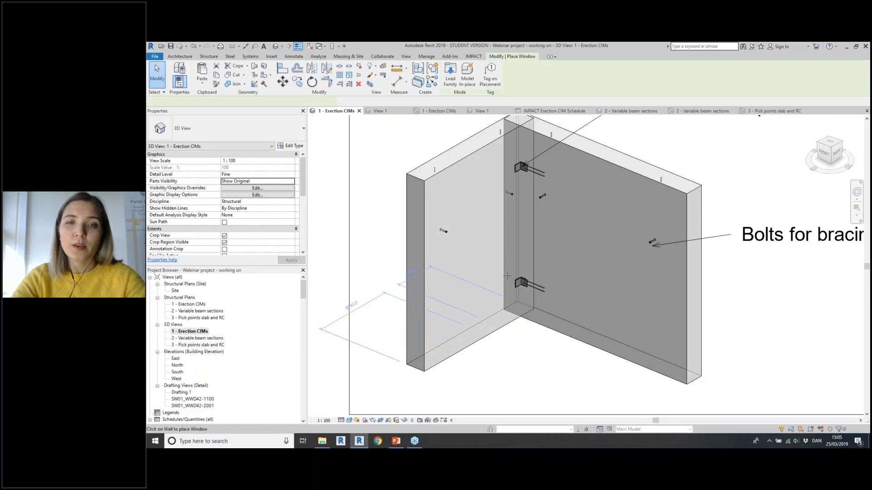
{"action": "left_click", "coordinate": [504, 260]}
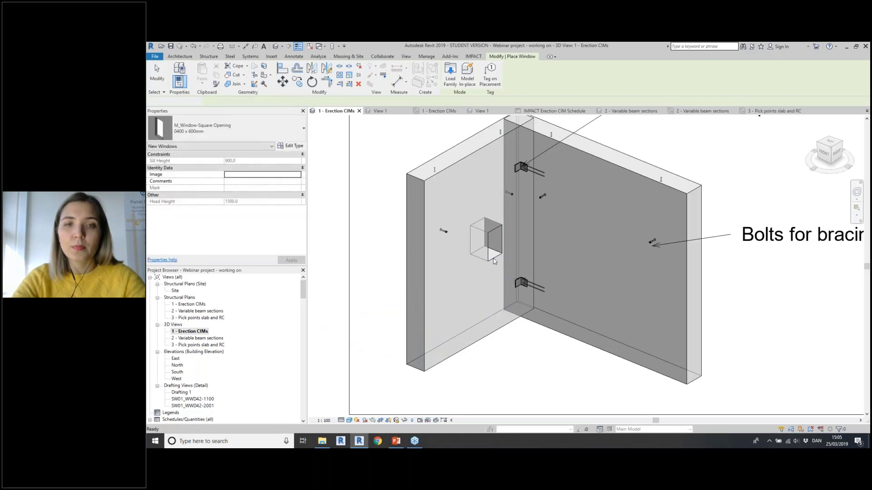
{"action": "key", "text": "Escape"}
{"action": "key", "text": "Escape"}
Change the new window opening in wall SW01 to type 0900 x 600mm
{"action": "left_click", "coordinate": [484, 258]}
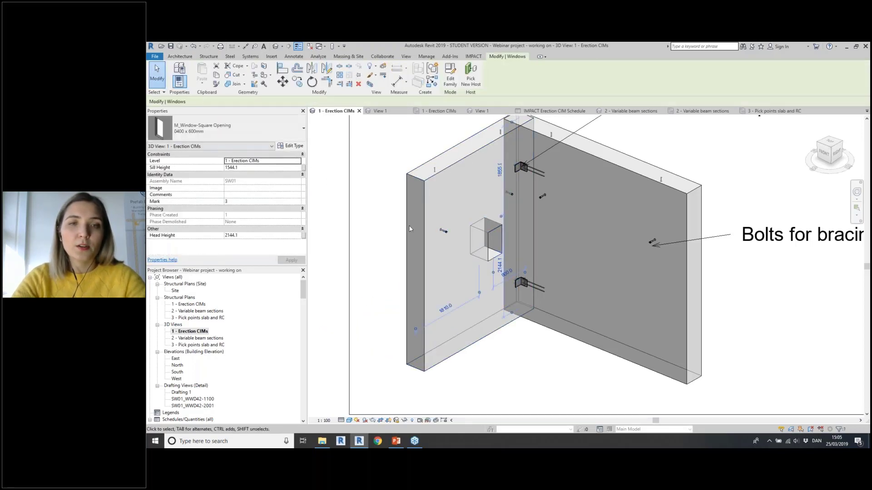
{"action": "left_click", "coordinate": [247, 131]}
{"action": "scroll", "coordinate": [213, 202], "scroll_direction": "up", "scroll_amount": 2}
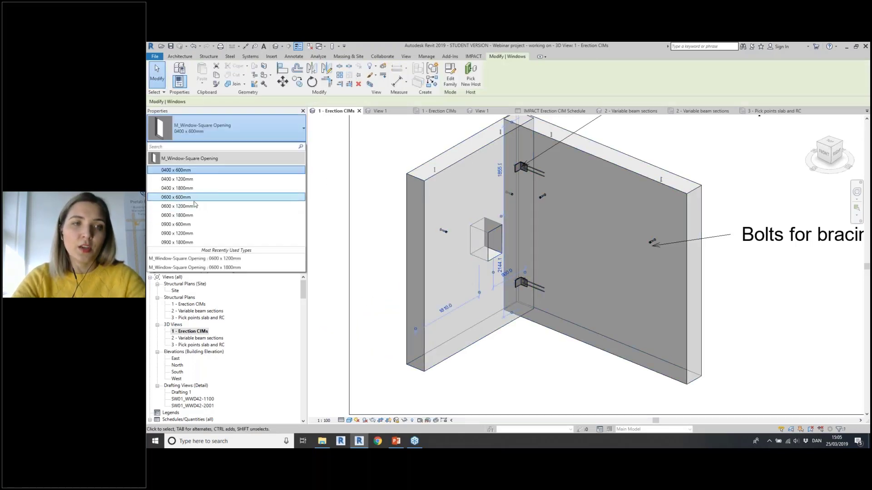
{"action": "left_click", "coordinate": [191, 227]}
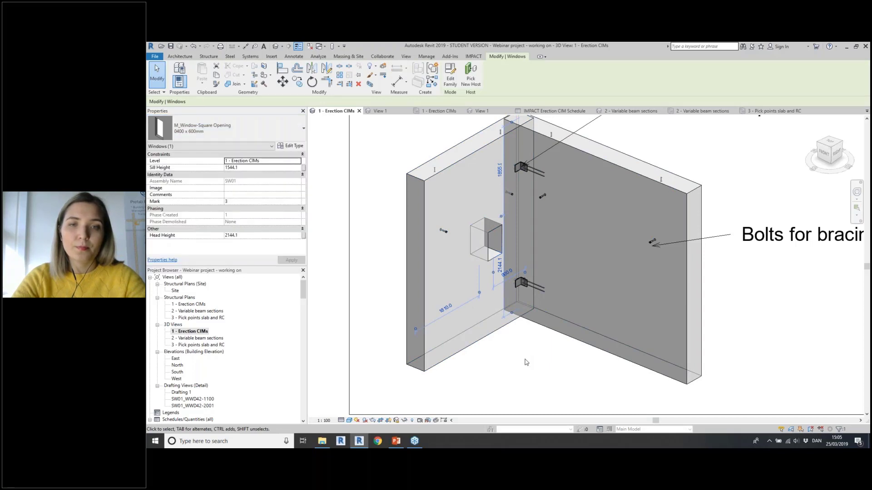
{"action": "left_click", "coordinate": [557, 257]}
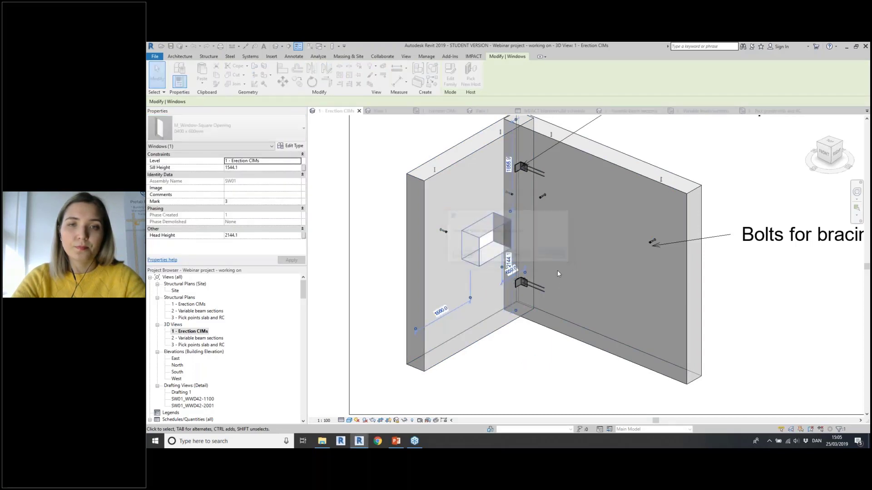
{"action": "left_click", "coordinate": [540, 368]}
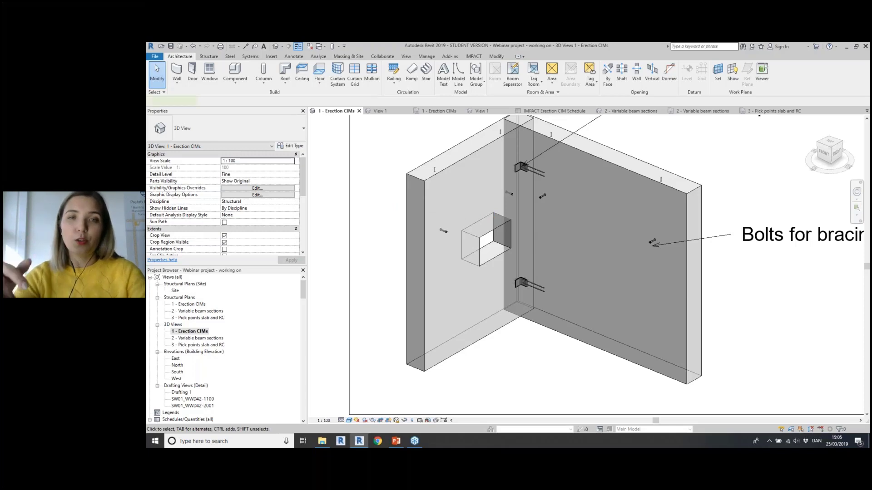
Select wall SW01 together with its window opening and save it with Save Walls
{"action": "scroll", "coordinate": [453, 213], "scroll_direction": "down", "scroll_amount": 2}
{"action": "left_click", "coordinate": [452, 212]}
{"action": "left_click", "coordinate": [481, 317]}
{"action": "left_click_drag", "start_coordinate": [435, 146], "coordinate": [410, 222]}
{"action": "left_click", "coordinate": [472, 56]}
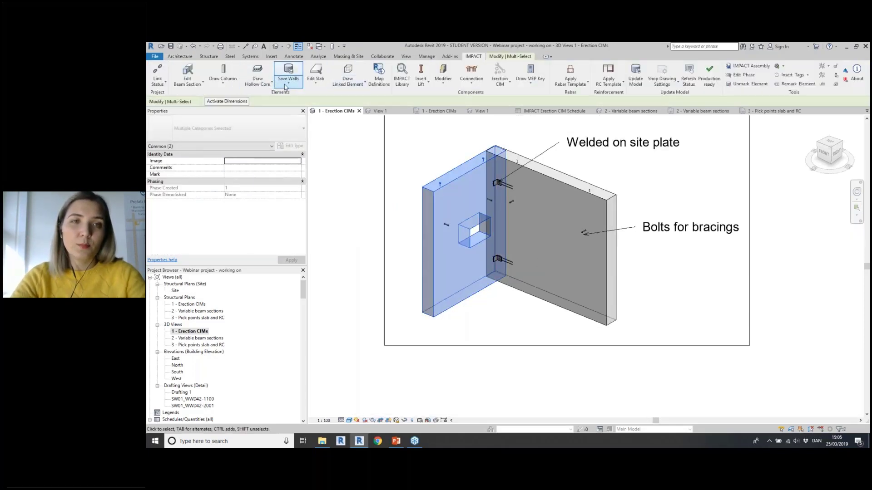
{"action": "left_click", "coordinate": [288, 84]}
{"action": "left_click", "coordinate": [308, 131]}
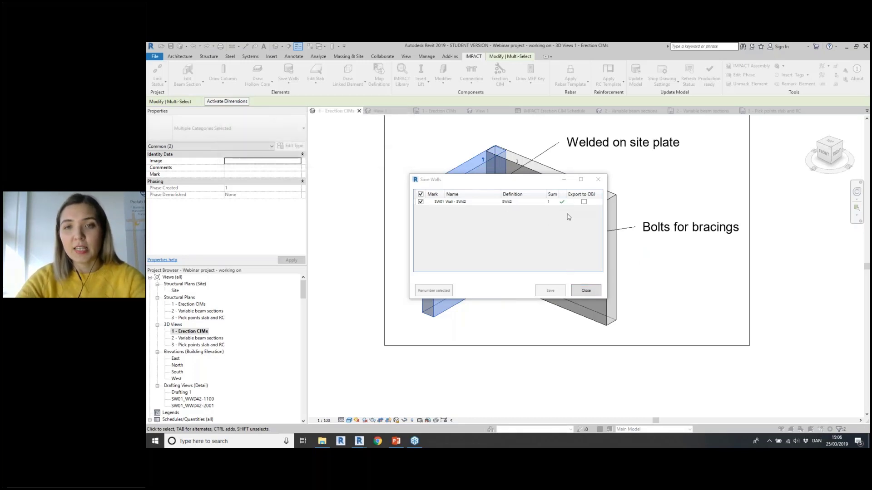
{"action": "left_click", "coordinate": [586, 292]}
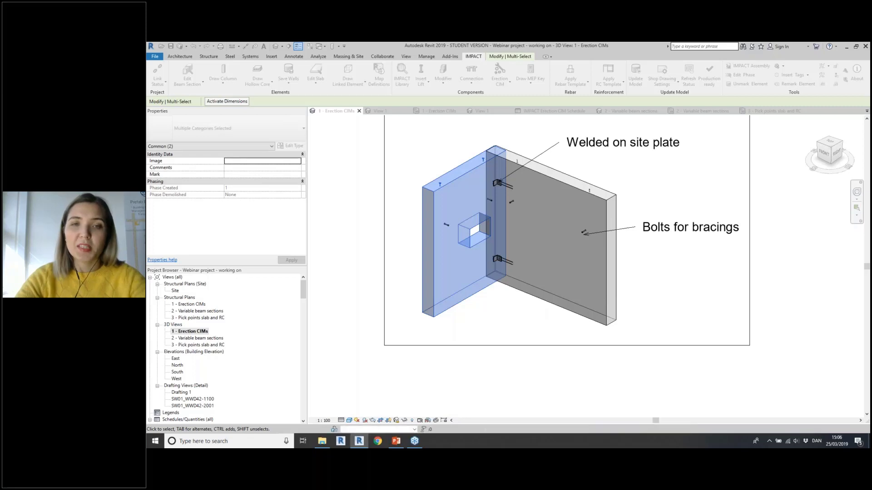
Create wall SW01's shop drawing from the Sandwich Wall Shop Drawing Template, replacing its existing drawing
{"action": "left_click", "coordinate": [416, 215]}
{"action": "left_click", "coordinate": [473, 56]}
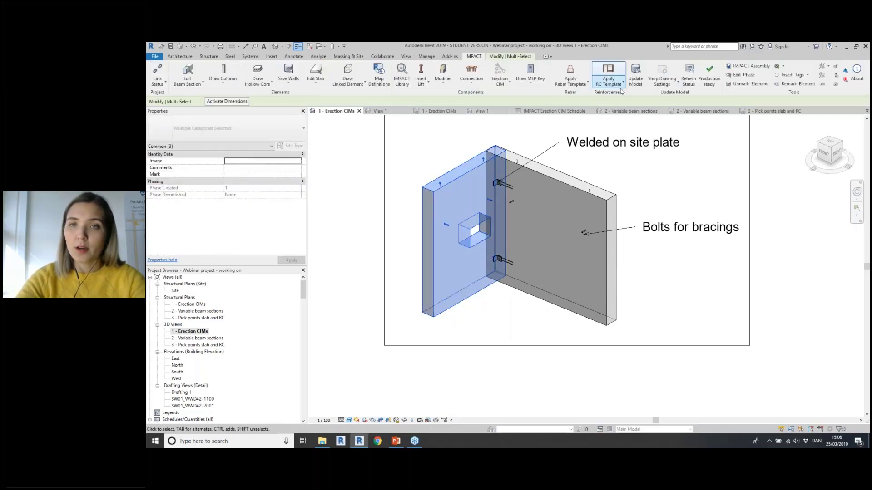
{"action": "left_click", "coordinate": [663, 81]}
{"action": "left_click", "coordinate": [674, 96]}
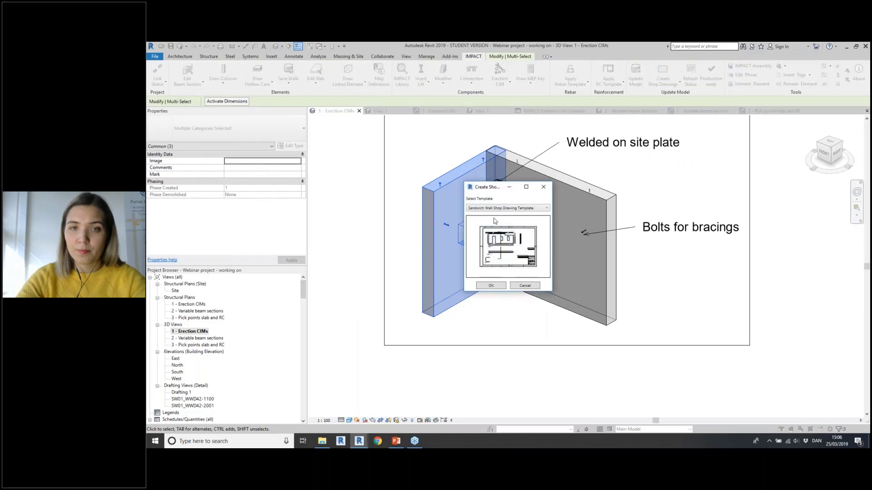
{"action": "left_click", "coordinate": [525, 211]}
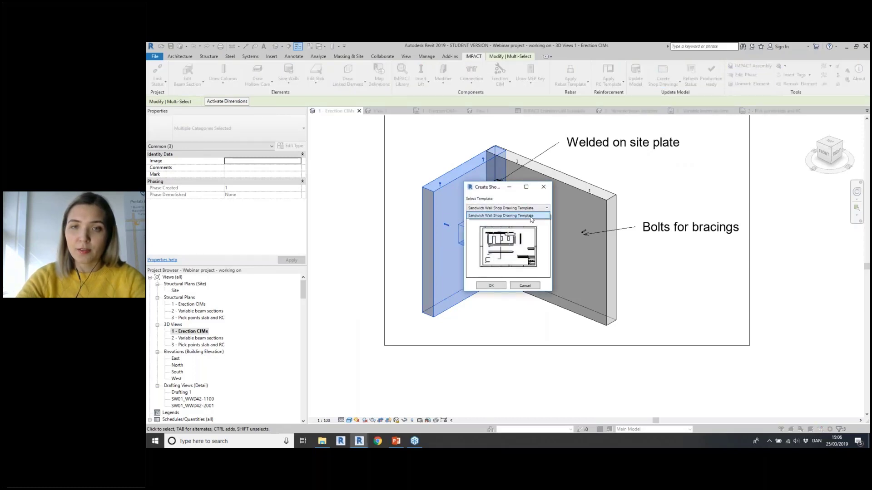
{"action": "left_click", "coordinate": [532, 216]}
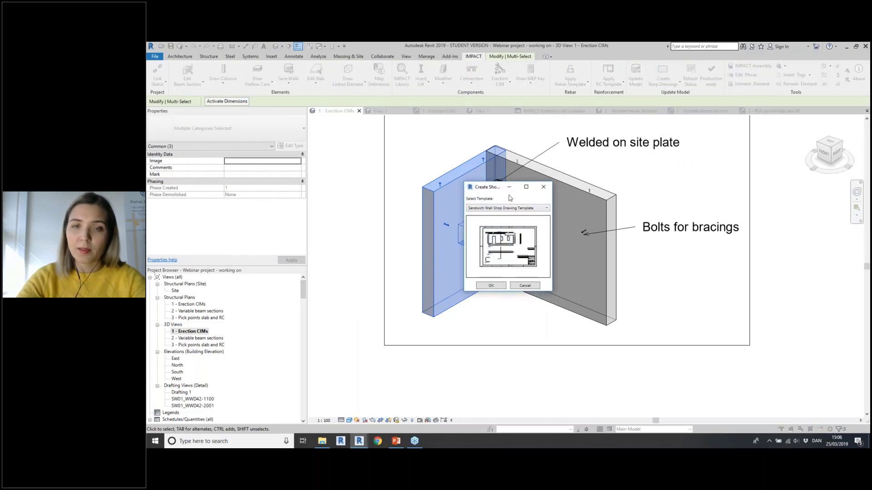
{"action": "left_click", "coordinate": [528, 210]}
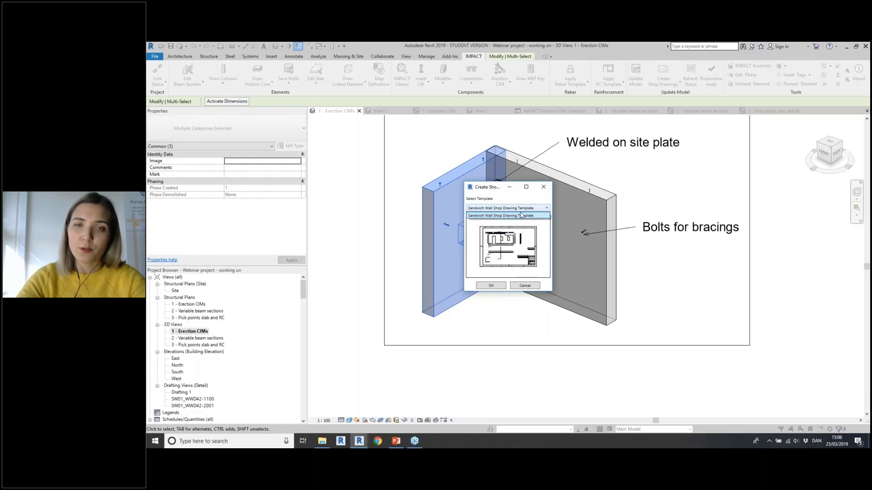
{"action": "left_click", "coordinate": [531, 216]}
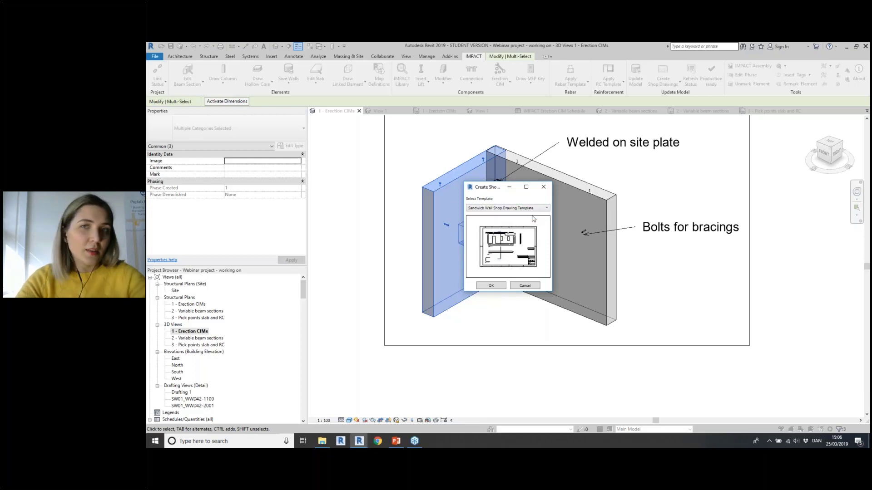
{"action": "left_click", "coordinate": [500, 285]}
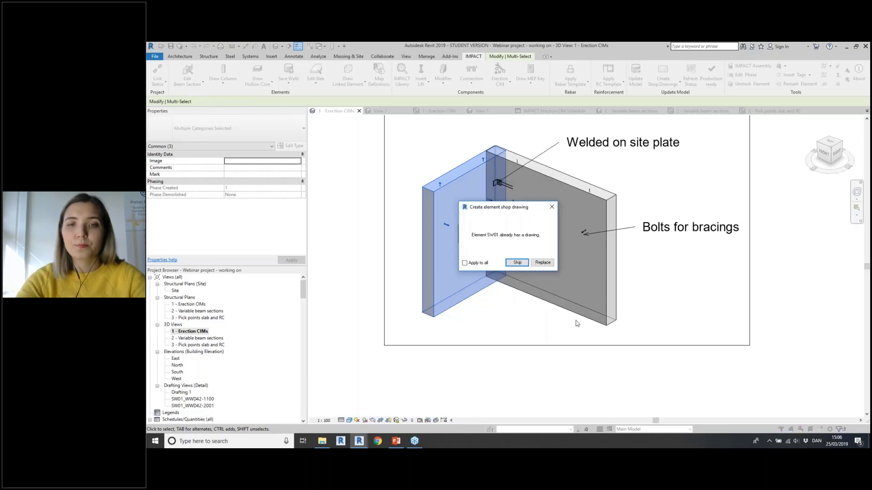
{"action": "left_click", "coordinate": [553, 265]}
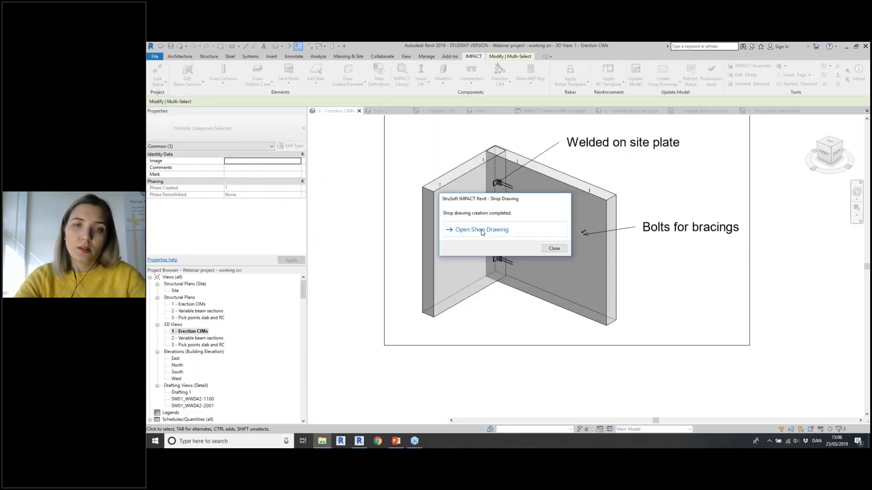
Open the new SW01 shop drawing and move the Elevation Front viewport up, clear of the Elevation Top view
{"action": "left_click", "coordinate": [553, 247]}
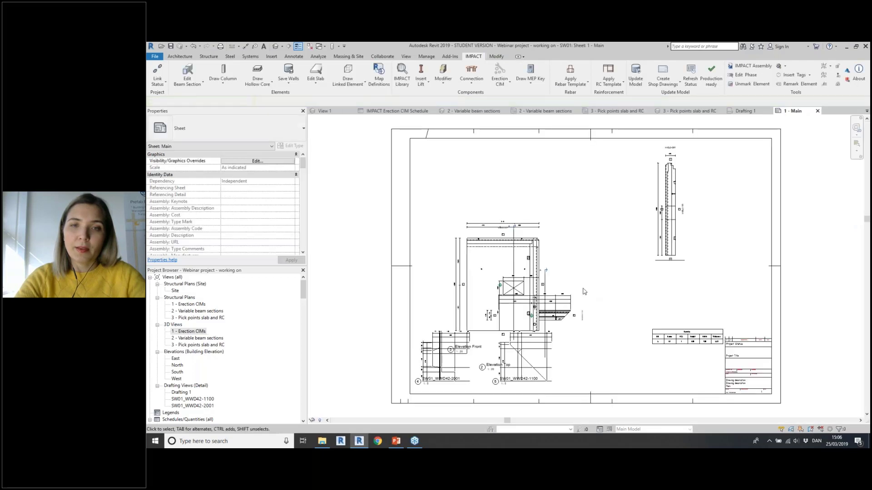
{"action": "left_click", "coordinate": [512, 257]}
{"action": "left_click_drag", "start_coordinate": [512, 257], "coordinate": [552, 210]}
{"action": "double_click", "coordinate": [545, 218]}
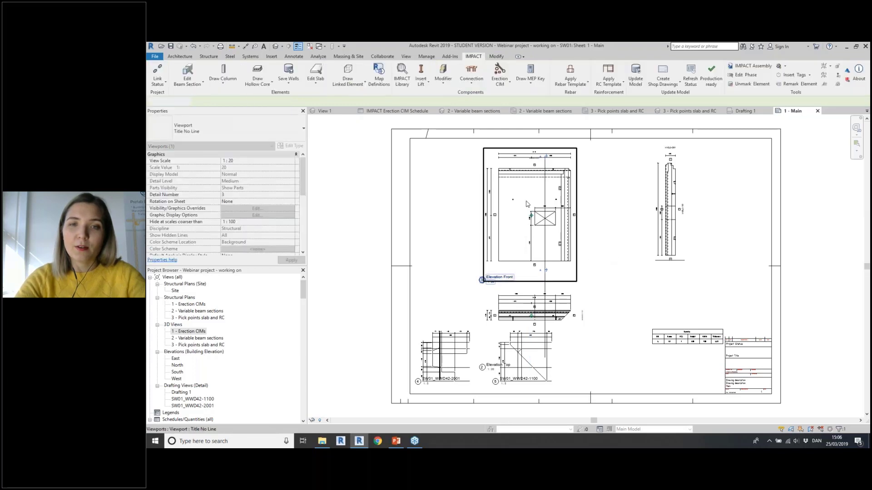
Examine the window opening's dimensions in Elevation Front and the side section view beside it
{"action": "scroll", "coordinate": [545, 218], "scroll_direction": "up", "scroll_amount": 5}
{"action": "middle_click_drag", "start_coordinate": [563, 243], "coordinate": [531, 217]}
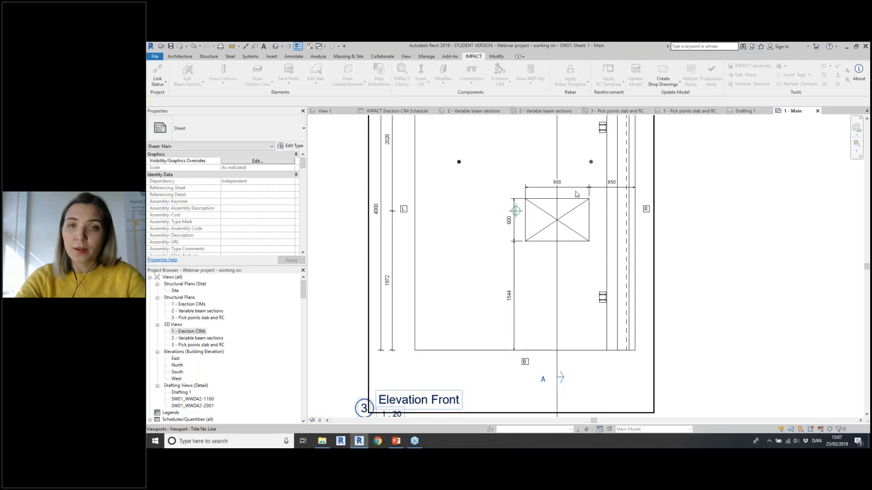
{"action": "scroll", "coordinate": [658, 230], "scroll_direction": "down", "scroll_amount": 5}
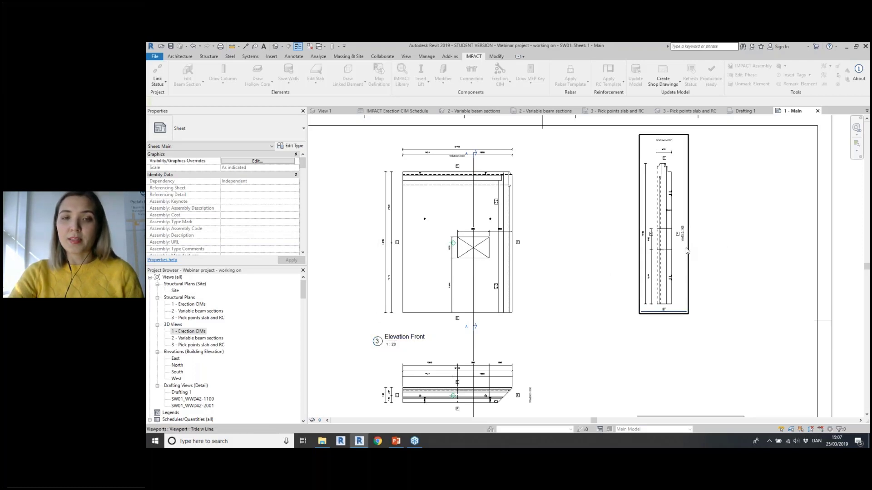
{"action": "scroll", "coordinate": [681, 254], "scroll_direction": "down", "scroll_amount": 1}
{"action": "scroll", "coordinate": [638, 305], "scroll_direction": "up", "scroll_amount": 1}
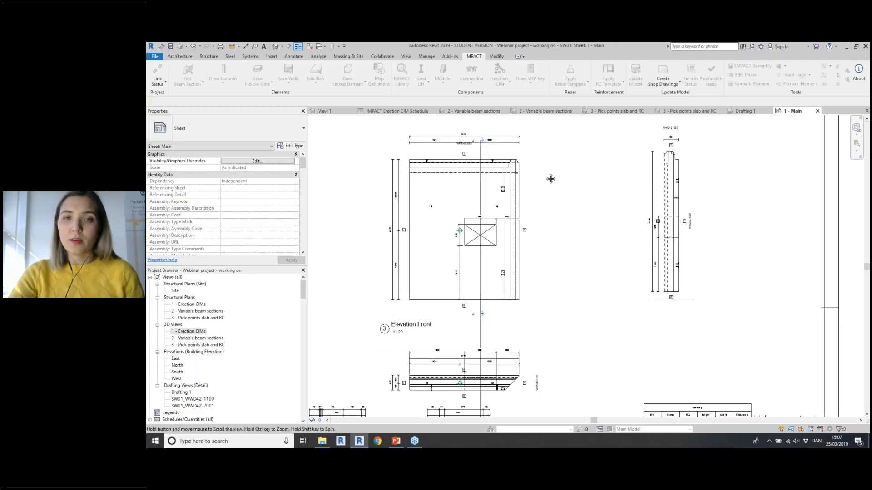
Examine the Opening schedule, Elevation Top and the detail sections on the SW01 sheet
{"action": "scroll", "coordinate": [579, 191], "scroll_direction": "down", "scroll_amount": 3}
{"action": "scroll", "coordinate": [638, 309], "scroll_direction": "up", "scroll_amount": 3}
{"action": "scroll", "coordinate": [625, 282], "scroll_direction": "up", "scroll_amount": 3}
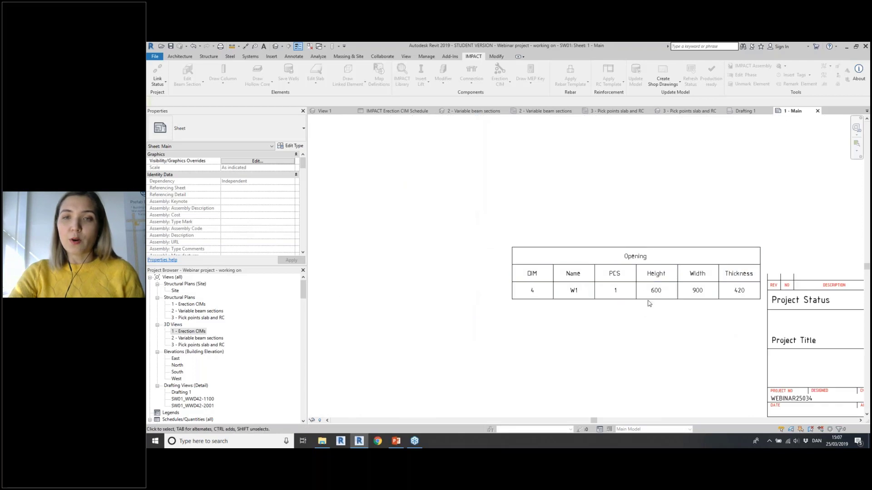
{"action": "scroll", "coordinate": [558, 284], "scroll_direction": "down", "scroll_amount": 2}
{"action": "middle_click_drag", "start_coordinate": [566, 280], "coordinate": [749, 295]}
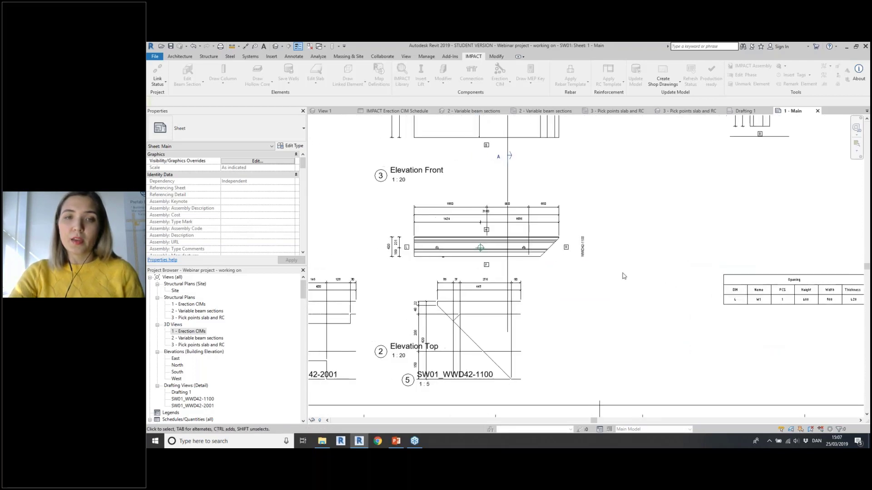
{"action": "scroll", "coordinate": [631, 286], "scroll_direction": "down", "scroll_amount": 2}
{"action": "middle_click_drag", "start_coordinate": [606, 288], "coordinate": [647, 290]}
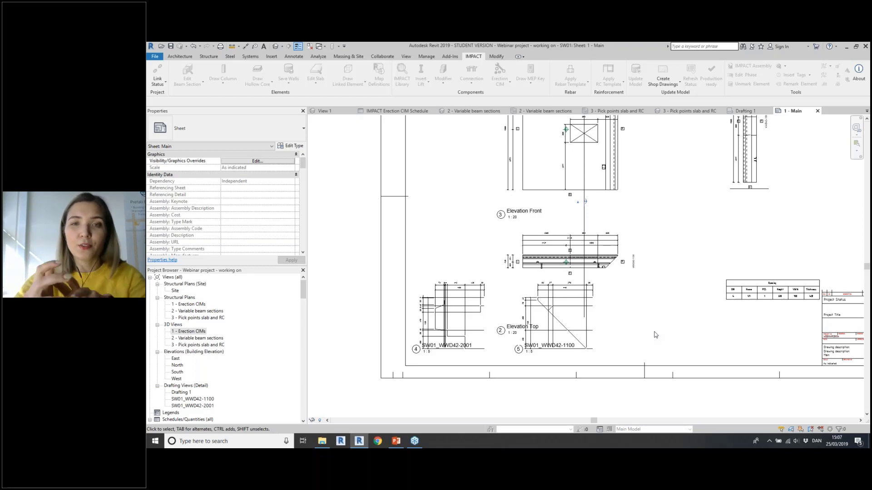
{"action": "scroll", "coordinate": [631, 272], "scroll_direction": "down", "scroll_amount": 4}
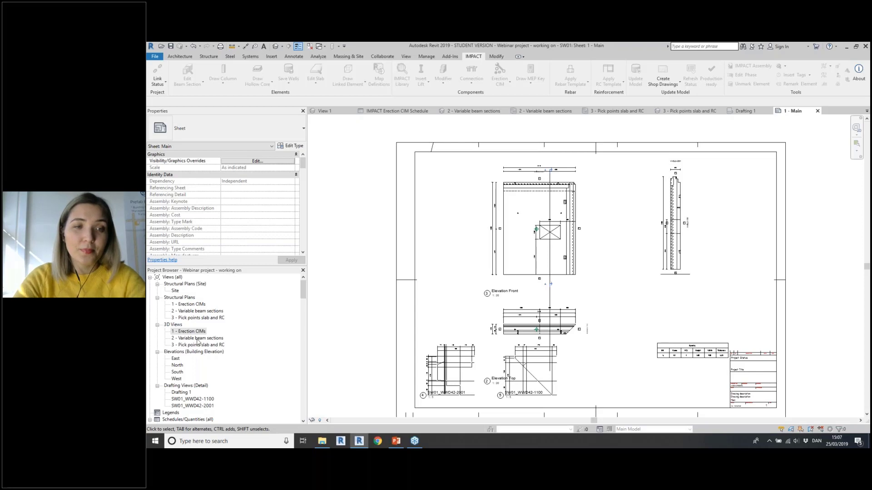
Open the 1 - Erection CIMs structural plan and check the Shop Drawing Templates slide in PowerPoint before returning to Revit
{"action": "double_click", "coordinate": [191, 304]}
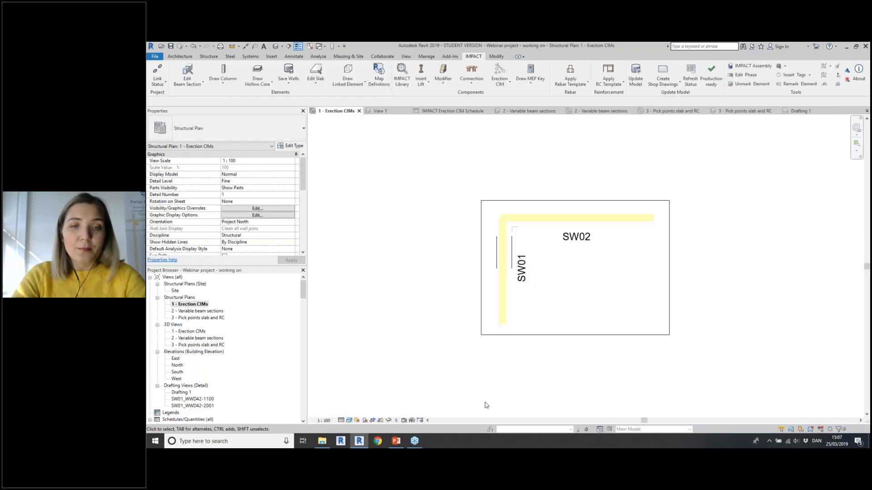
{"action": "key", "text": "alt+Tab"}
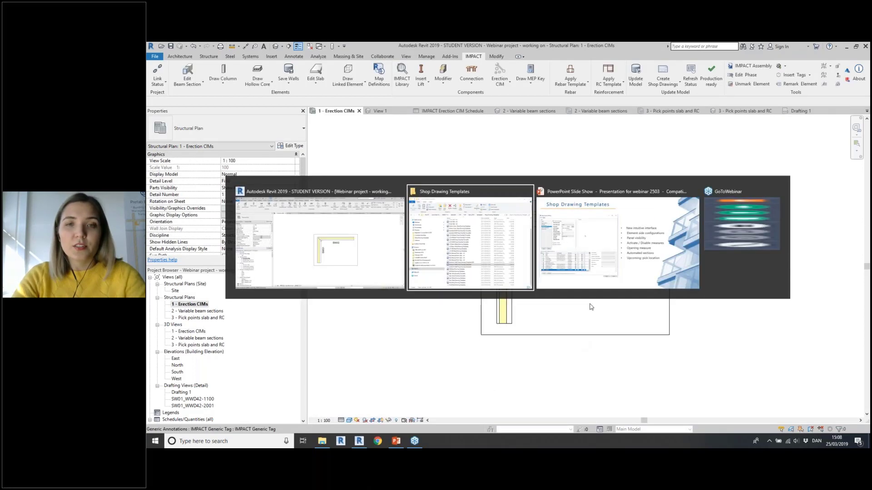
{"action": "left_click", "coordinate": [591, 261]}
{"action": "key", "text": "Right"}
{"action": "key", "text": "Left"}
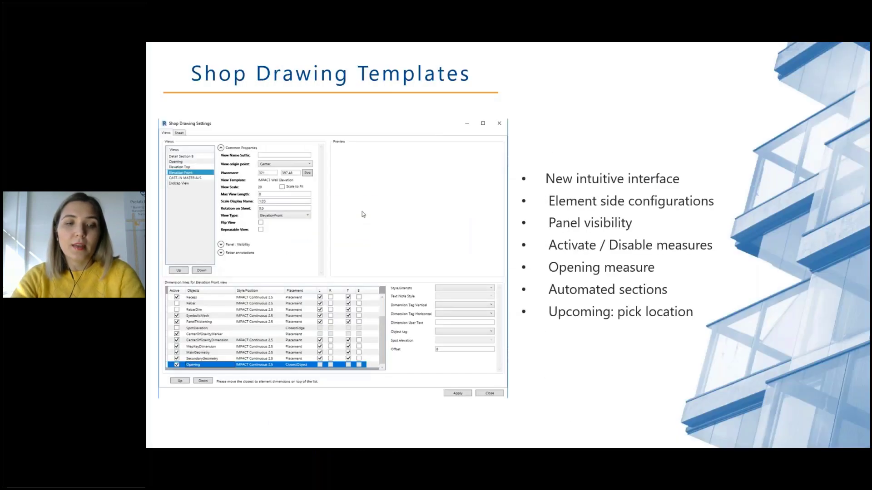
{"action": "key", "text": "alt+Tab"}
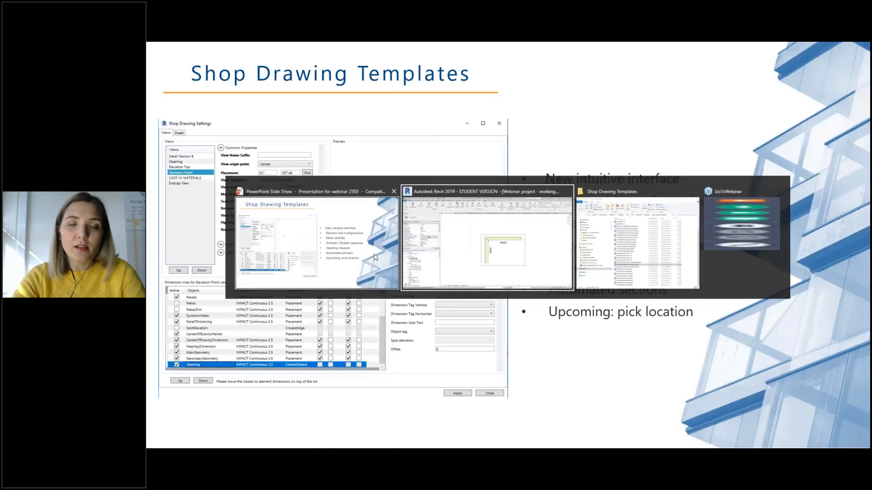
{"action": "left_click", "coordinate": [534, 262]}
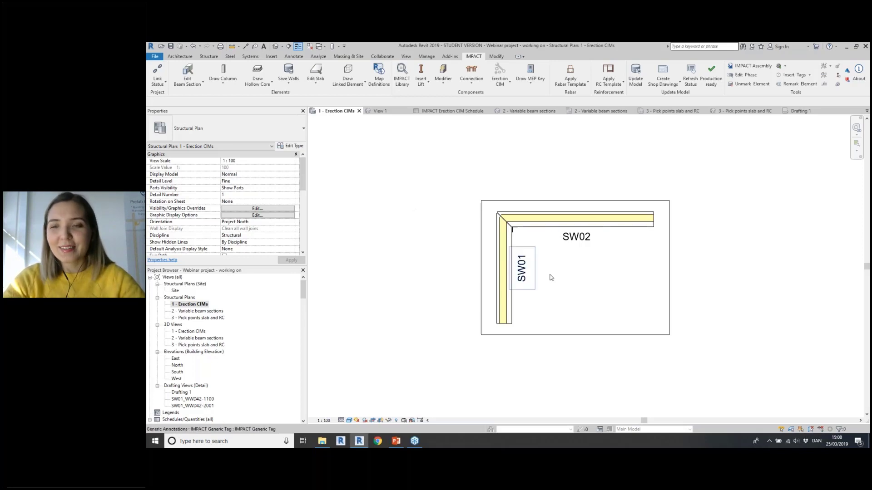
Open Map Definitions and choose IMPACT definition SW42 for the Revit wall type SW42
{"action": "left_click", "coordinate": [381, 90]}
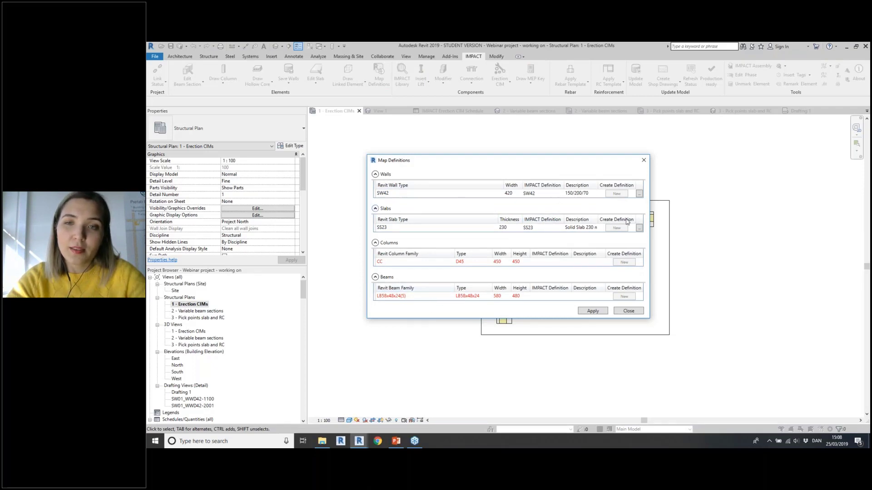
{"action": "left_click", "coordinate": [554, 195]}
{"action": "left_click", "coordinate": [554, 195]}
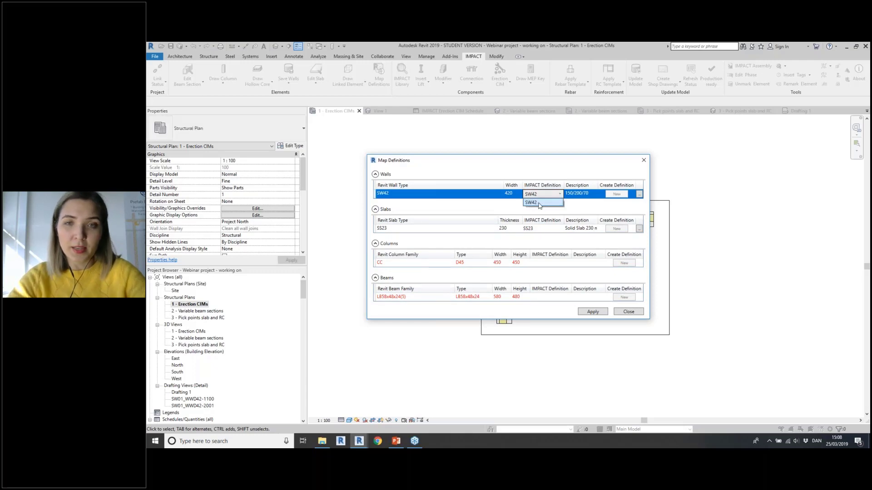
{"action": "left_click", "coordinate": [538, 203]}
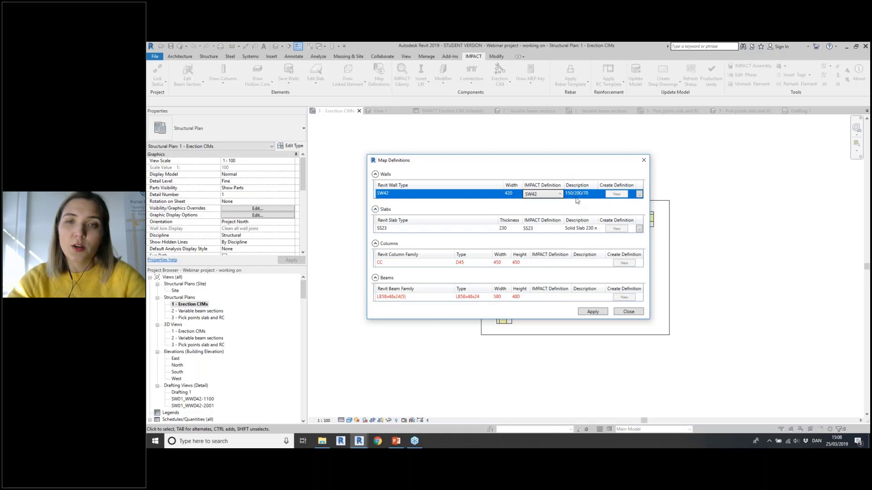
Inspect the layer widths and material options of wall definition SW42, and leave Map Definitions without applying anything
{"action": "left_click", "coordinate": [639, 194]}
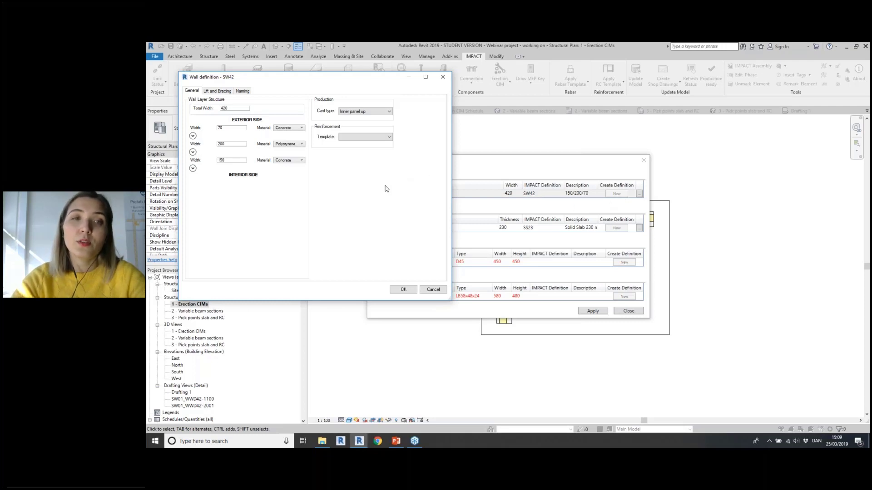
{"action": "left_click", "coordinate": [298, 131]}
{"action": "left_click", "coordinate": [299, 131]}
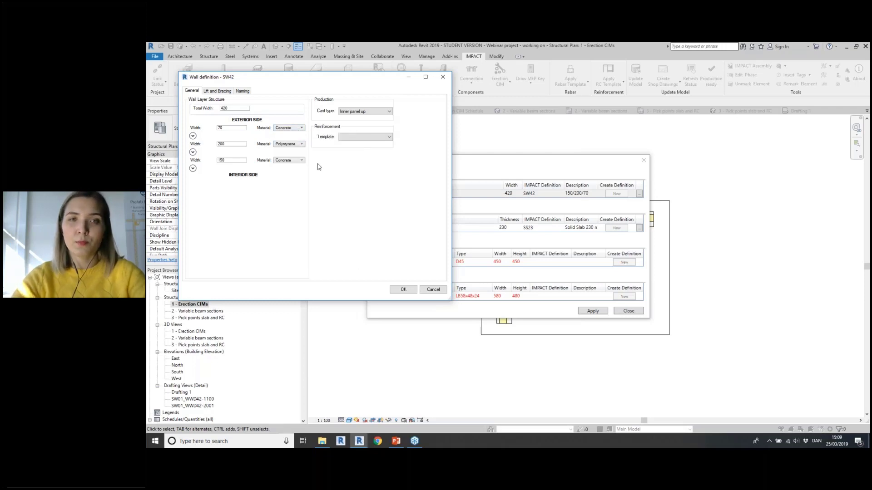
{"action": "left_click", "coordinate": [441, 78]}
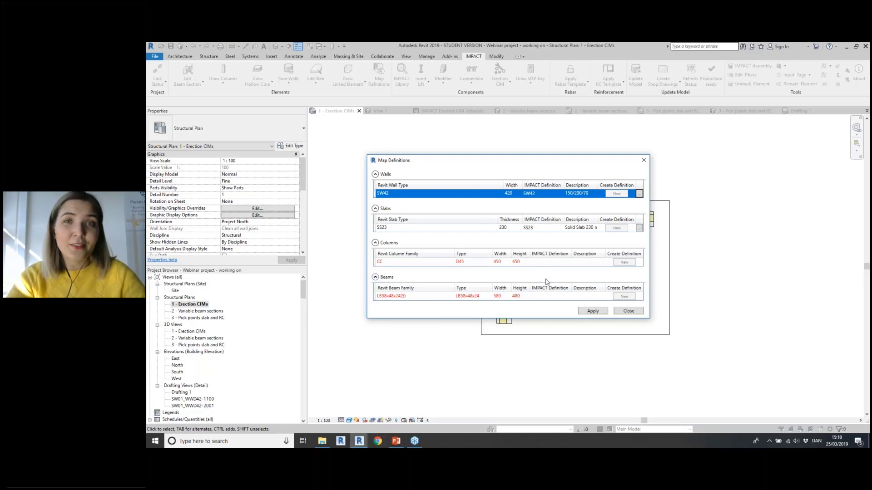
{"action": "left_click", "coordinate": [644, 160]}
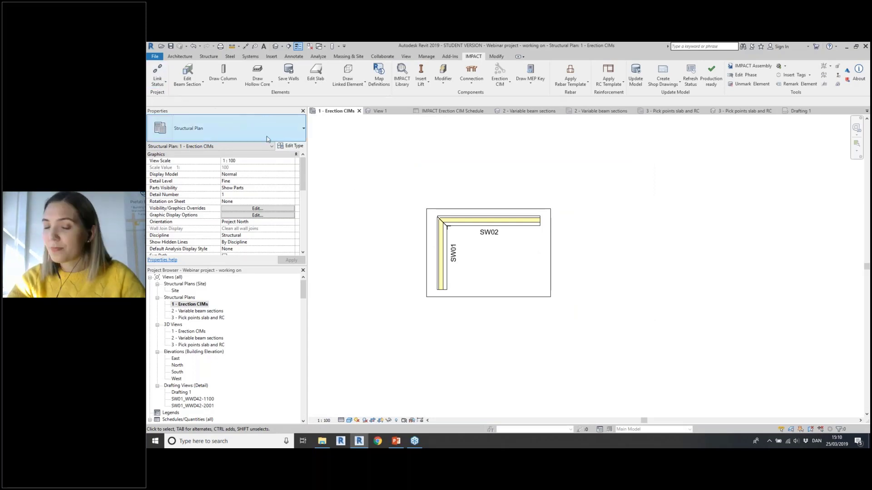
Open IMPACT Ribbon Customization and examine the IMPACT ribbon's groups, including the commands in Elements
{"action": "left_click", "coordinate": [165, 85]}
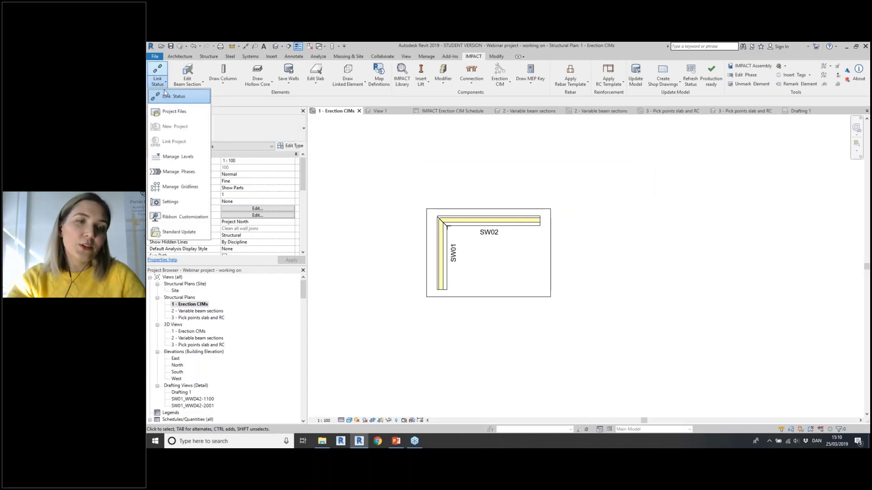
{"action": "left_click", "coordinate": [186, 218]}
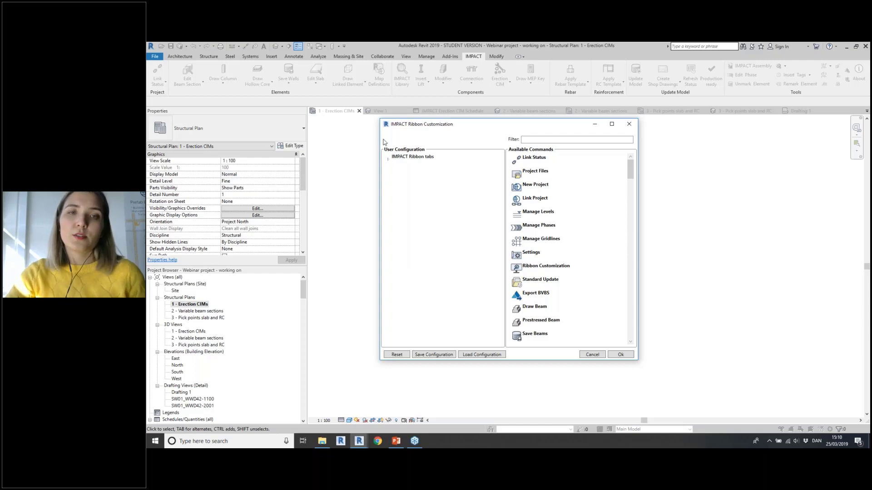
{"action": "left_click", "coordinate": [388, 159]}
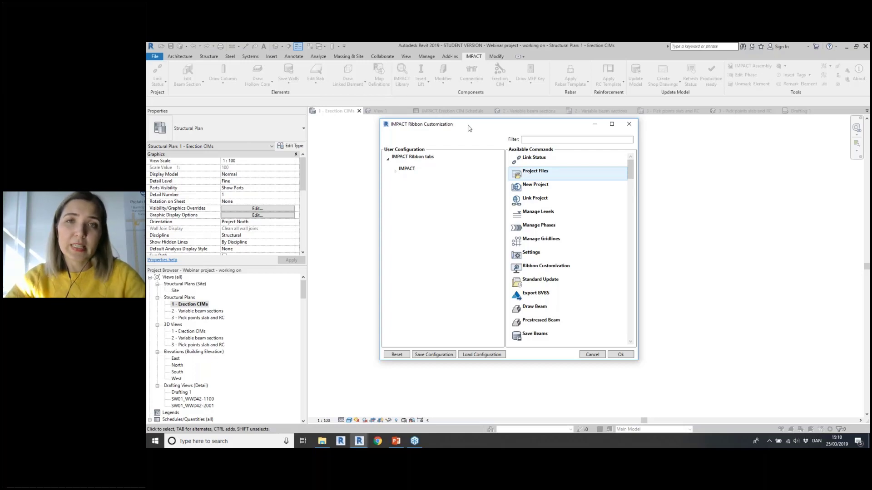
{"action": "left_click", "coordinate": [395, 171]}
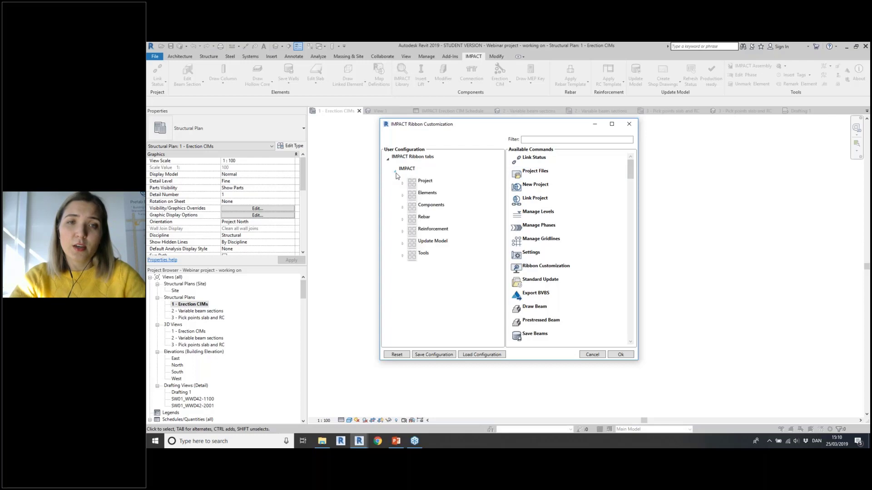
{"action": "left_click", "coordinate": [402, 196]}
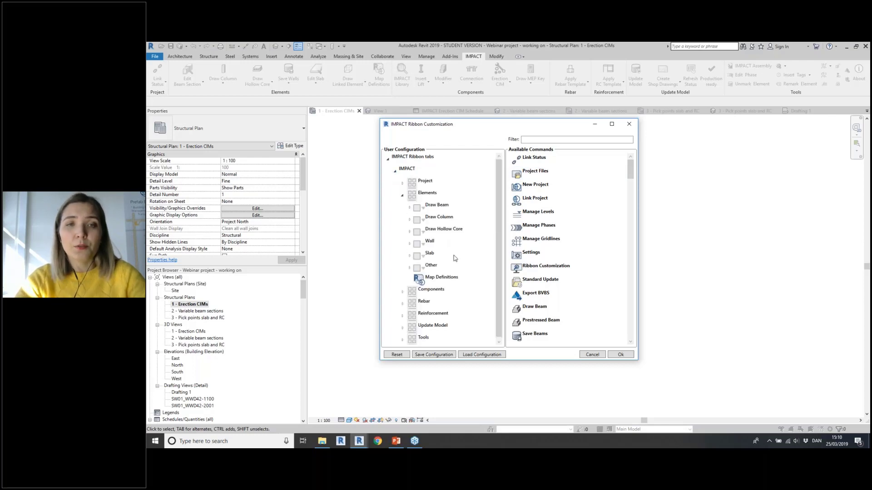
Open the Map Definitions command's name for editing in the Elements group and leave Ribbon Customization without saving
{"action": "left_click", "coordinate": [433, 243]}
{"action": "left_click", "coordinate": [438, 277]}
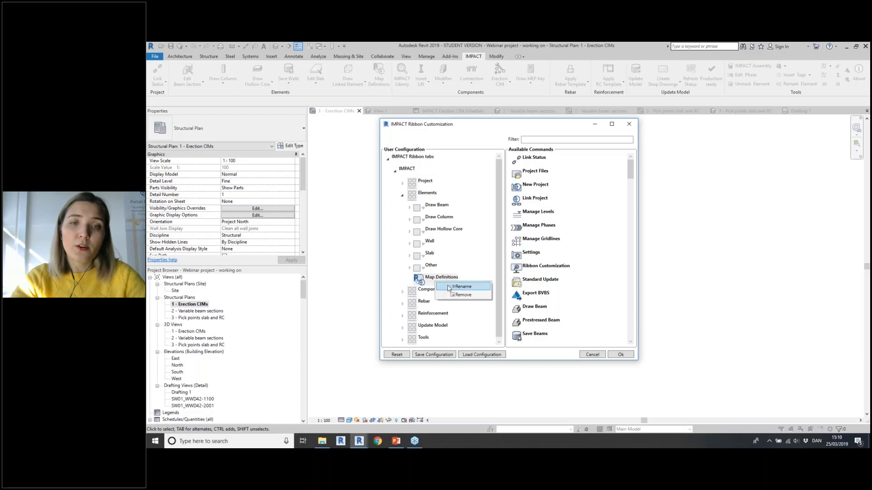
{"action": "left_click", "coordinate": [453, 282]}
{"action": "left_click_drag", "start_coordinate": [454, 282], "coordinate": [421, 278]}
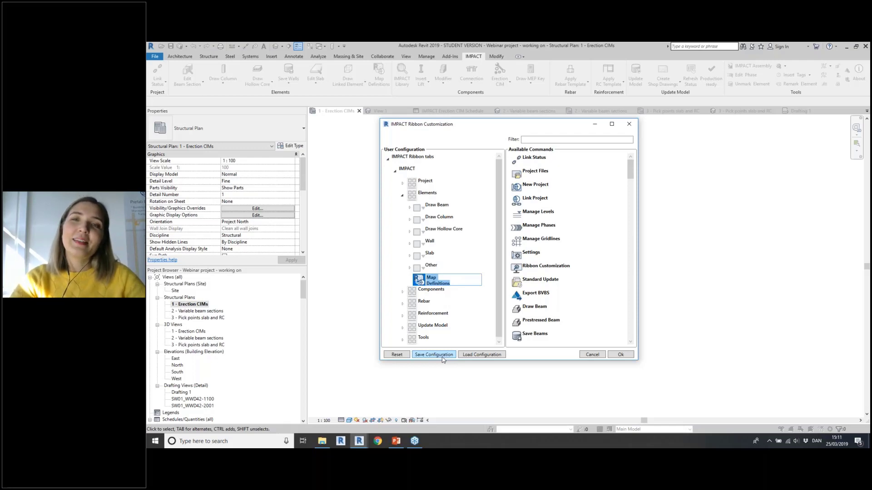
{"action": "left_click", "coordinate": [629, 124]}
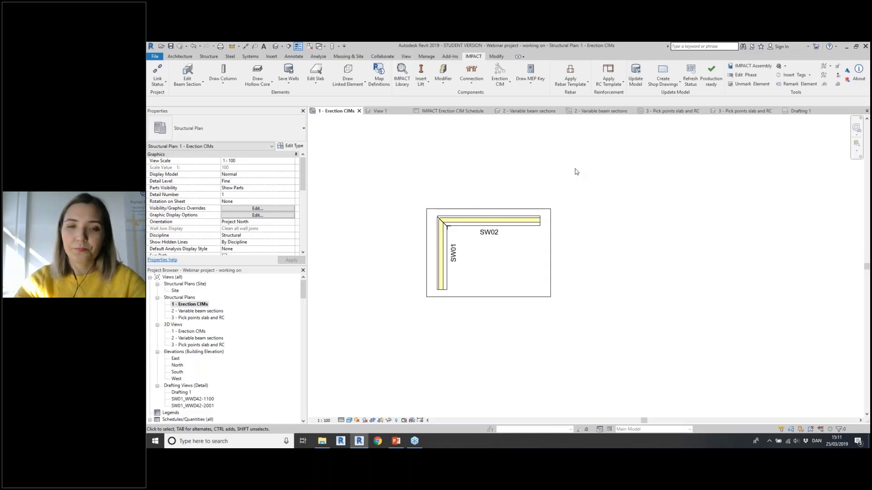
Switch to the PowerPoint slide show and advance to the What's next? slide
{"action": "key", "text": "alt+Tab"}
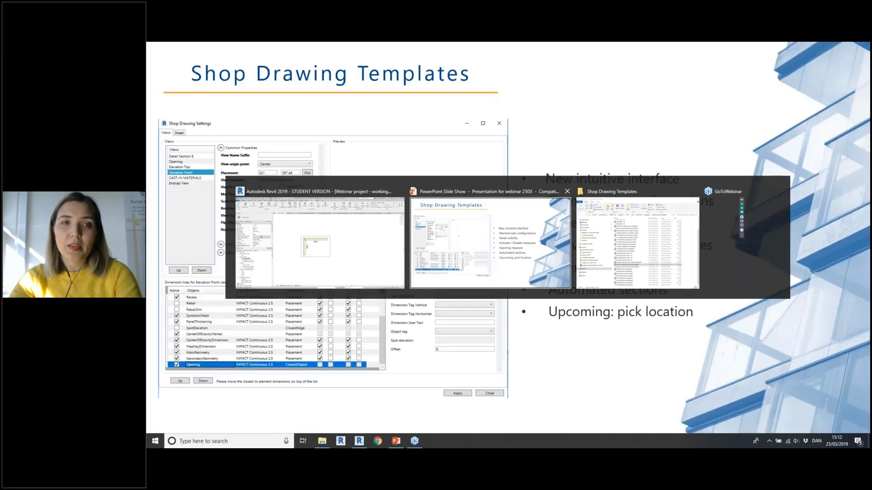
{"action": "left_click", "coordinate": [472, 259]}
{"action": "left_click", "coordinate": [586, 243]}
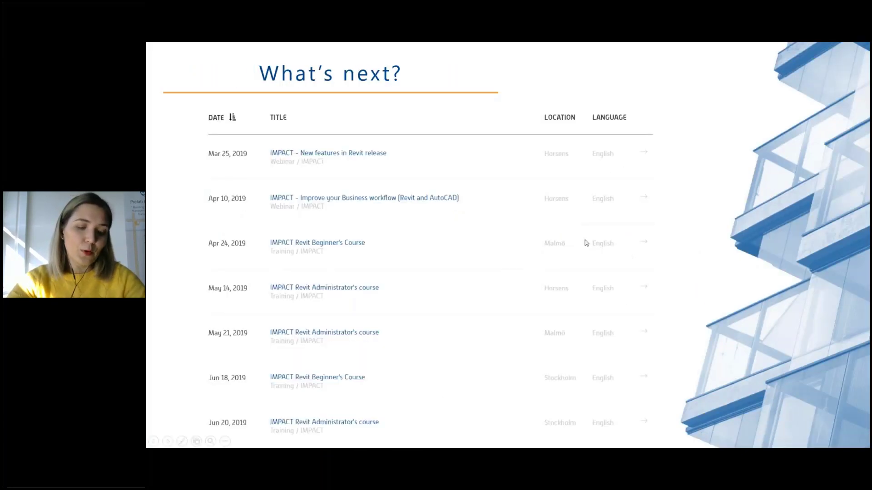